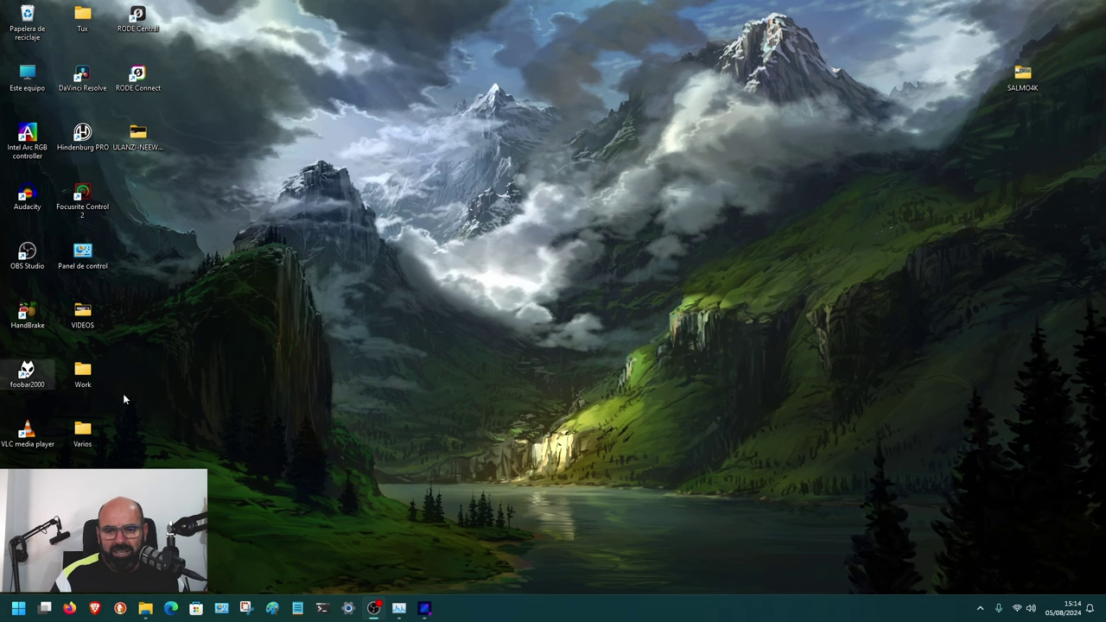
Step: Check the graphics card's load in Task Manager and its live performance telemetry in Intel Arc Control
left_click(400, 608)
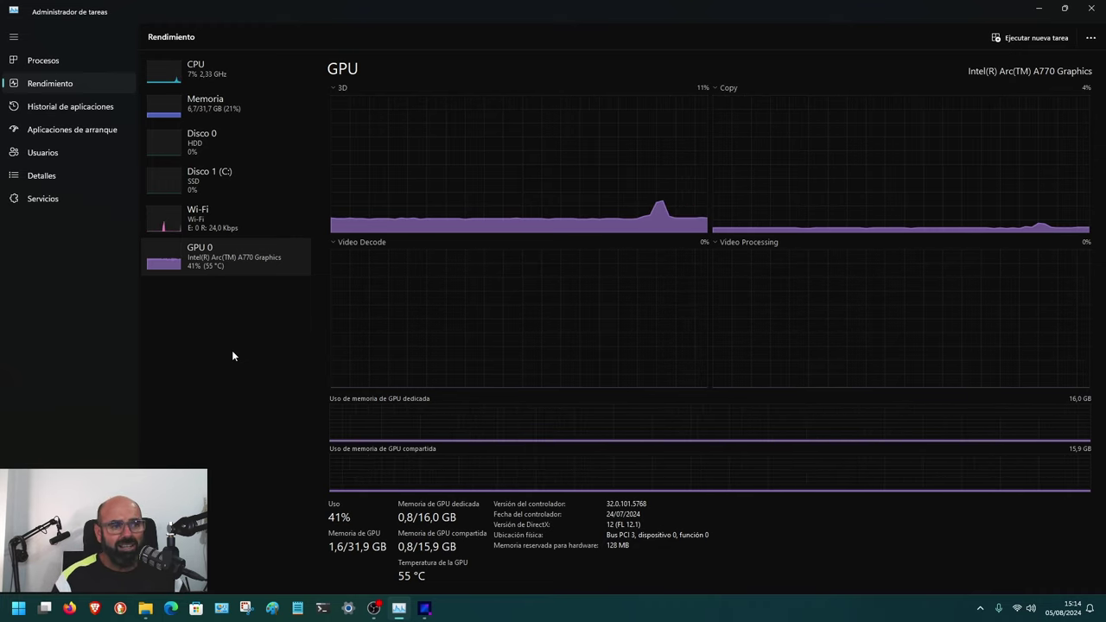
left_click(1038, 8)
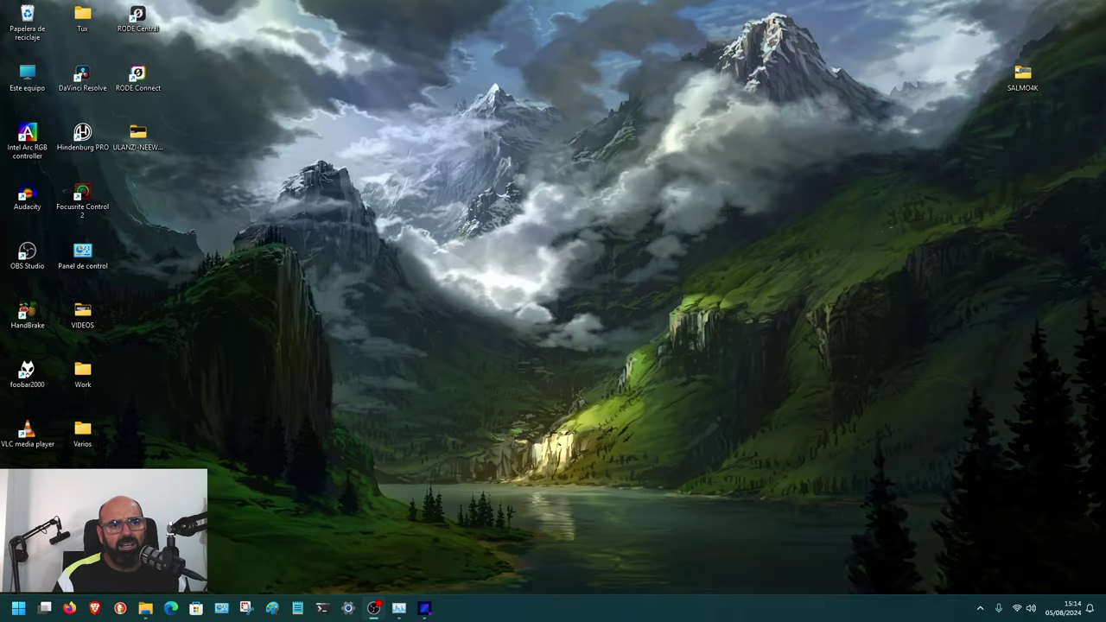
key("alt+i")
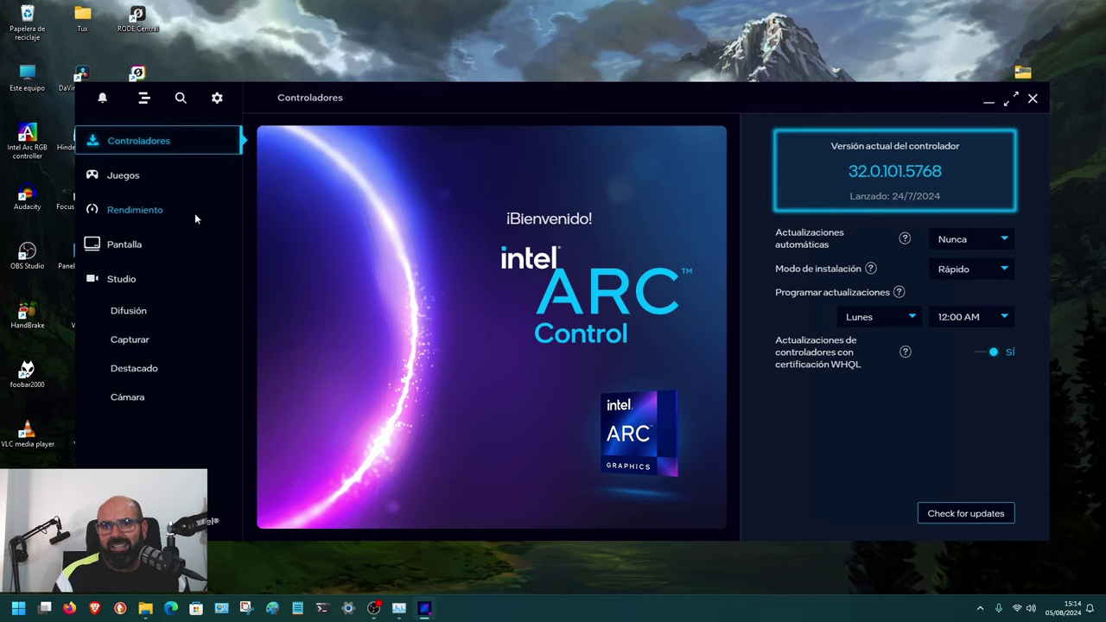
left_click(191, 213)
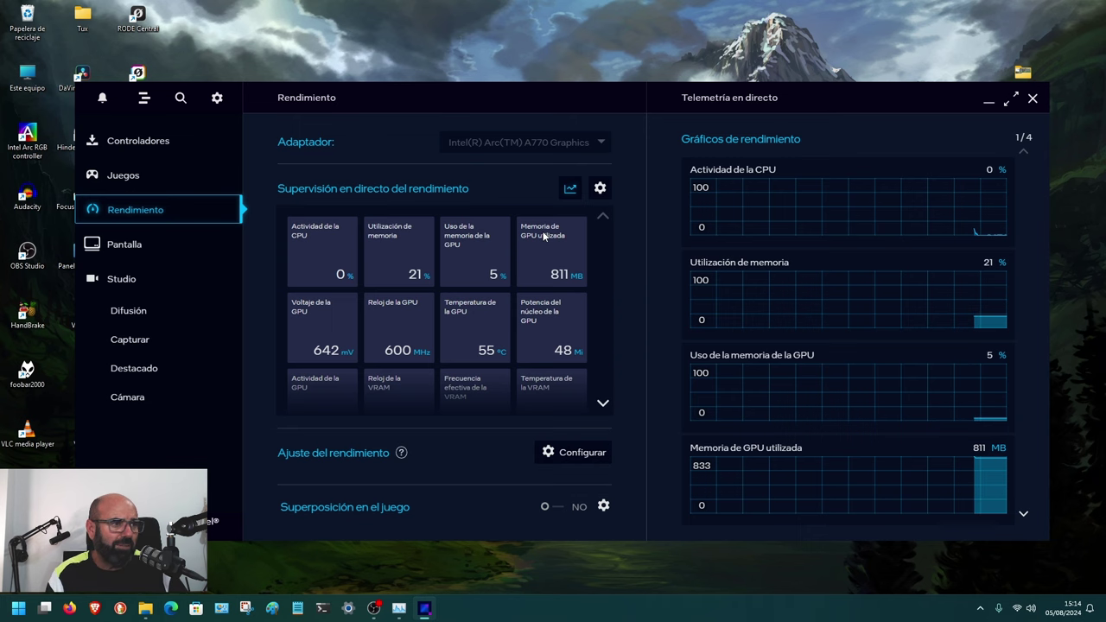
left_click_drag(636, 95, 0, 264)
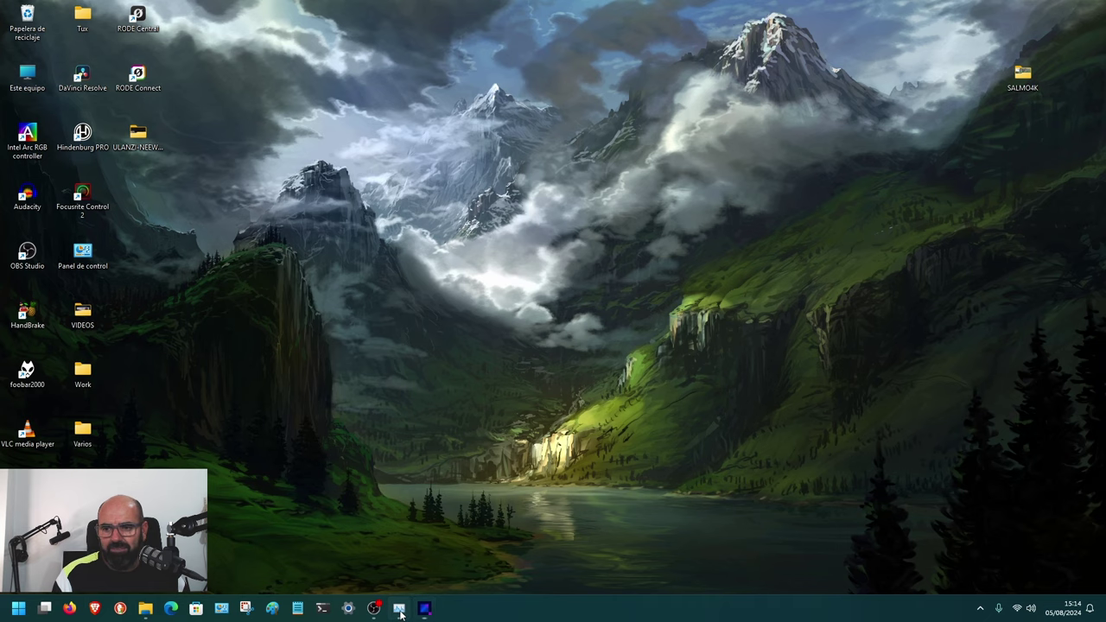
Step: Review the CPU and memory performance graphs in Task Manager, and minimize it
left_click(399, 610)
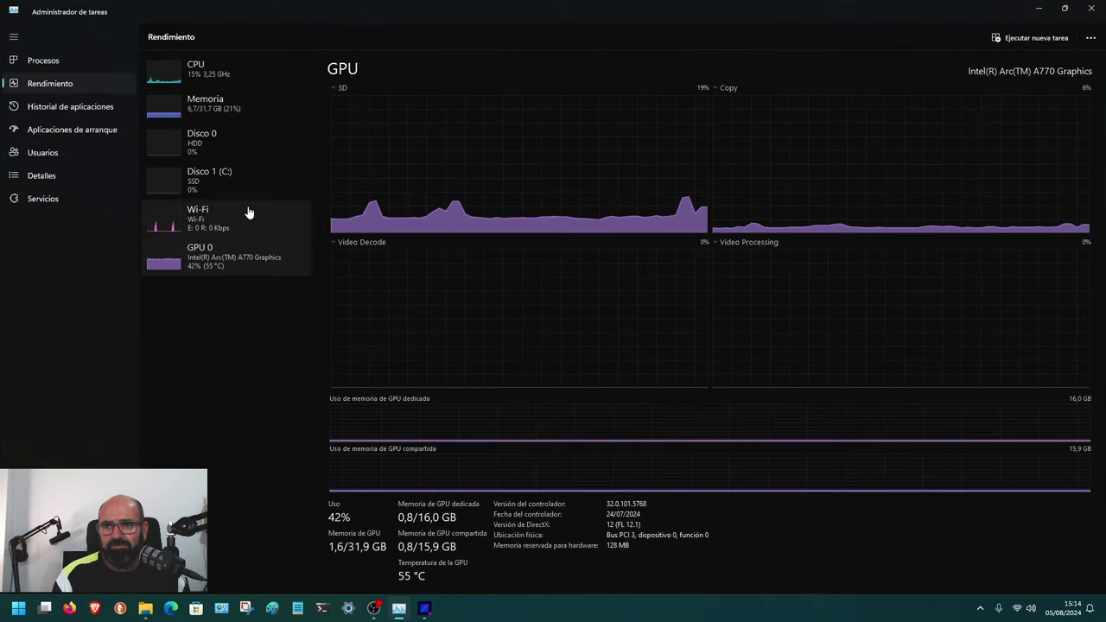
left_click(217, 80)
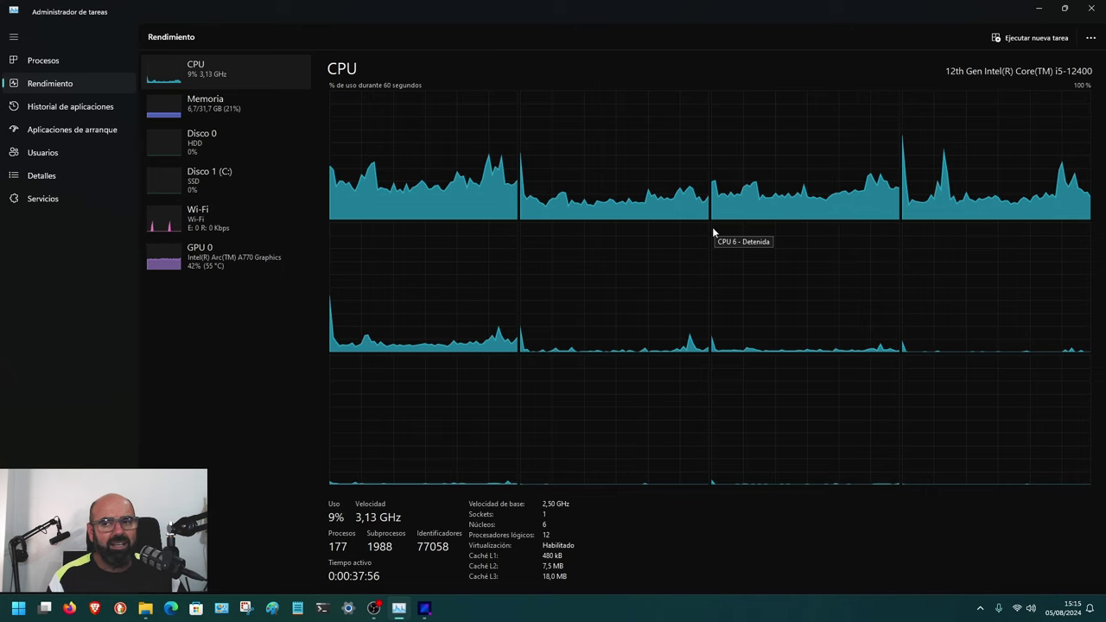
left_click(247, 111)
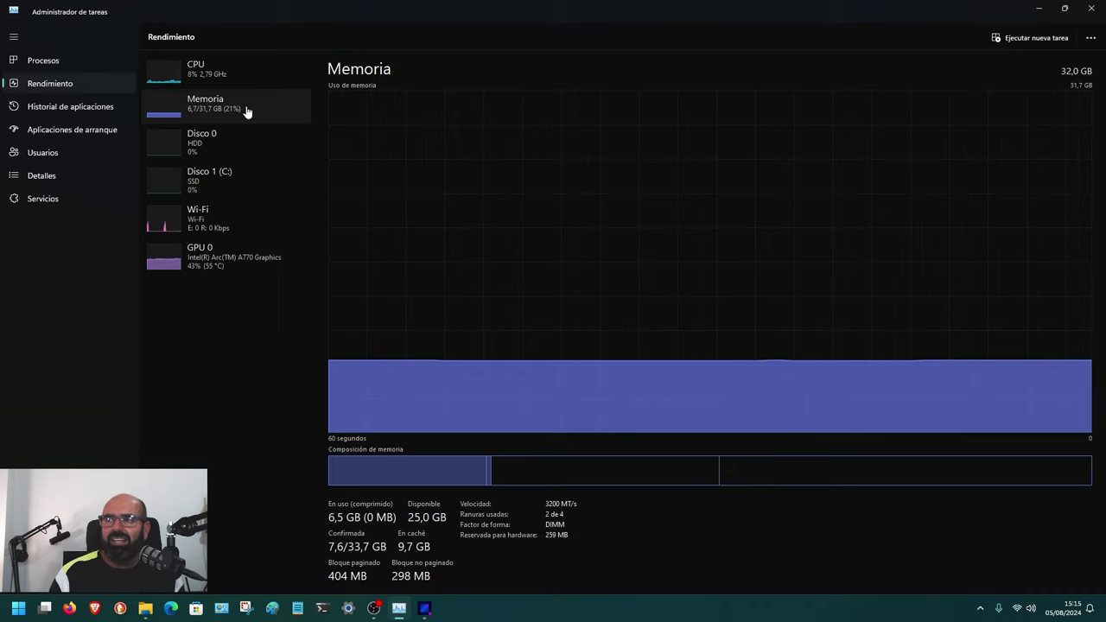
left_click(199, 79)
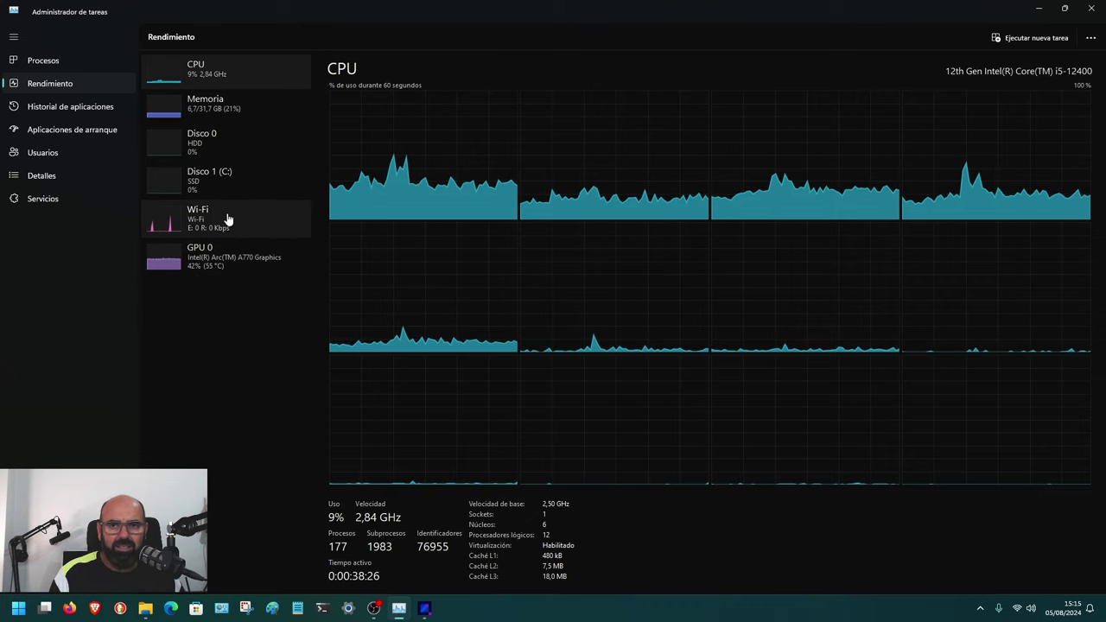
left_click(1040, 10)
Step: Open the SALMO4K folder on the desktop and select the video comparacion-micro-rode.mp4
double_click(1020, 77)
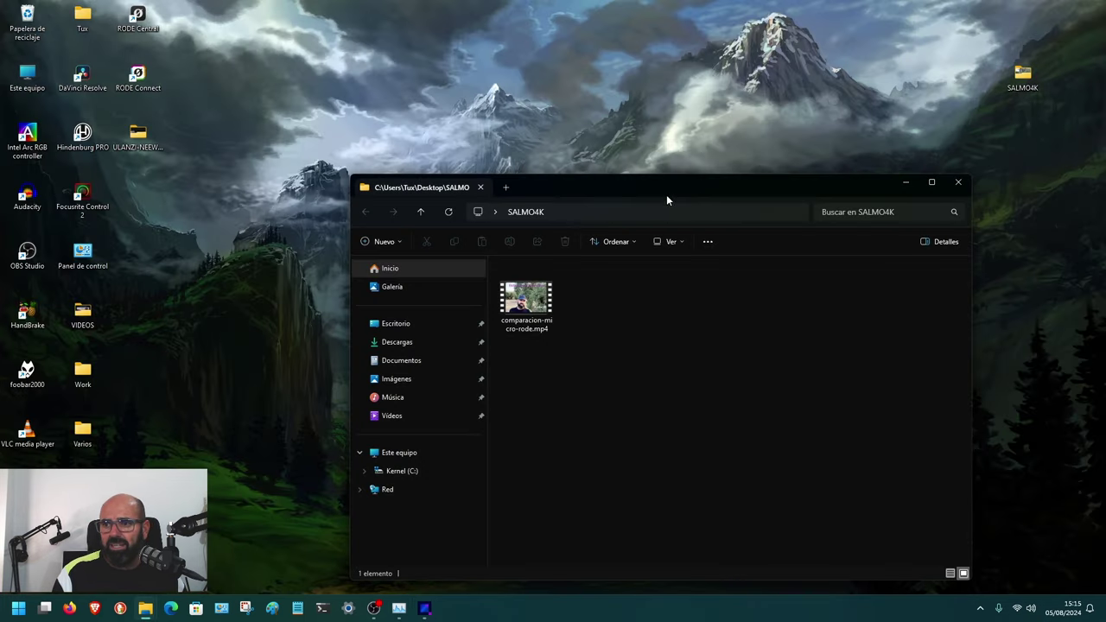
left_click_drag(666, 194, 567, 95)
left_click(442, 203)
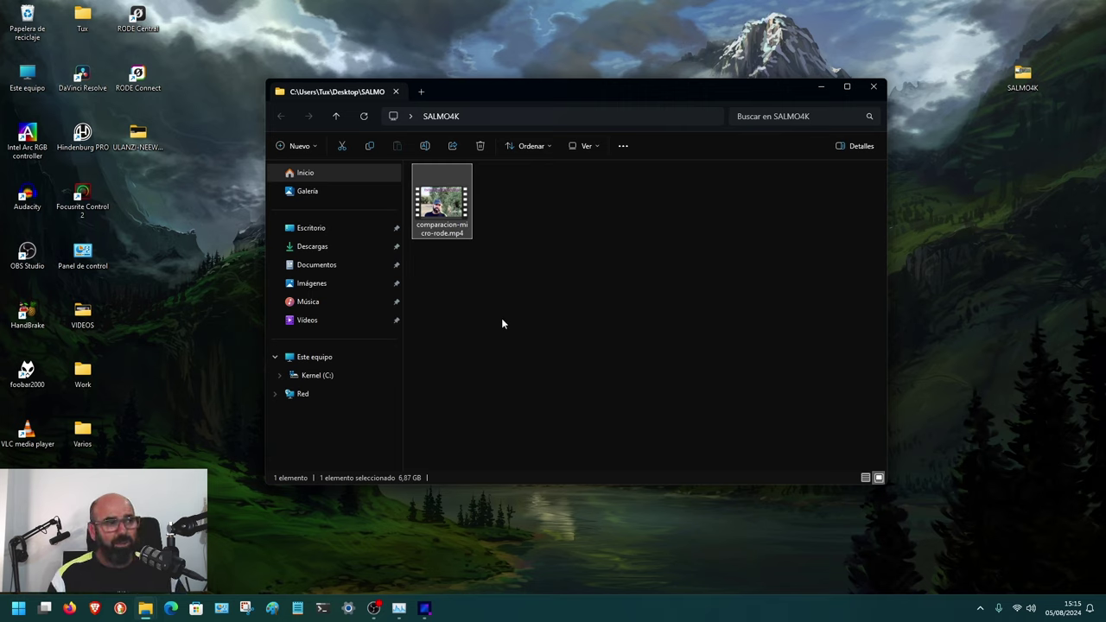
right_click(439, 213)
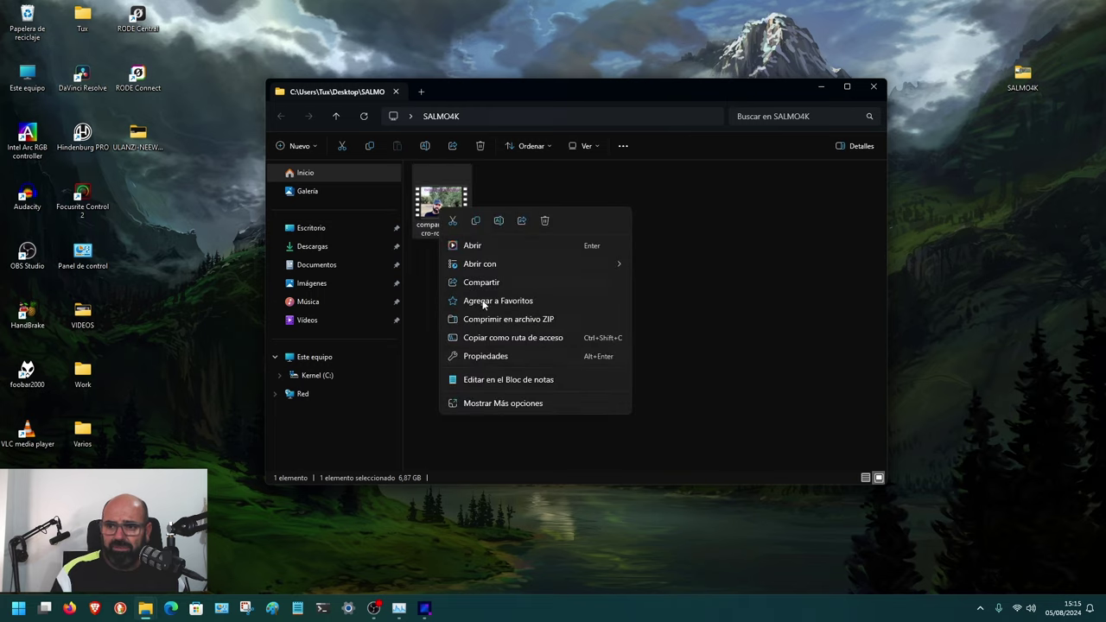
left_click(574, 437)
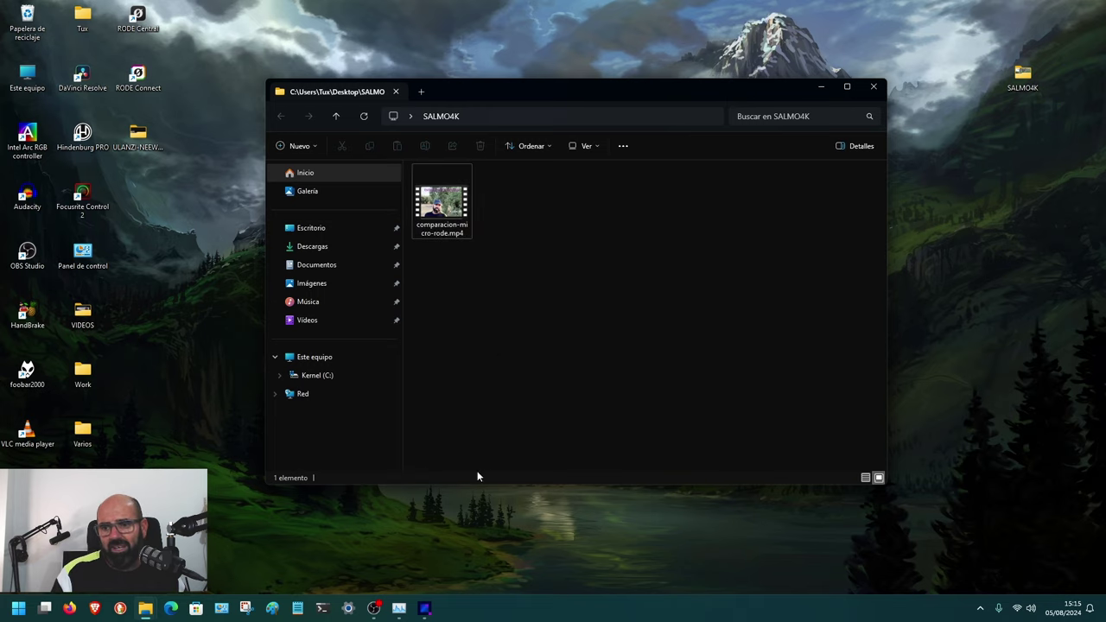
left_click(452, 229)
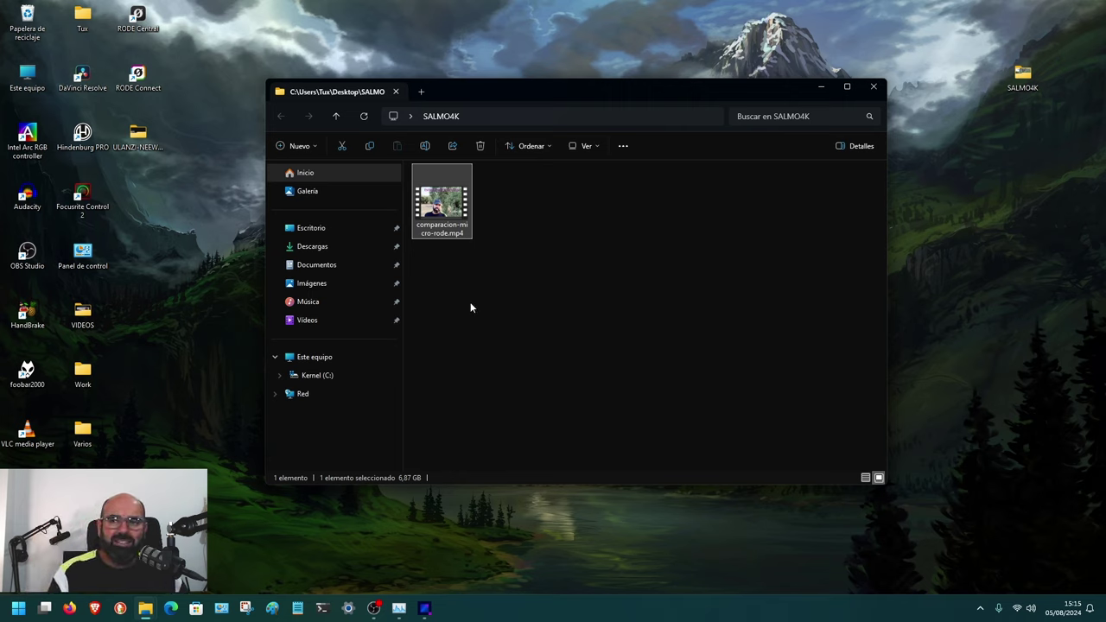
mouse_move(450, 216)
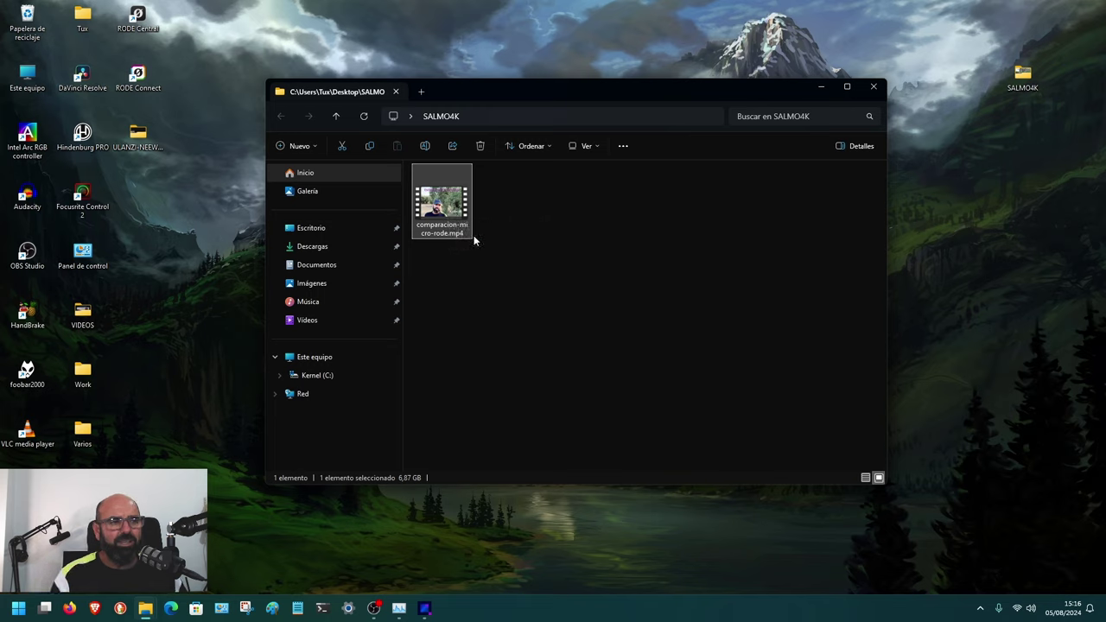
Step: Examine the size, resolution, bitrate and frame rate in the properties of comparacion-micro-rode.mp4
right_click(441, 199)
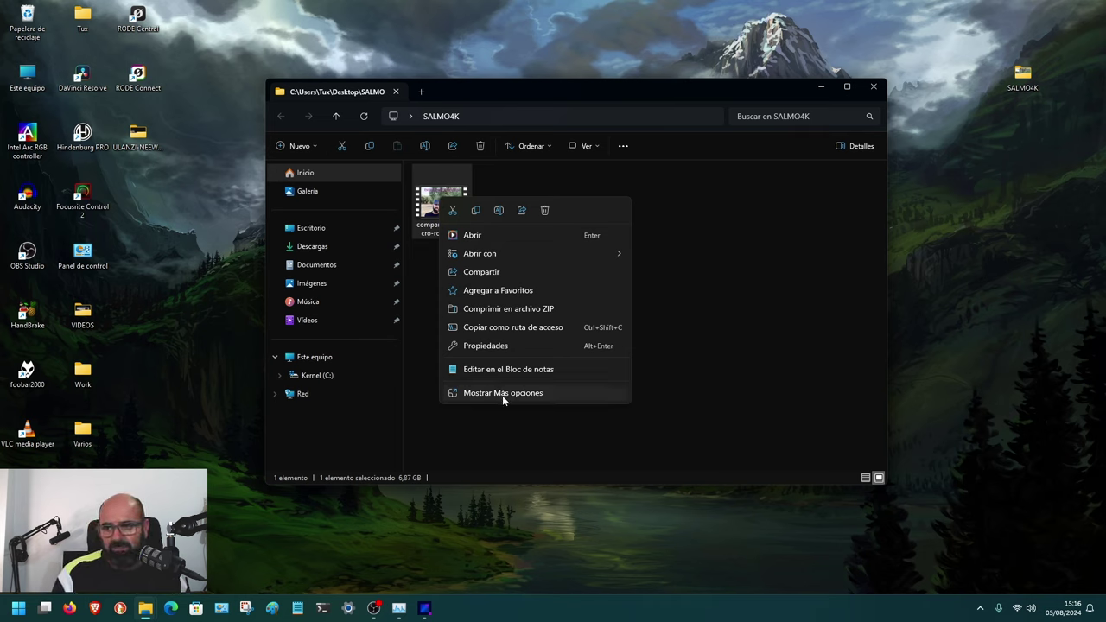
left_click(515, 347)
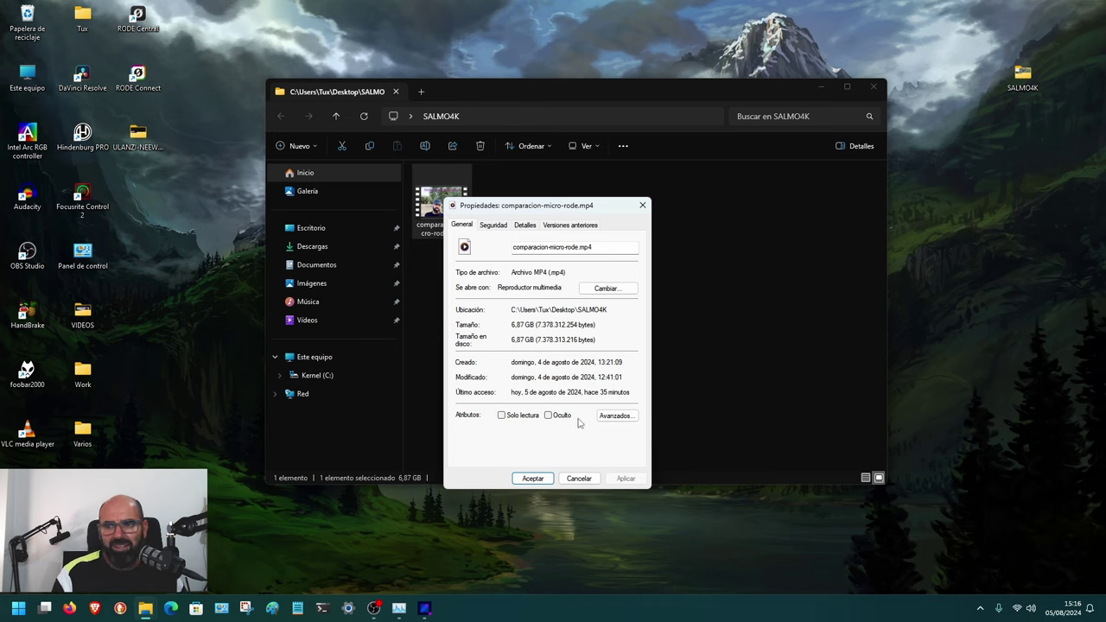
left_click(524, 225)
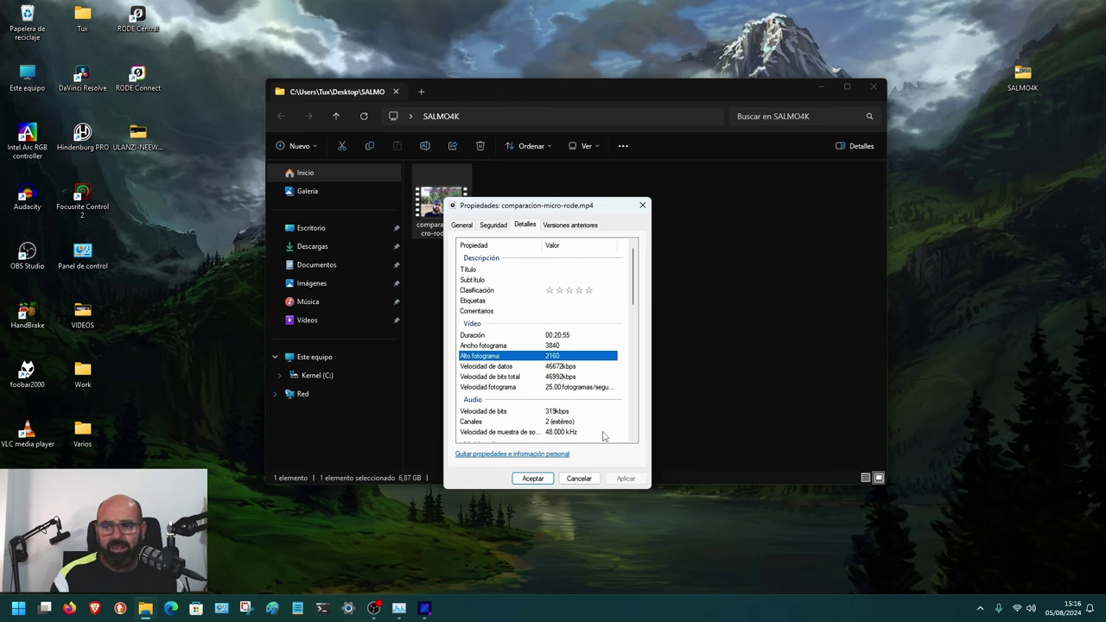
left_click(579, 479)
left_click(588, 404)
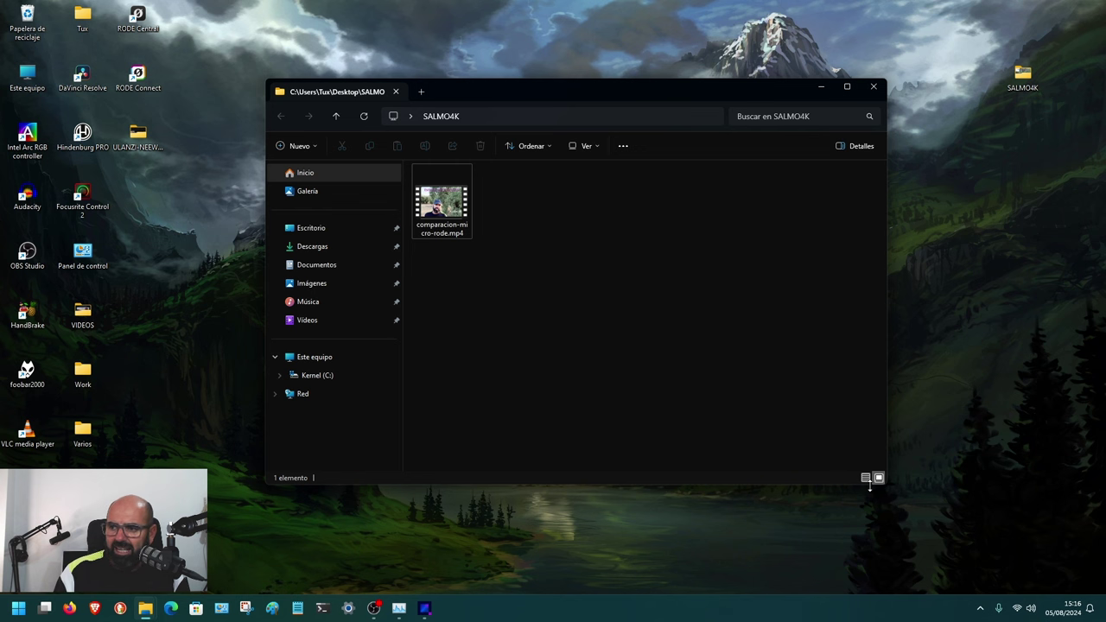
Step: Launch HandBrake and load comparacion-micro-rode.mp4 from the SALMO4K folder as the source video, clearing the folder window away
left_click_drag(883, 484, 748, 393)
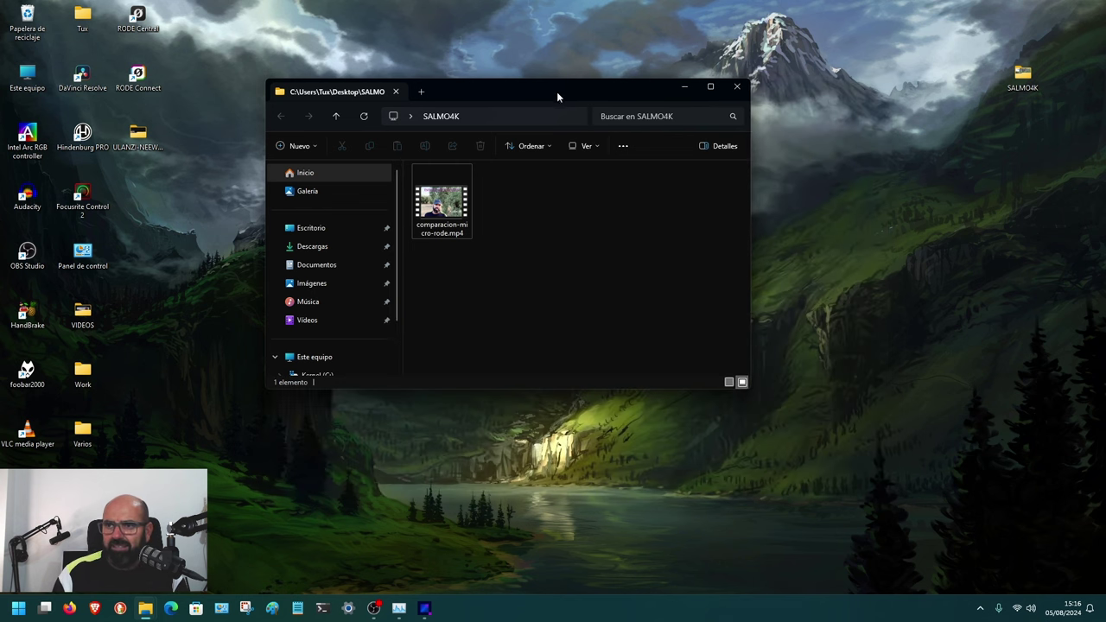
left_click_drag(556, 91, 865, 249)
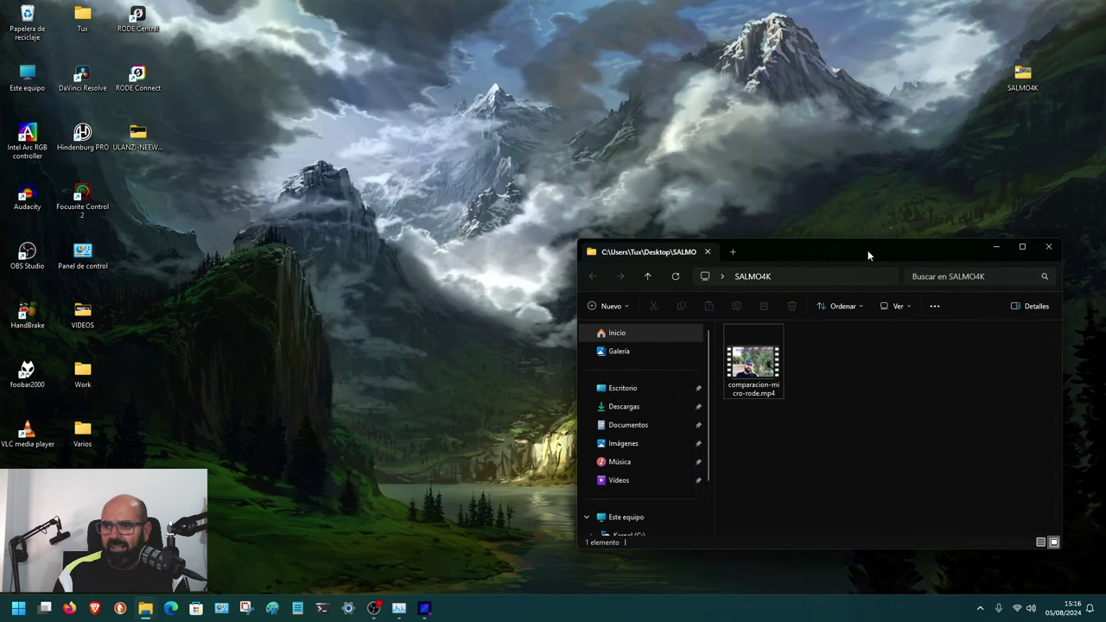
double_click(23, 318)
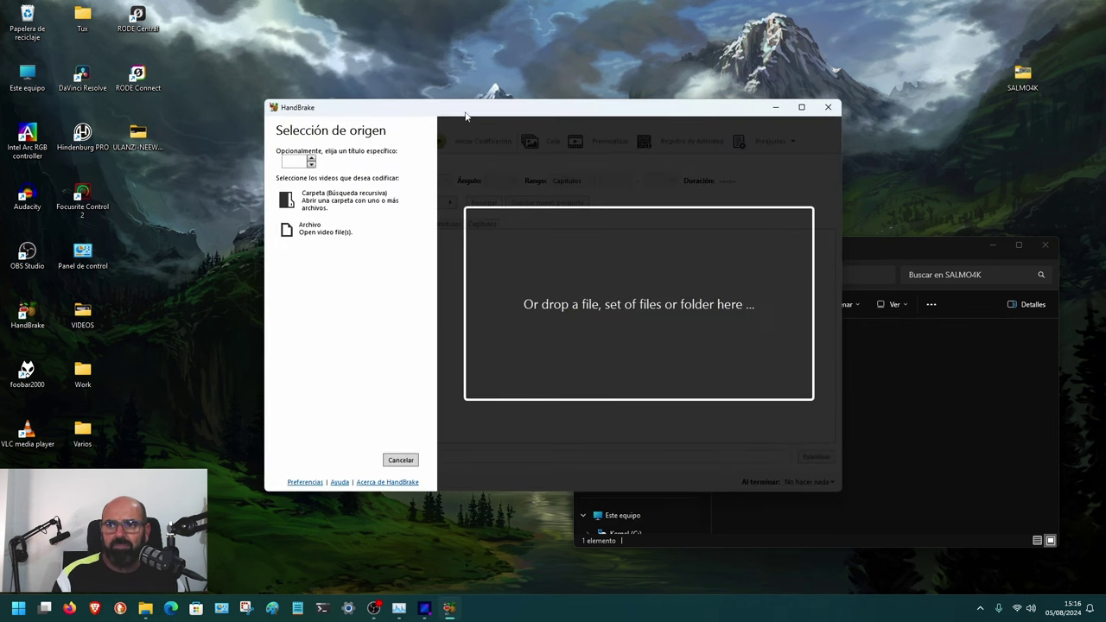
left_click_drag(465, 113, 264, 59)
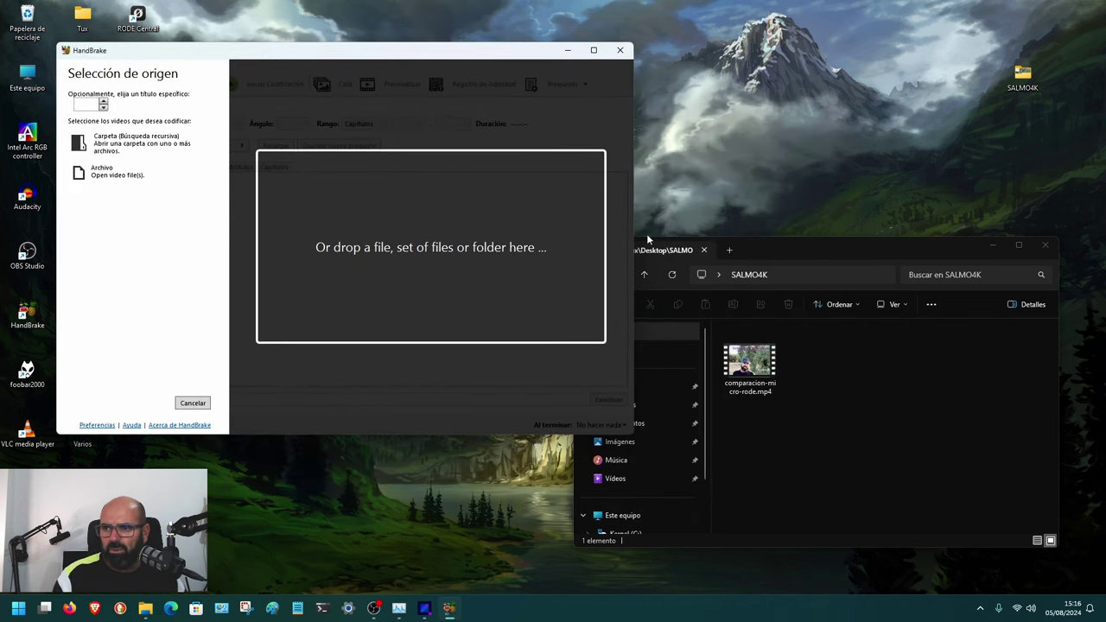
left_click_drag(771, 250, 762, 260)
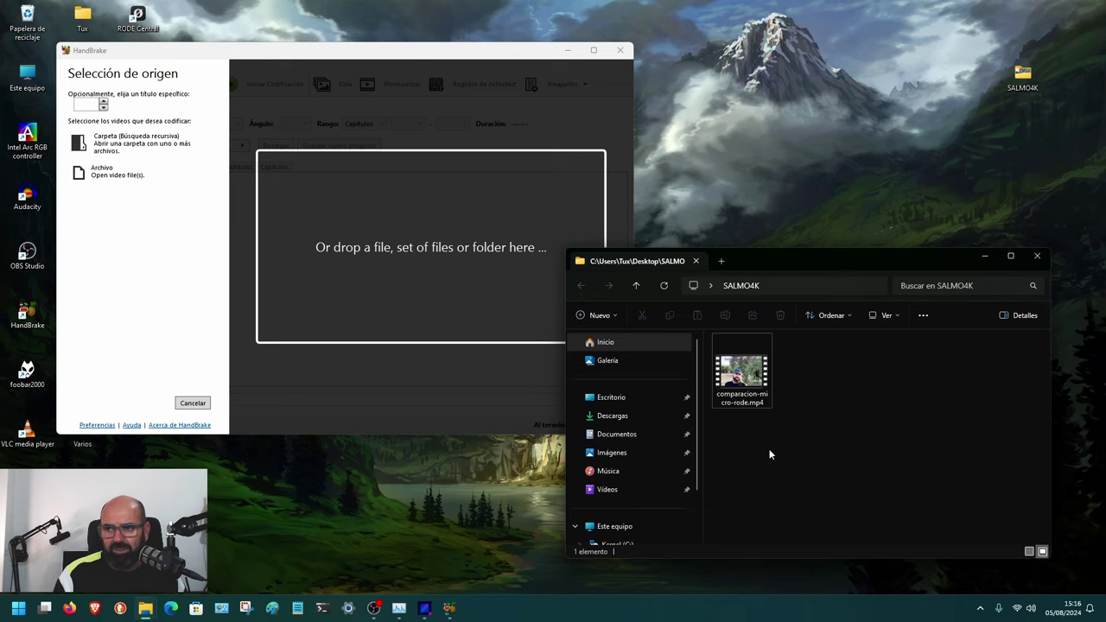
left_click_drag(738, 380, 439, 270)
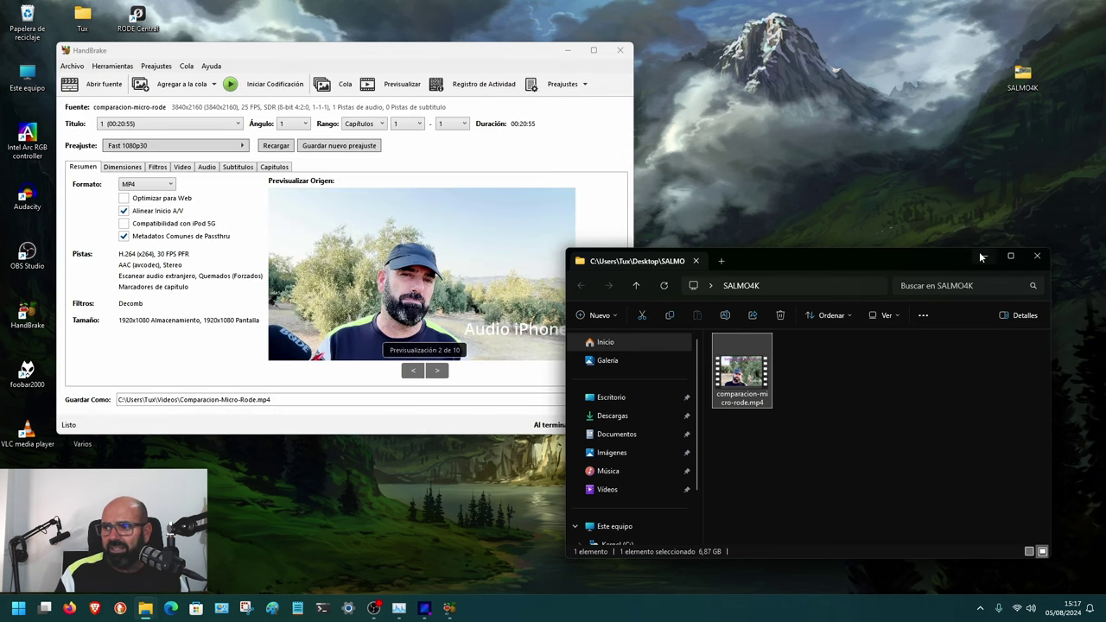
left_click(981, 255)
left_click_drag(441, 59, 672, 69)
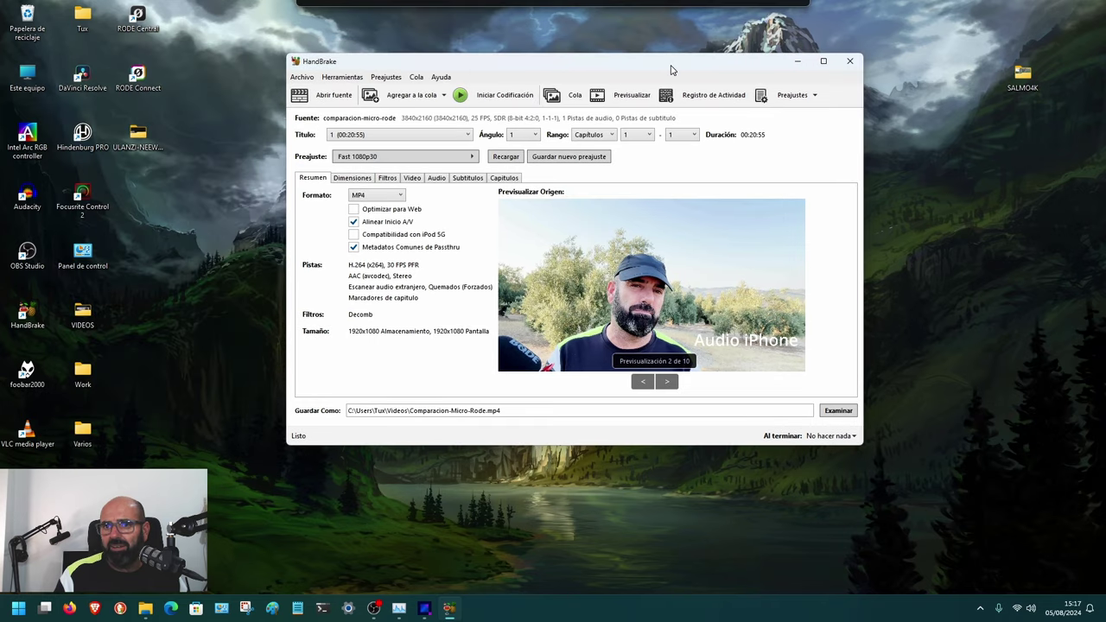
Step: Check HandBrake's version in its about information and return to the main window
left_click(441, 77)
left_click(464, 123)
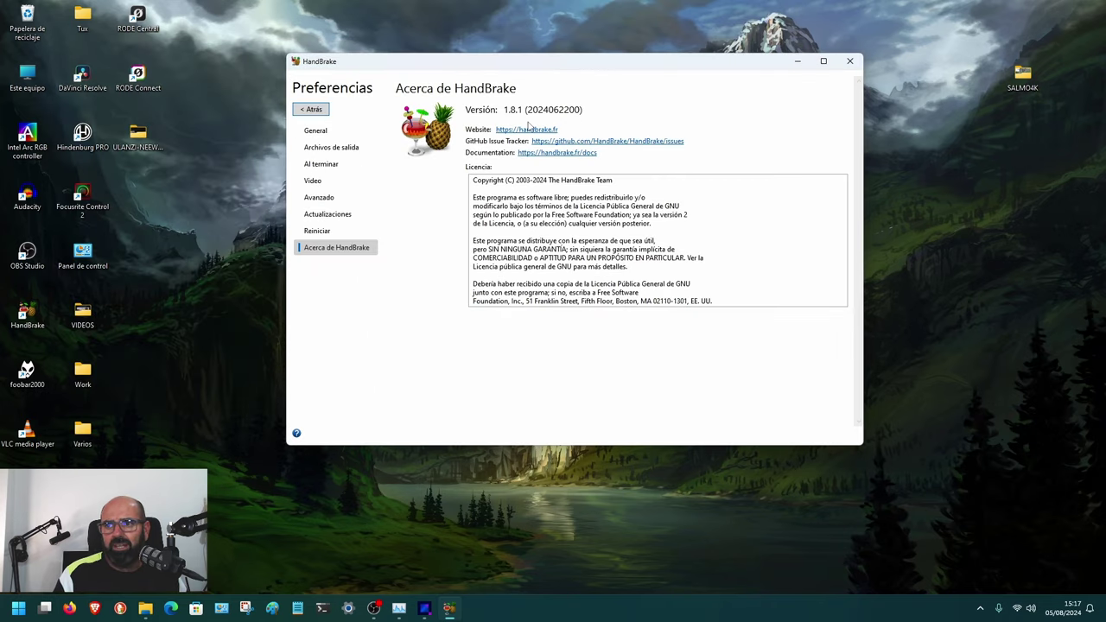
left_click(320, 112)
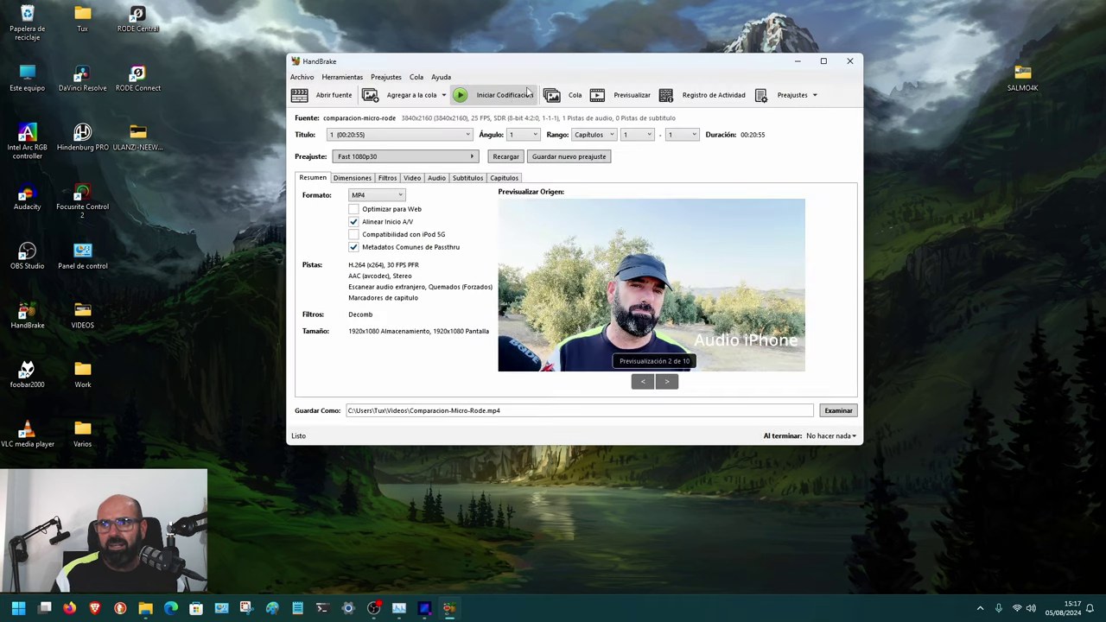
Step: Browse the encoding presets and choose the hardware-accelerated H.265 QSV 1080p preset for the video
left_click_drag(569, 71, 521, 75)
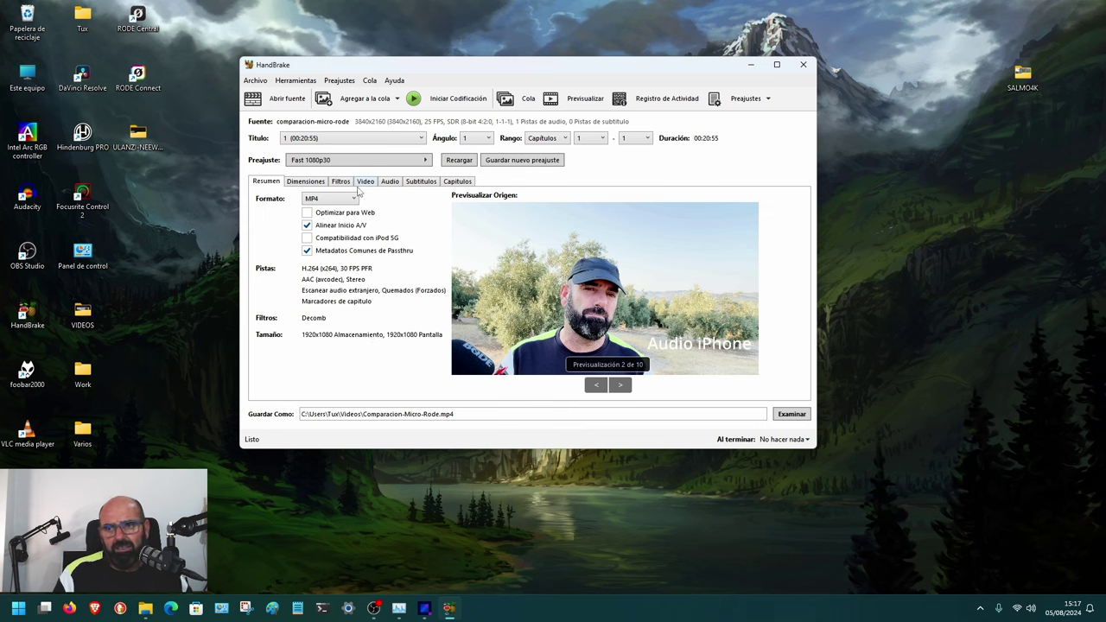
left_click(425, 161)
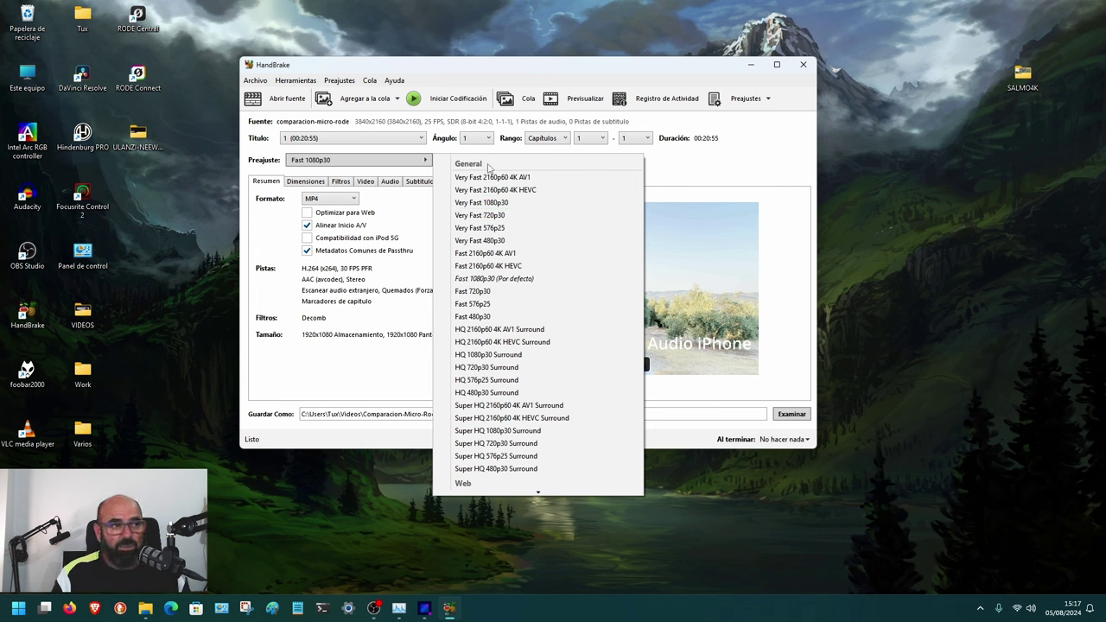
scroll(493, 212, "down", 3)
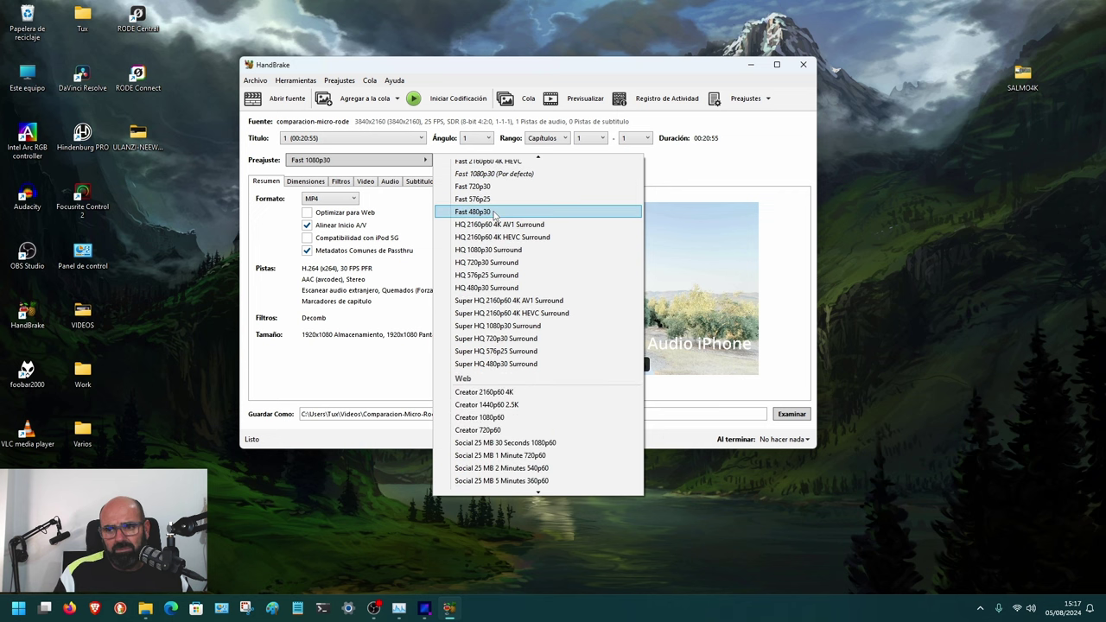
scroll(501, 341, "down", 2)
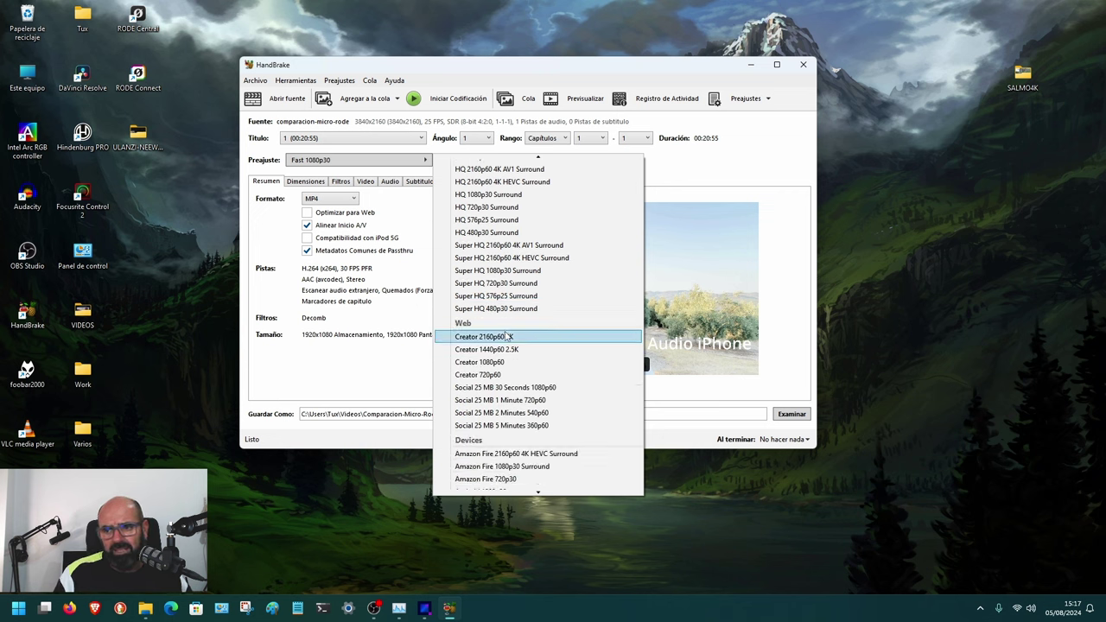
scroll(493, 303, "down", 5)
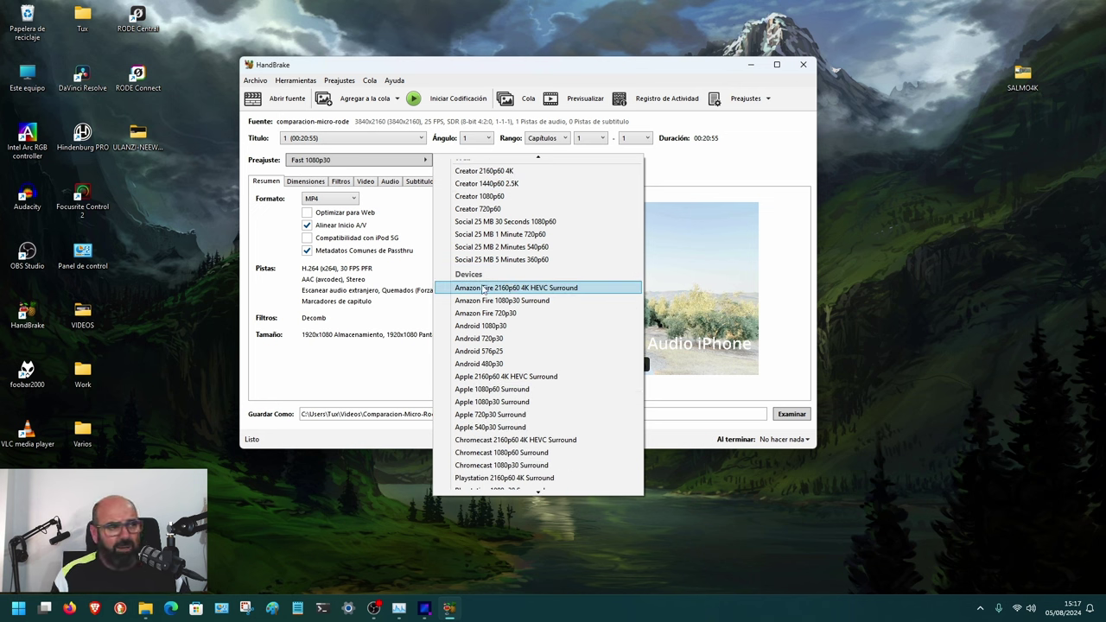
scroll(522, 314, "down", 2)
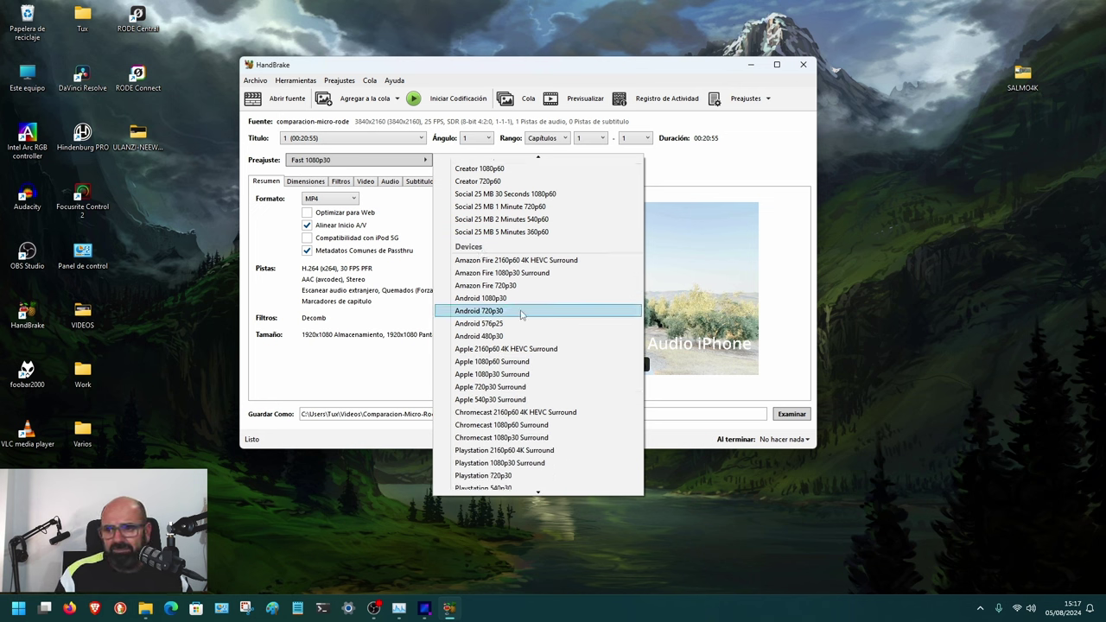
scroll(522, 315, "down", 5)
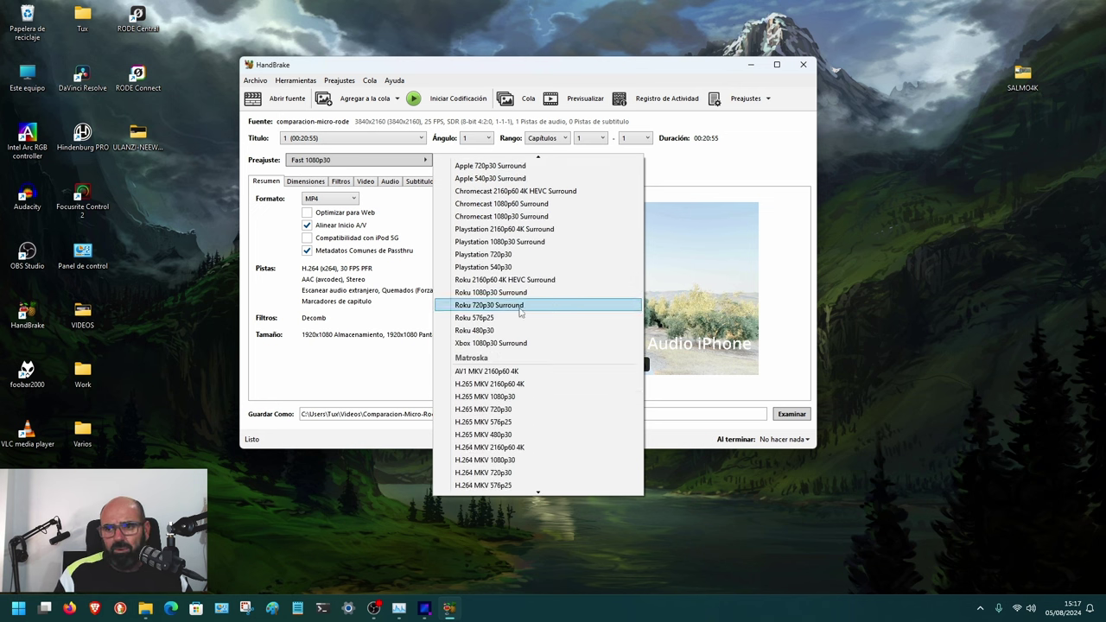
scroll(520, 315, "up", 2)
scroll(518, 307, "down", 6)
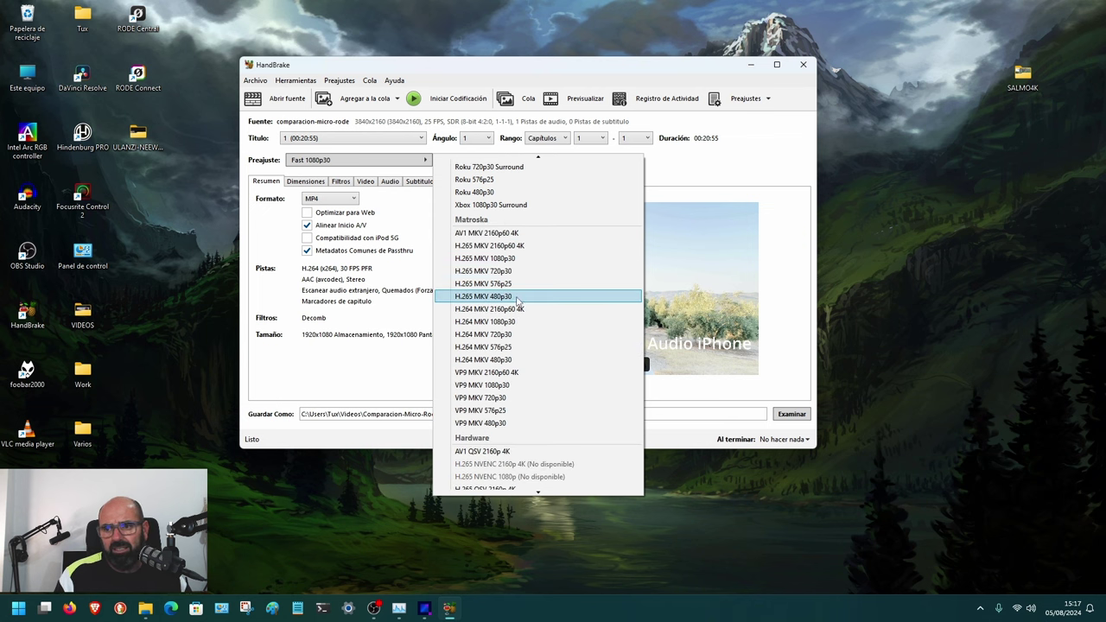
scroll(517, 300, "down", 5)
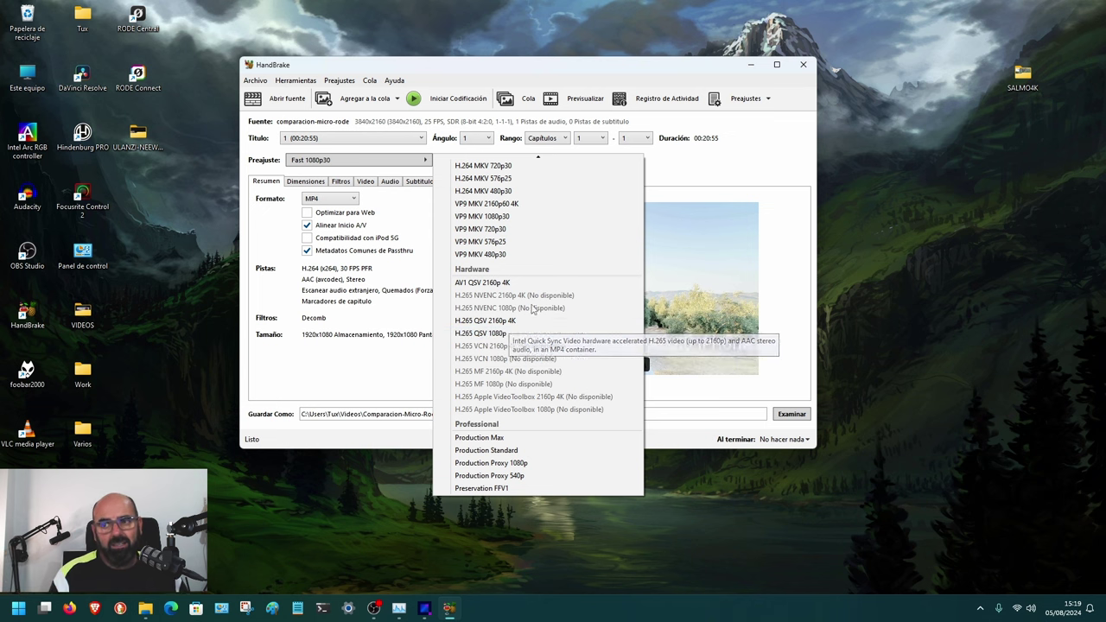
left_click(480, 334)
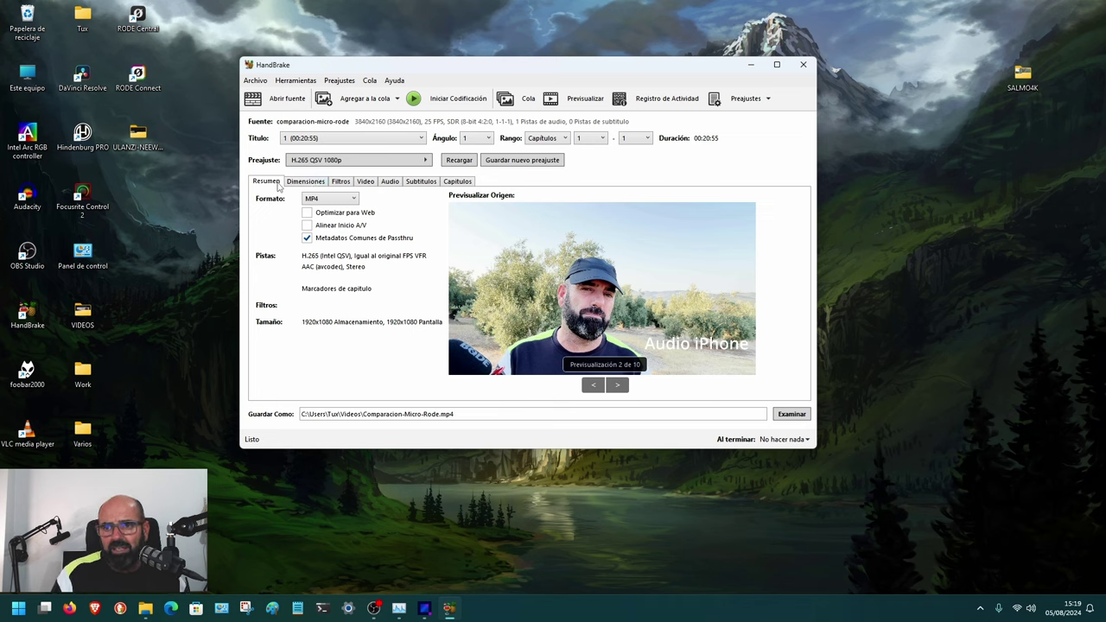
Step: Show the video encoding settings, name the output file Comparacion-Micro-Rode-1080.mp4 and start the encoding
left_click(366, 182)
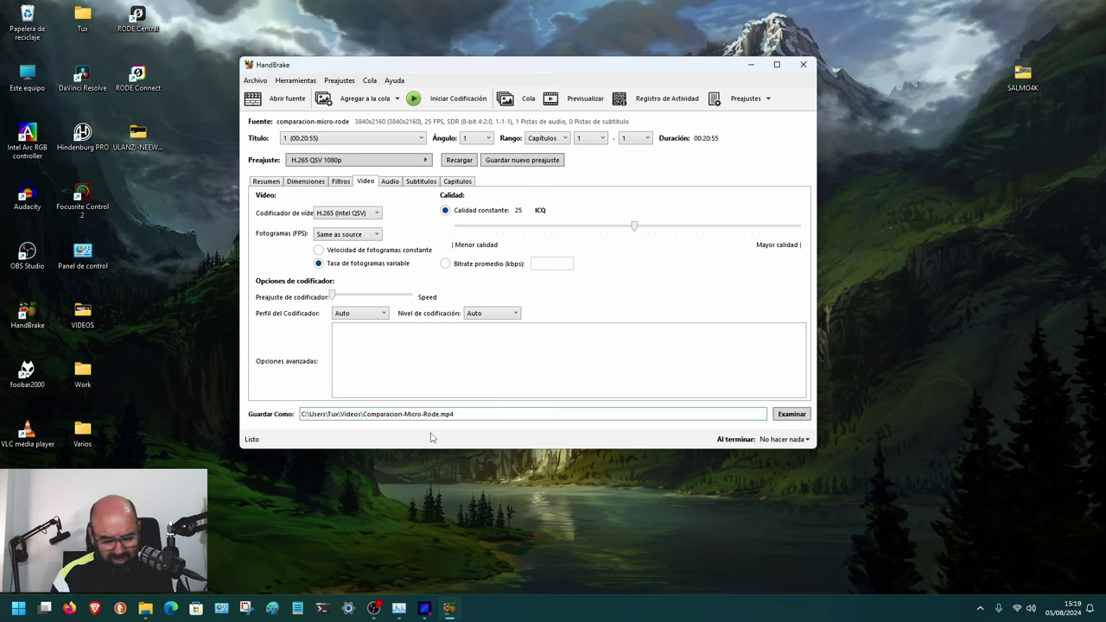
type("1080")
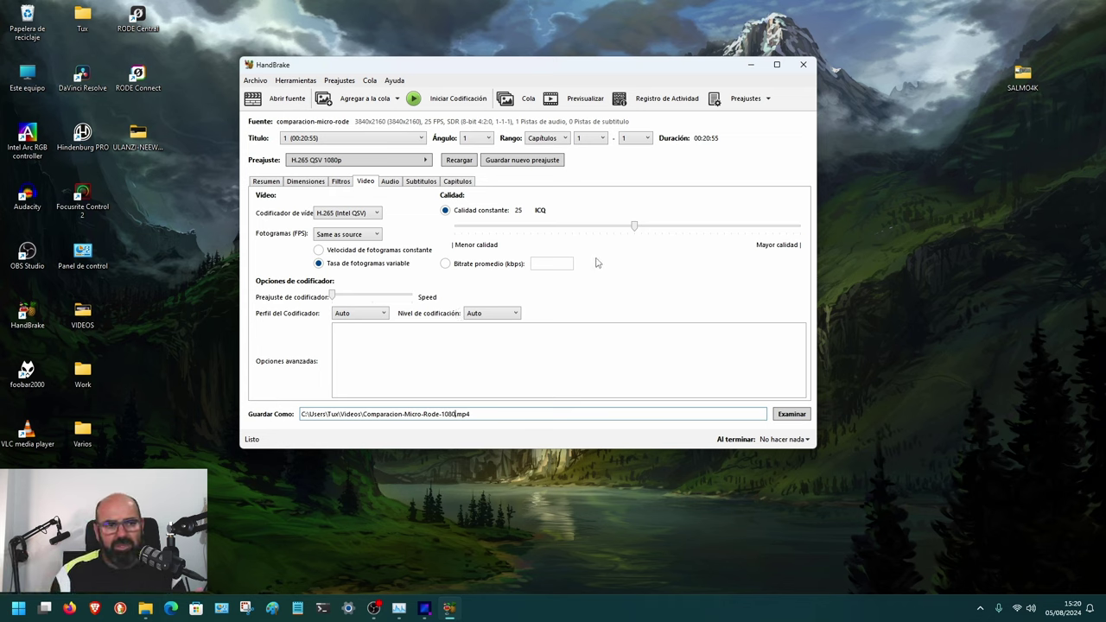
left_click(462, 104)
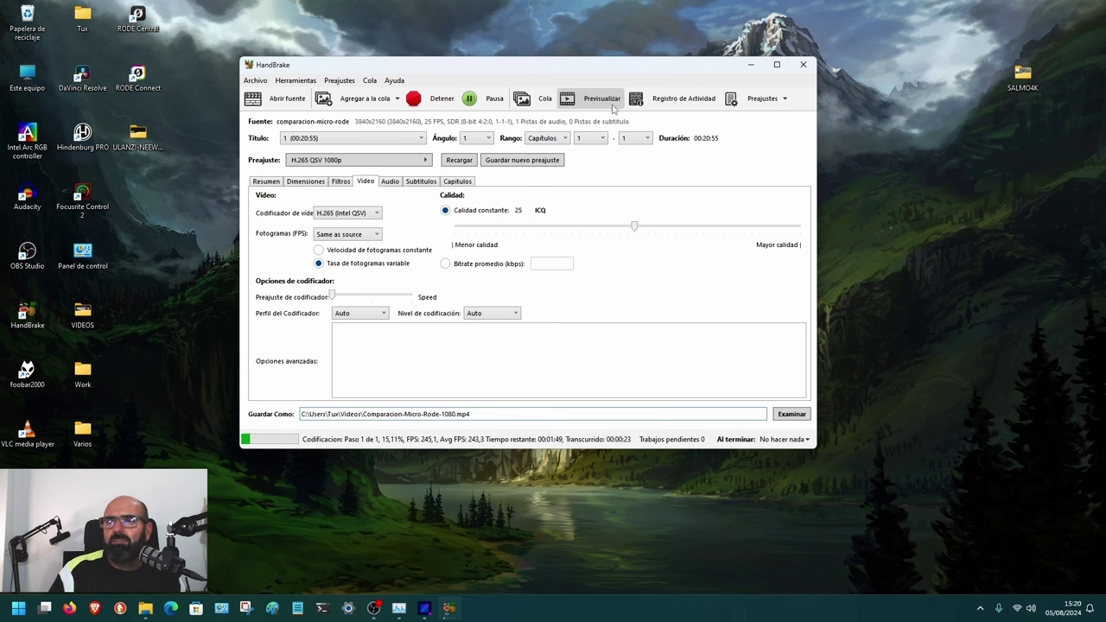
Step: Switch to Task Manager, restore its window beside HandBrake and show the performance graphs of the Intel Arc A770 GPU
left_click_drag(601, 76, 439, 62)
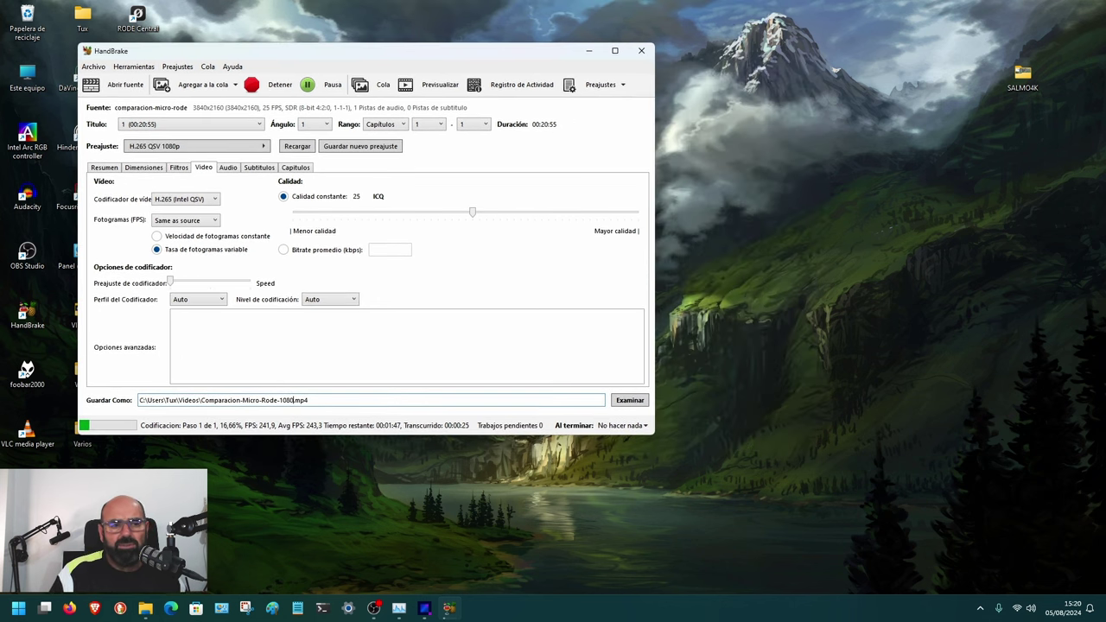
left_click(540, 441)
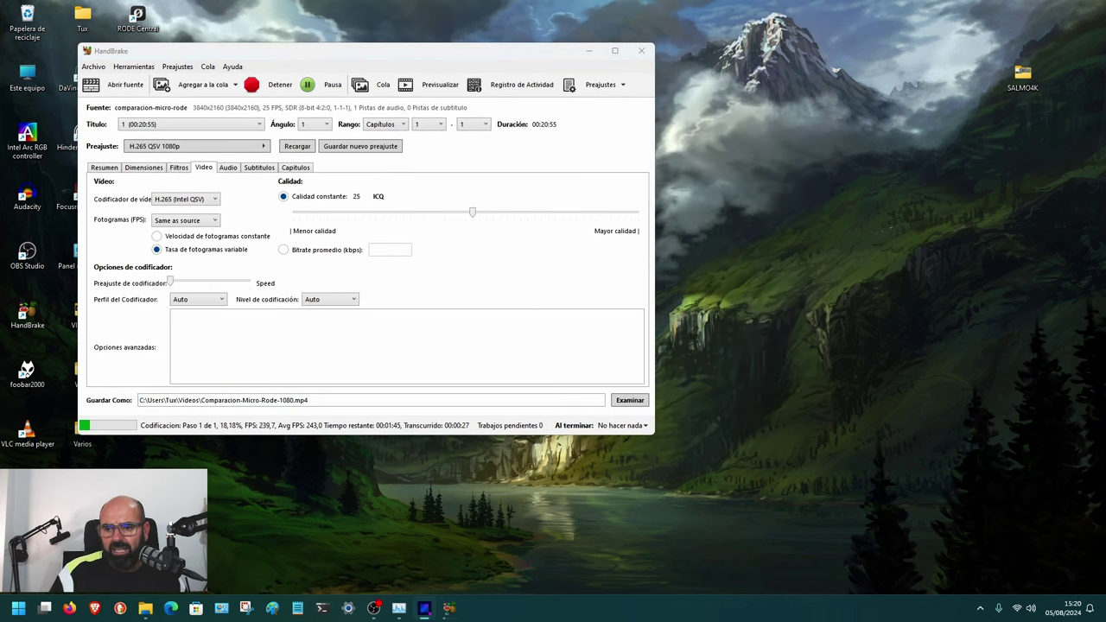
left_click(398, 607)
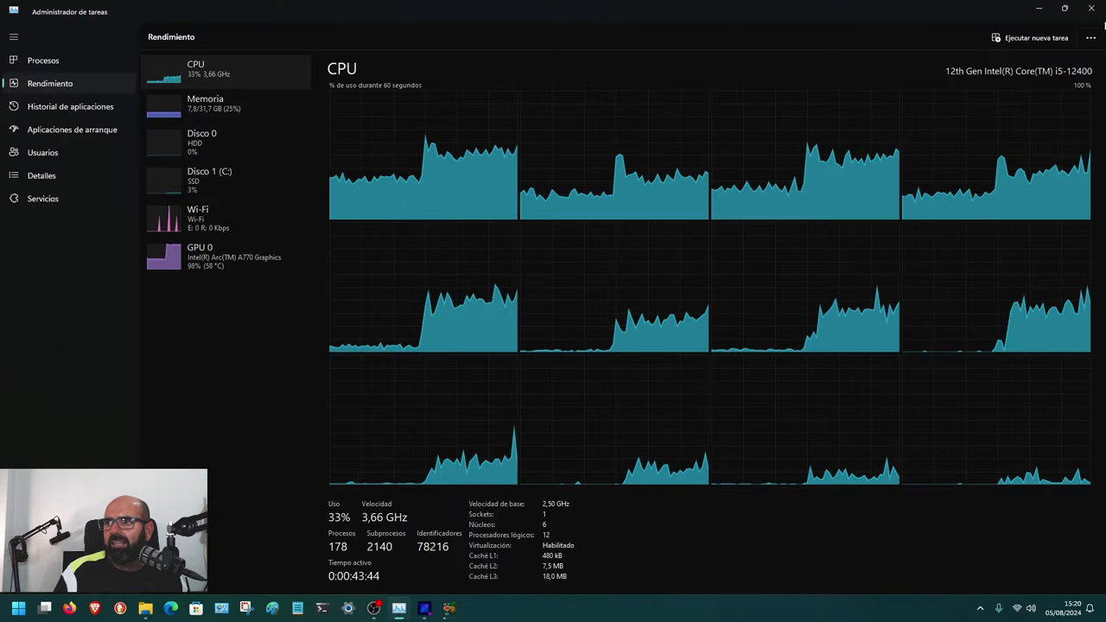
left_click(1065, 8)
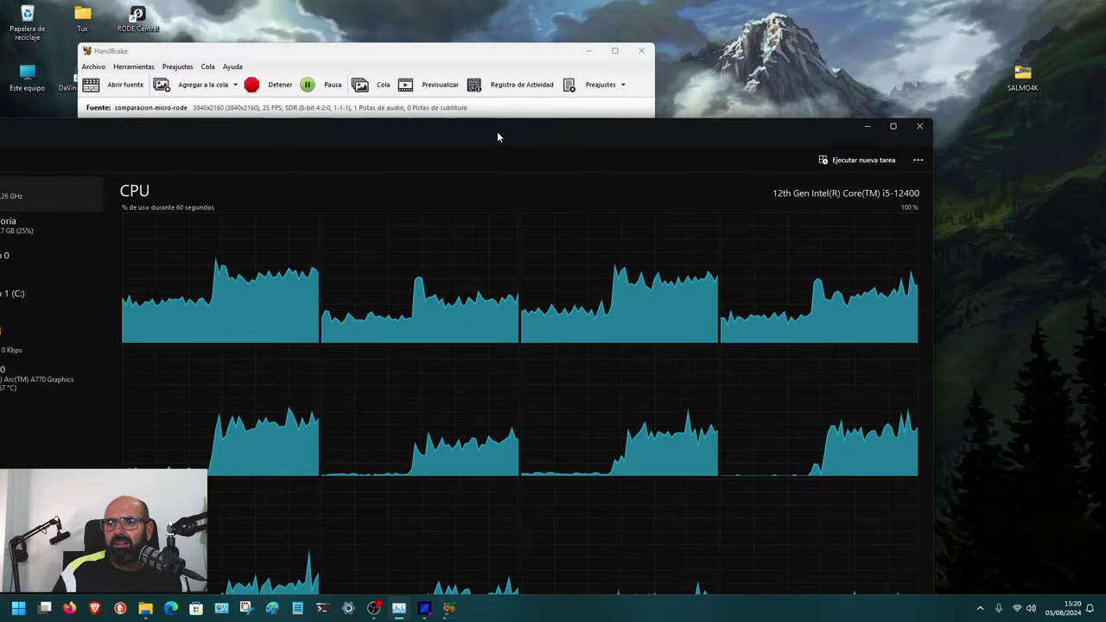
left_click_drag(497, 131, 1004, 119)
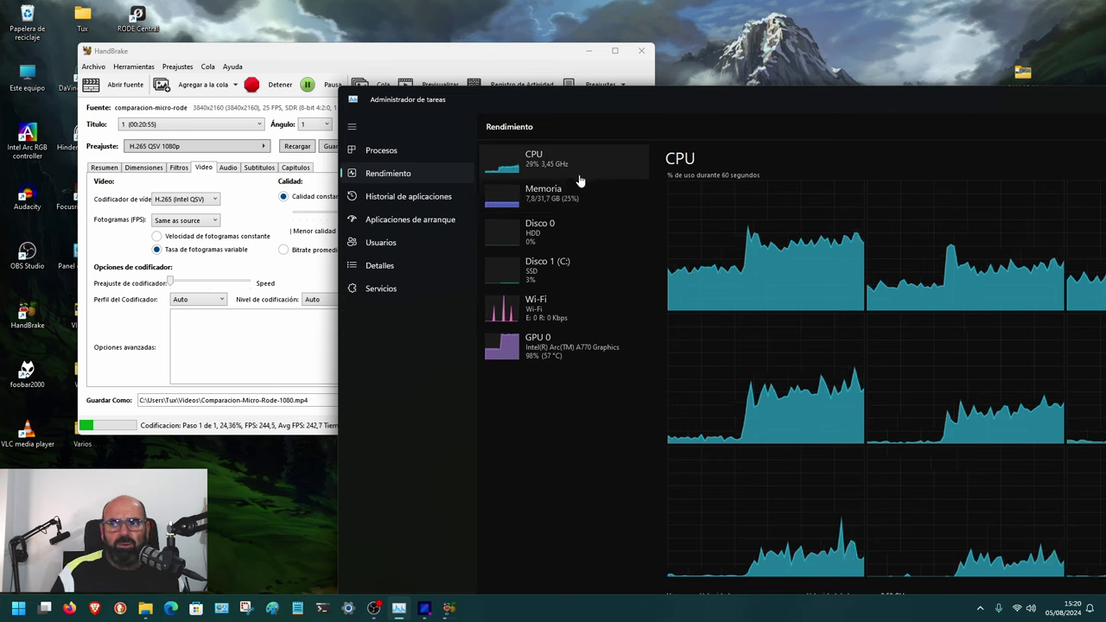
left_click(568, 346)
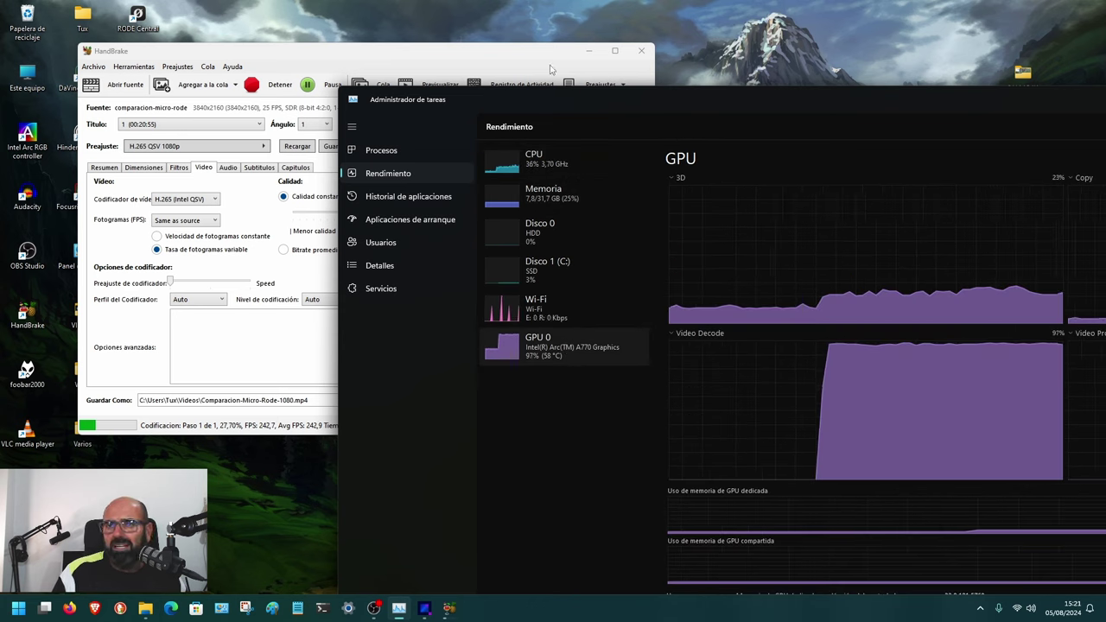
Step: Move HandBrake out of the way and resize and reposition Task Manager so its whole GPU performance view fits on screen
left_click_drag(523, 56, 118, 59)
left_click(183, 54)
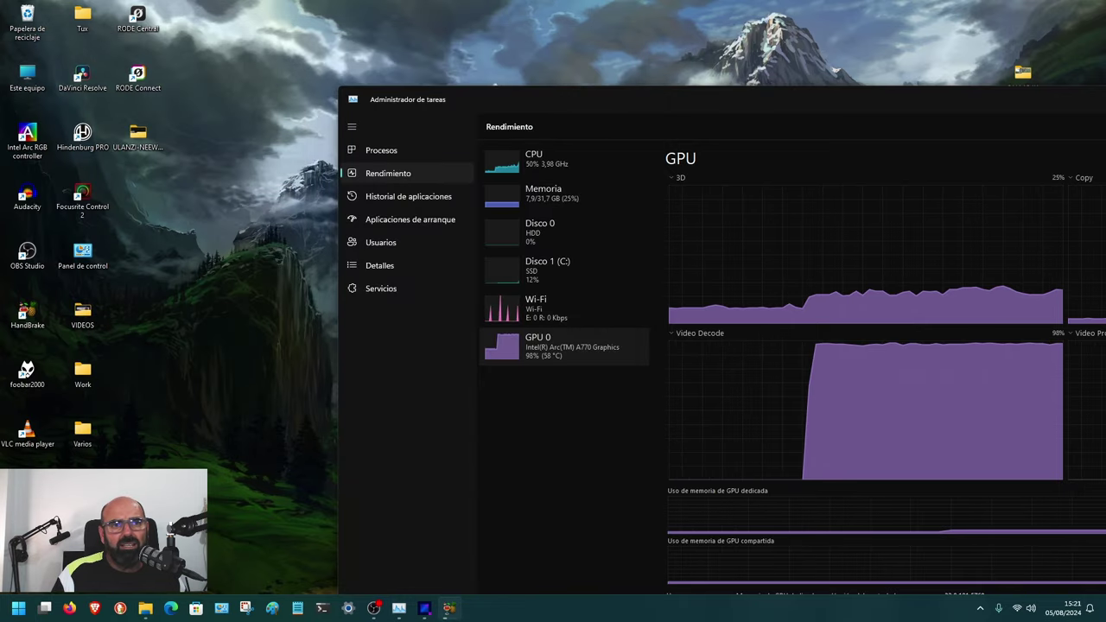
left_click_drag(859, 105, 581, 55)
left_click_drag(675, 57, 596, 23)
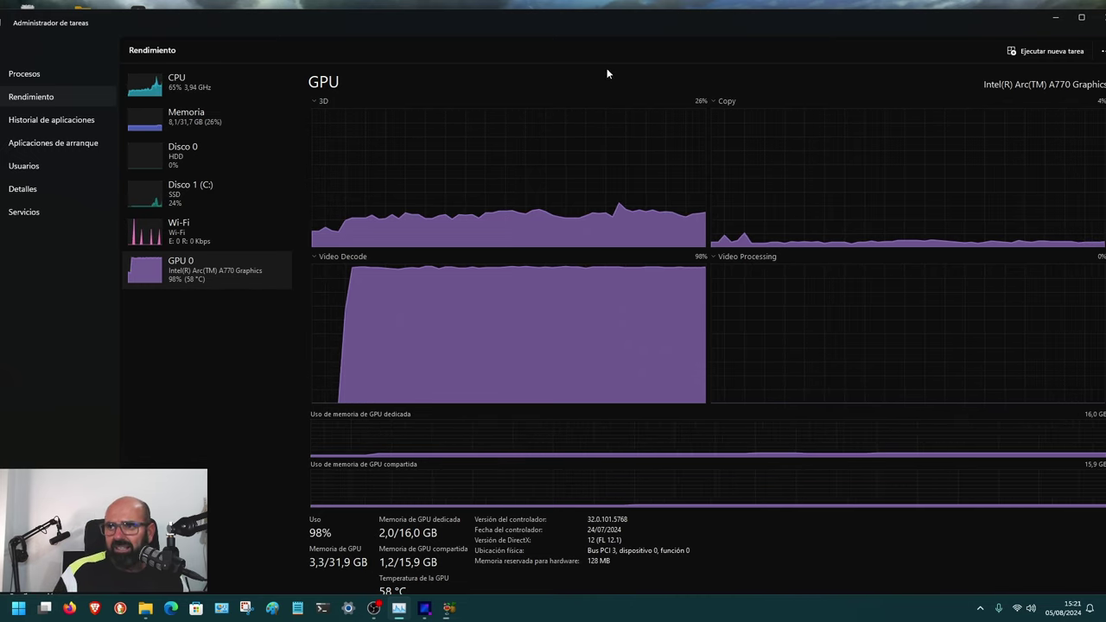
left_click_drag(640, 21, 595, 146)
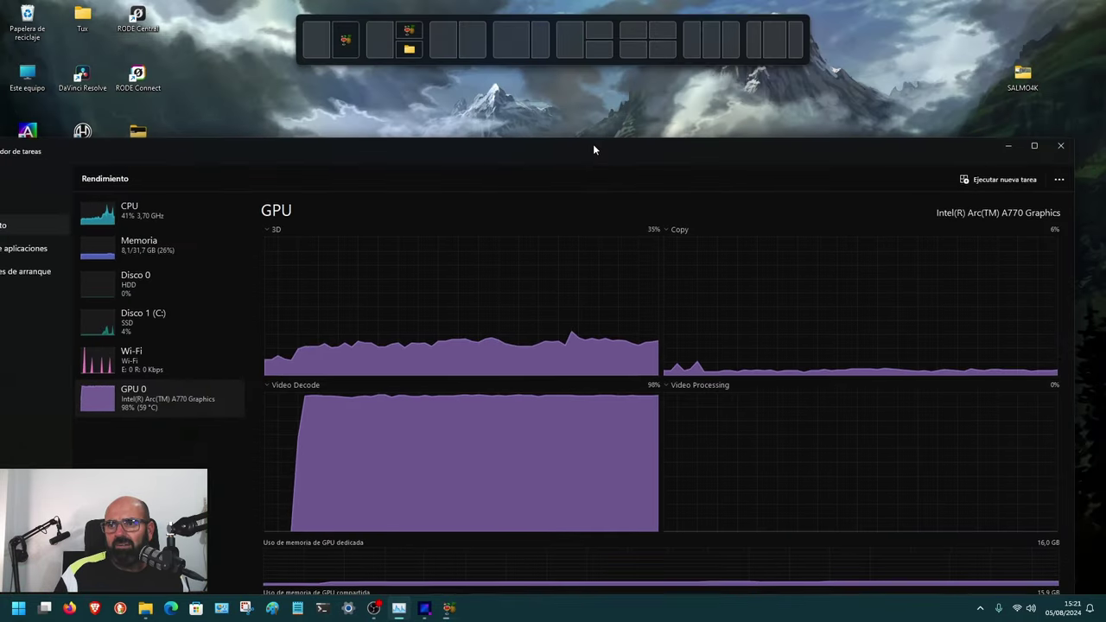
left_click_drag(516, 149, 447, 56)
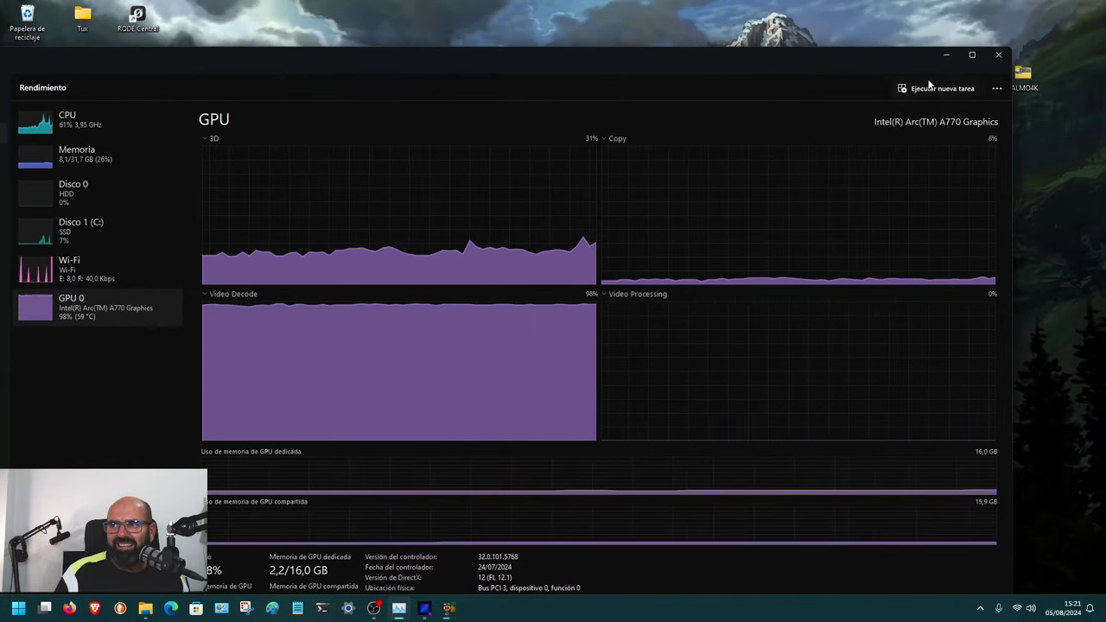
left_click_drag(1010, 48, 851, 107)
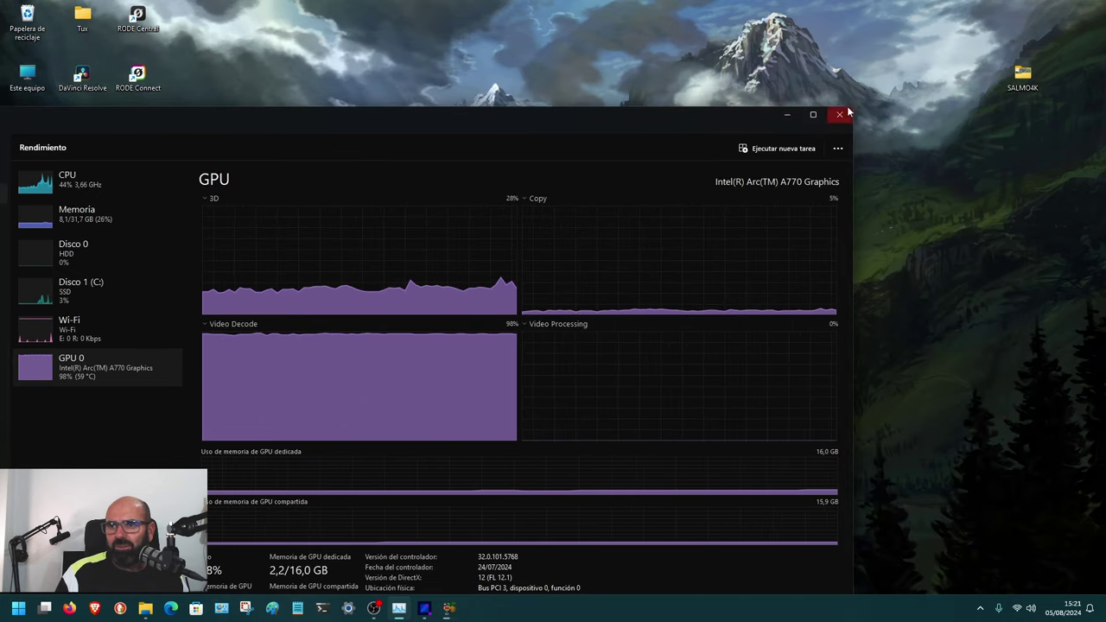
left_click_drag(455, 128, 701, 51)
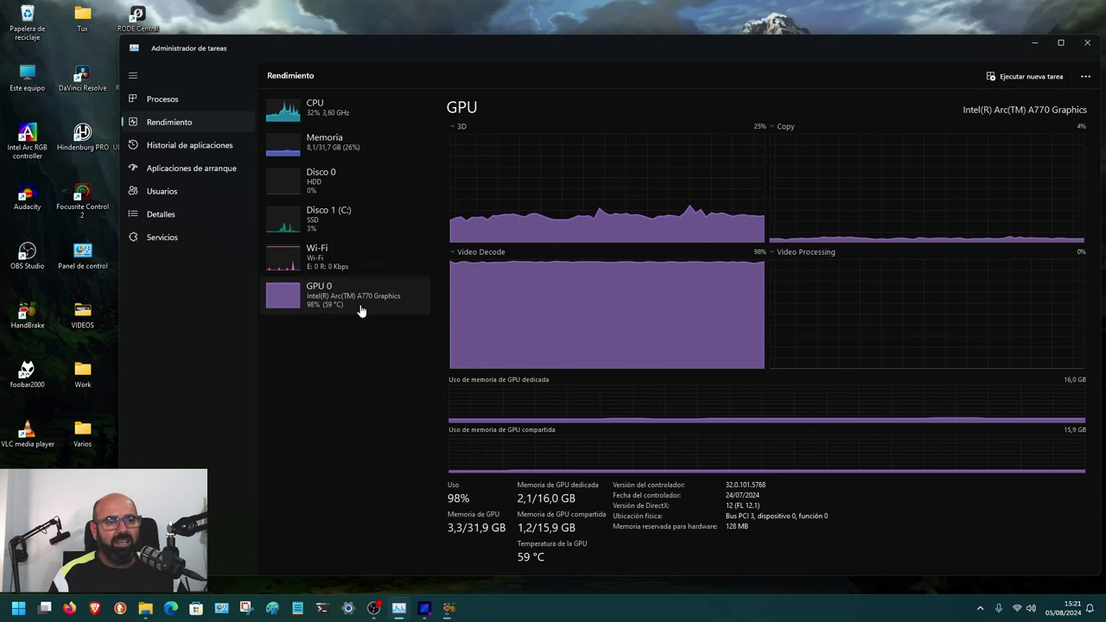
Step: Compare the CPU and GPU 0 usage graphs, and bring HandBrake in front of Task Manager to check the encoding progress
left_click(330, 114)
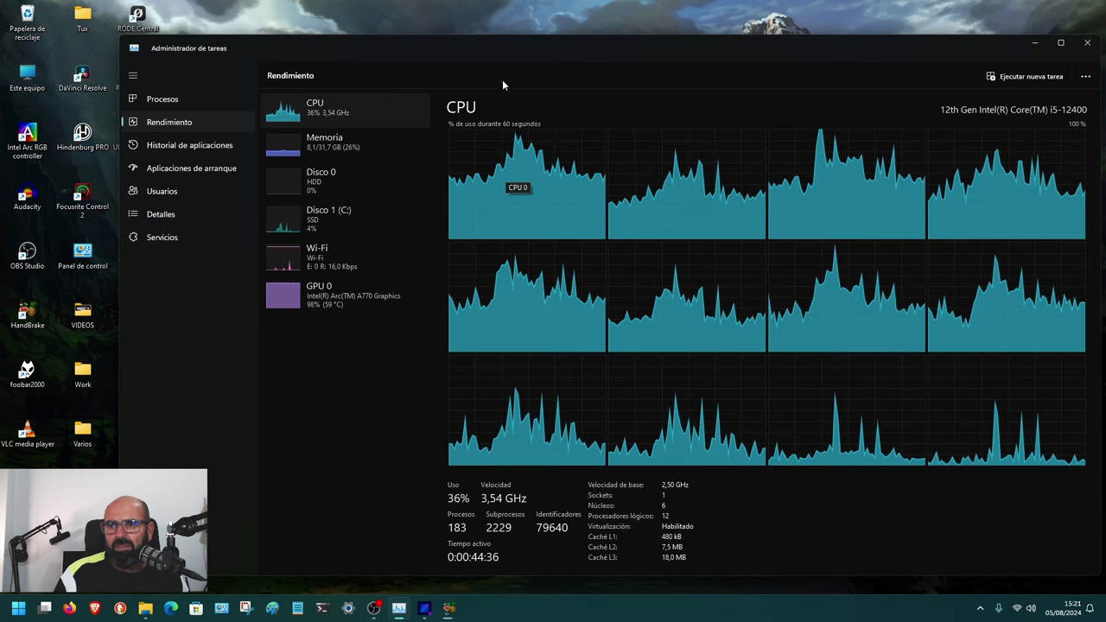
left_click(347, 298)
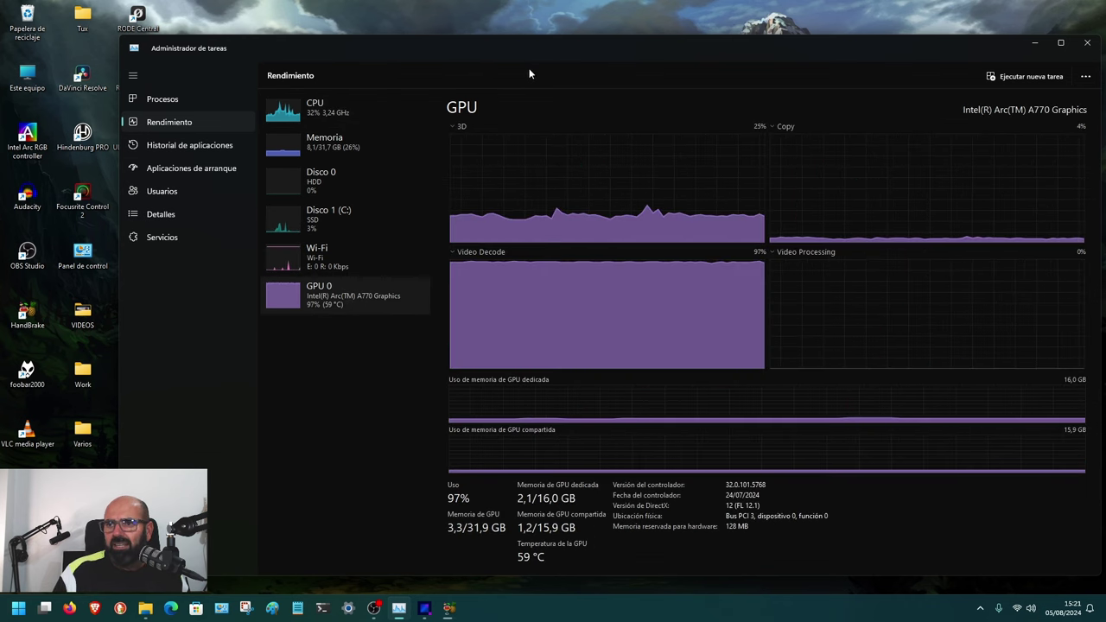
left_click_drag(537, 44, 623, 31)
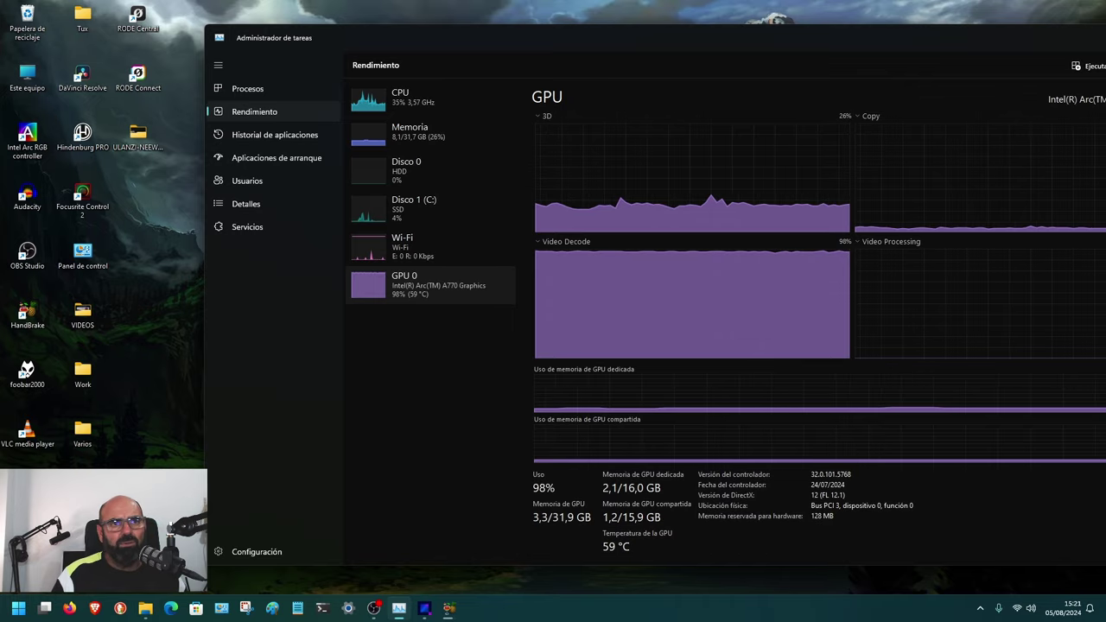
left_click(448, 607)
left_click_drag(95, 169, 605, 127)
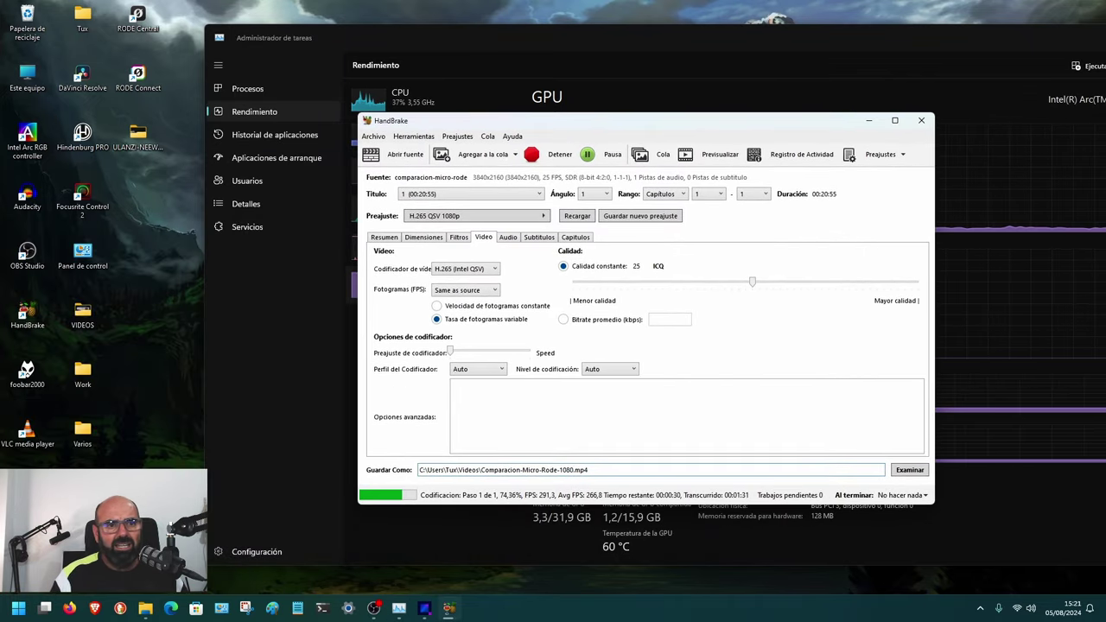
Step: Open Intel Arc Control and examine the remaining live performance readings and the second page of telemetry graphs, clearing Task Manager away
key("alt+i")
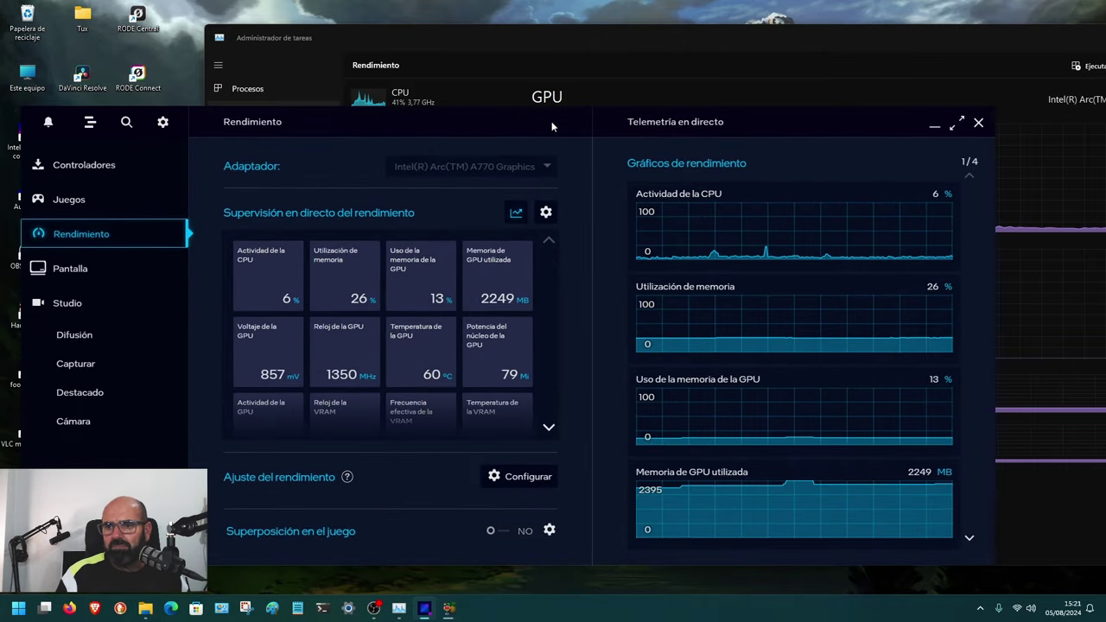
left_click(548, 427)
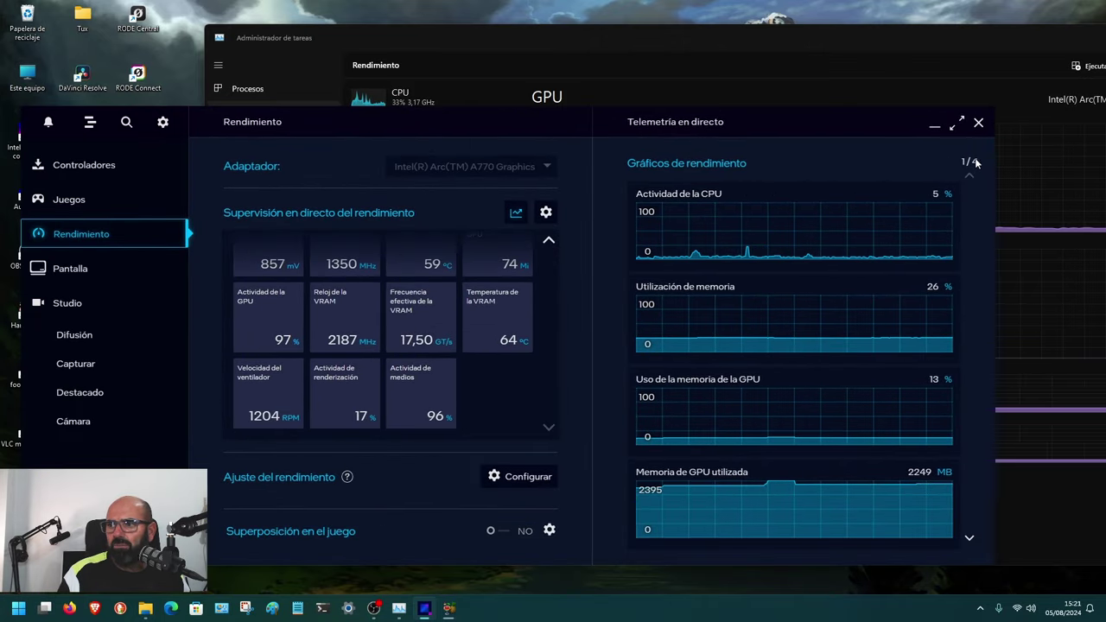
left_click(969, 538)
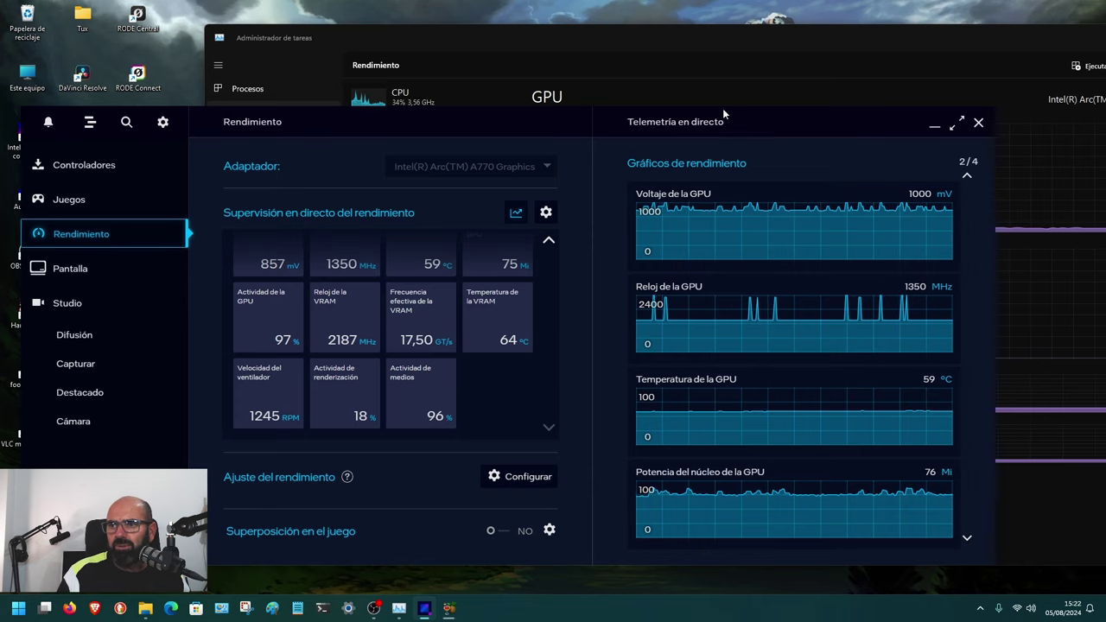
left_click_drag(585, 37, 291, 116)
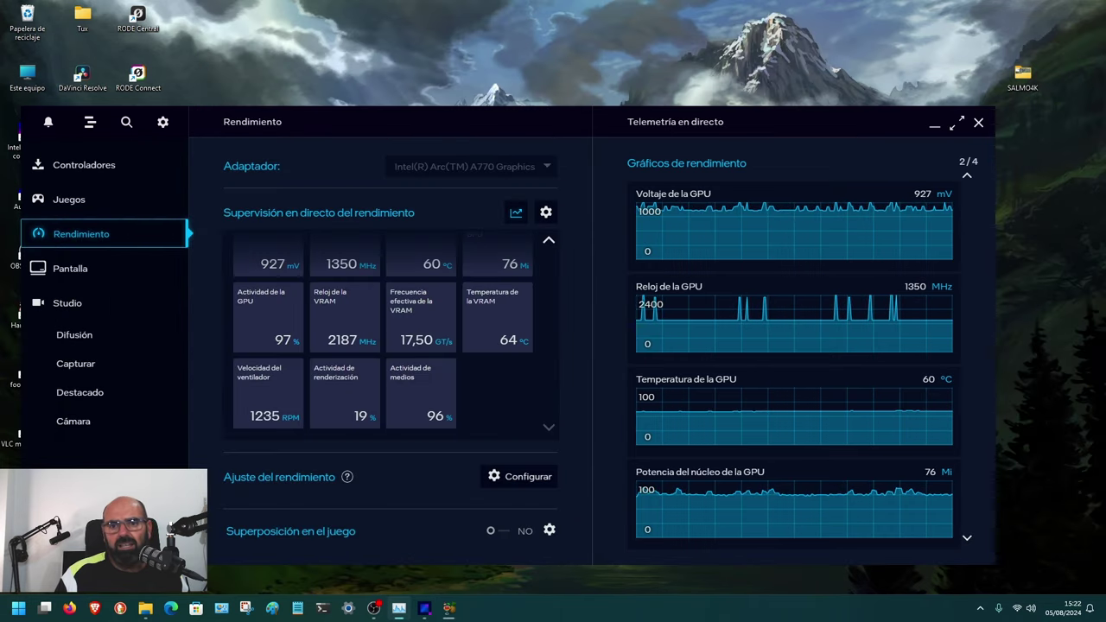
Step: Return to HandBrake to check the encoding status and close Intel Arc Control
left_click(449, 607)
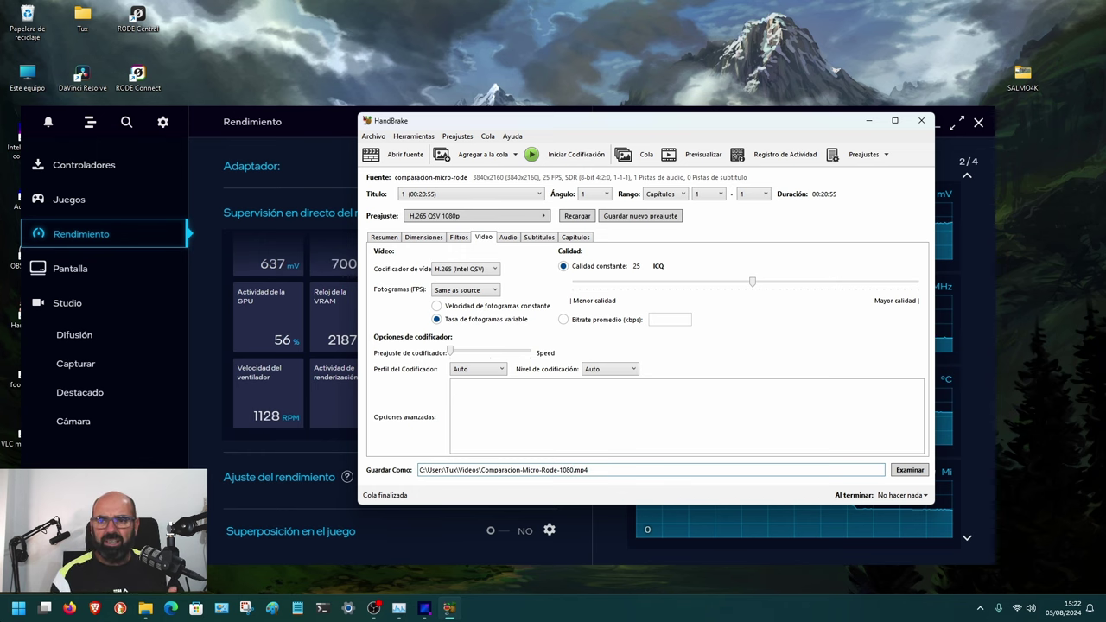
left_click(318, 115)
left_click(978, 122)
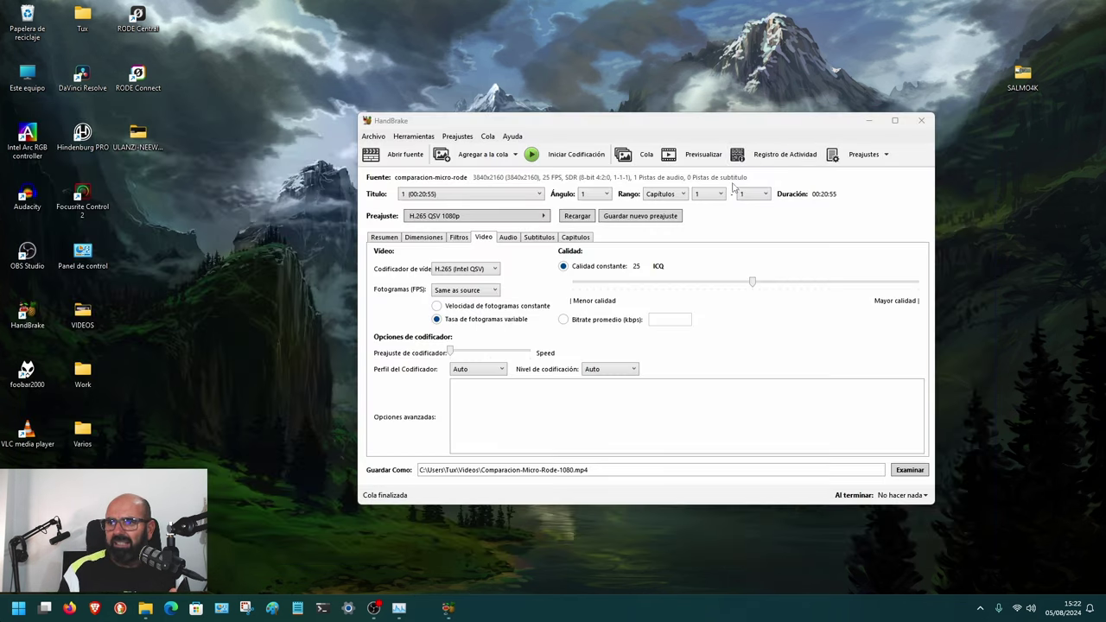
Step: Open the SALMO4K desktop folder containing the original video, close HandBrake, and move the folder window to the upper middle of the desktop
left_click_drag(606, 124, 397, 72)
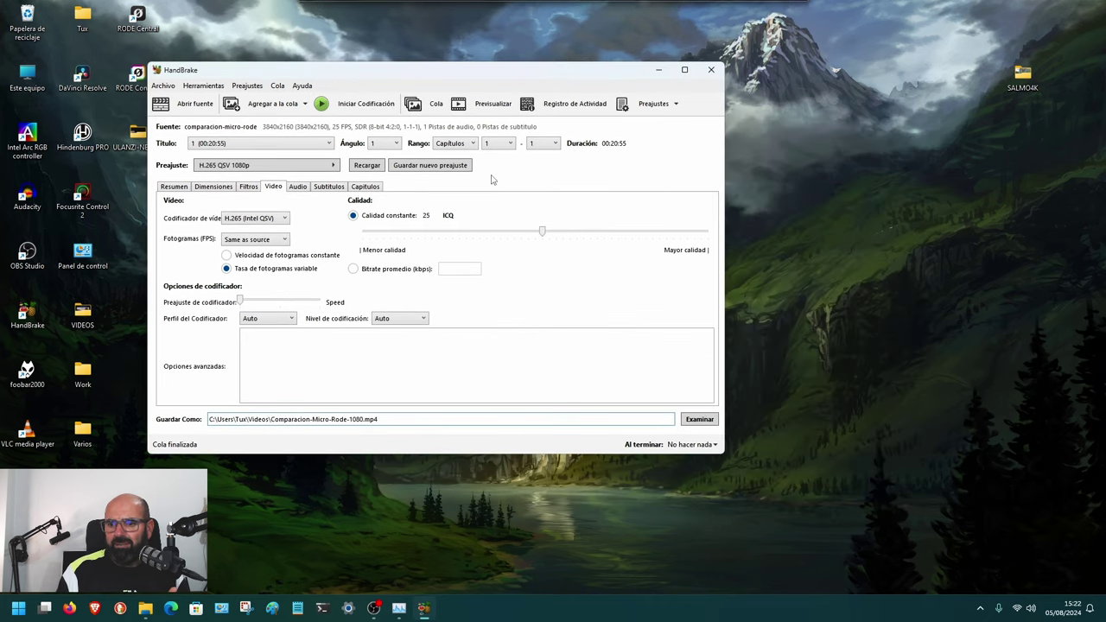
double_click(1013, 93)
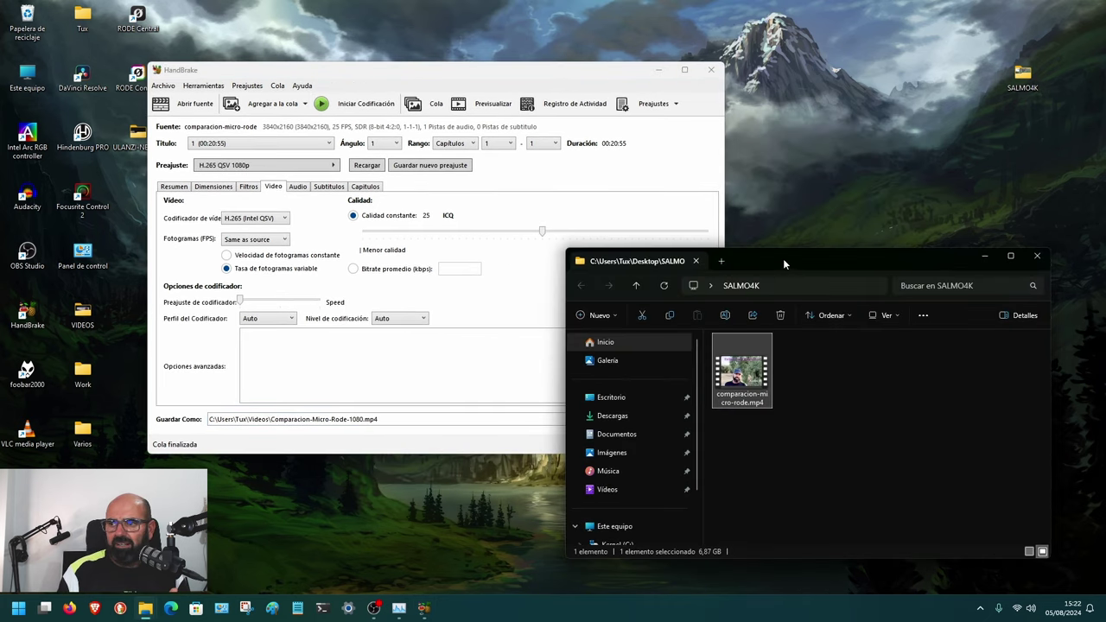
left_click_drag(783, 258, 775, 107)
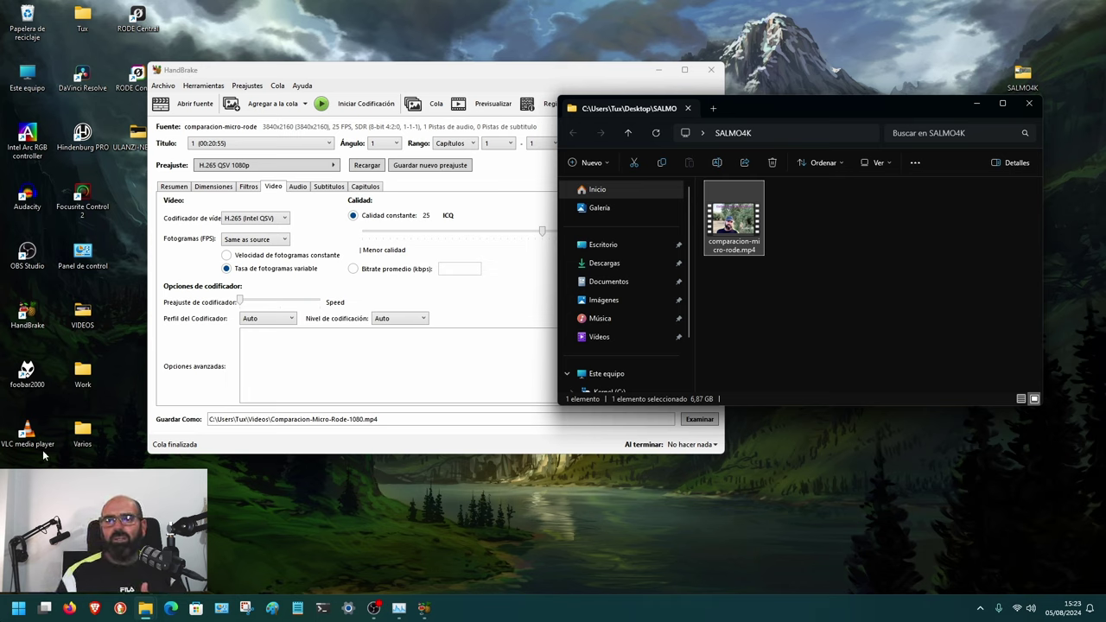
left_click(523, 112)
left_click_drag(432, 69, 332, 108)
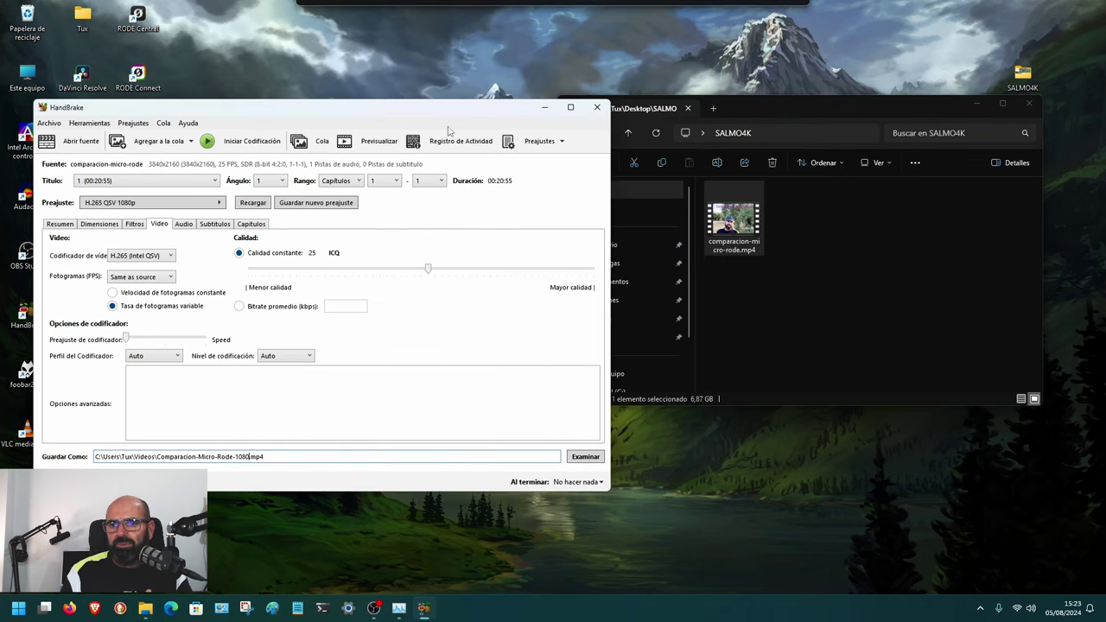
left_click(592, 109)
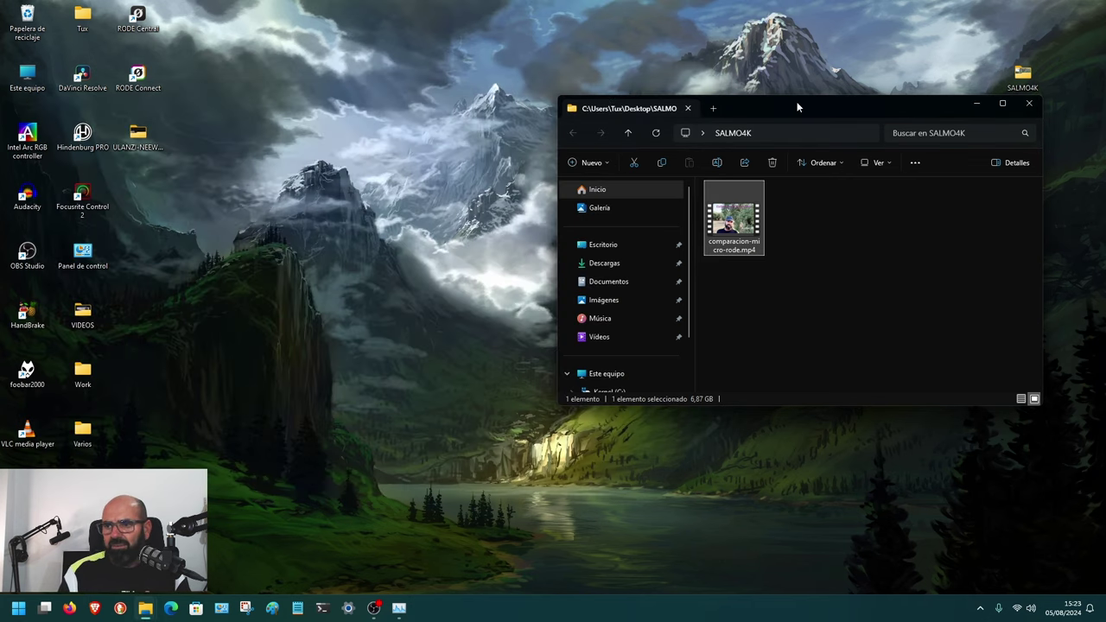
left_click_drag(797, 107, 510, 77)
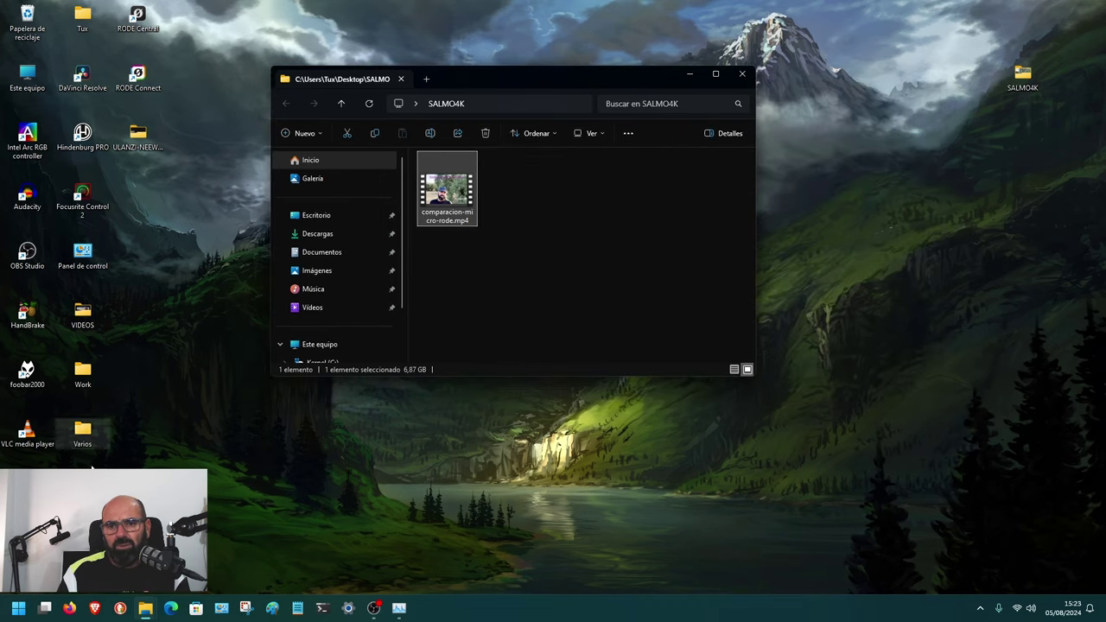
Step: Open the Vídeos folder in a second File Explorer window beside SALMO4K and check the file size of Comparacion-Micro-Rode-1080.mp4
double_click(84, 436)
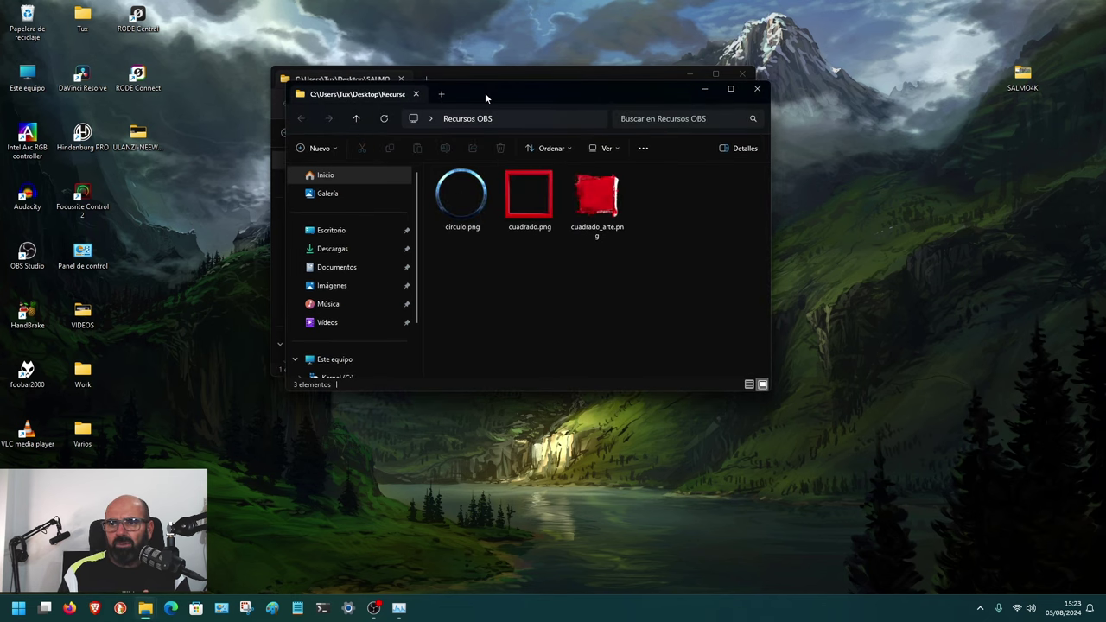
left_click_drag(482, 98, 686, 162)
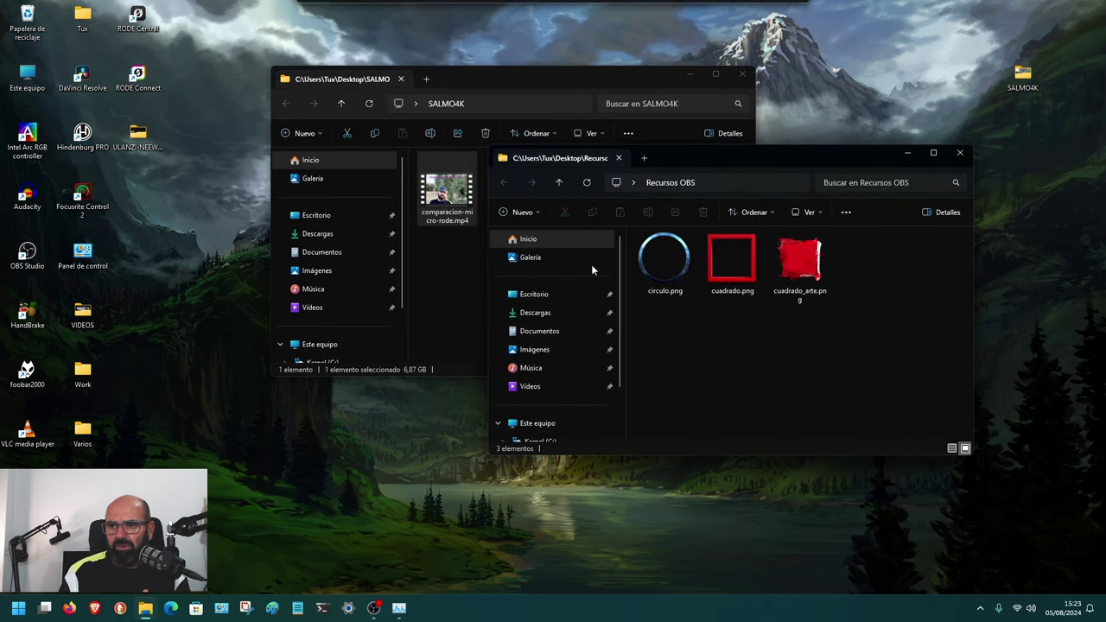
left_click(530, 386)
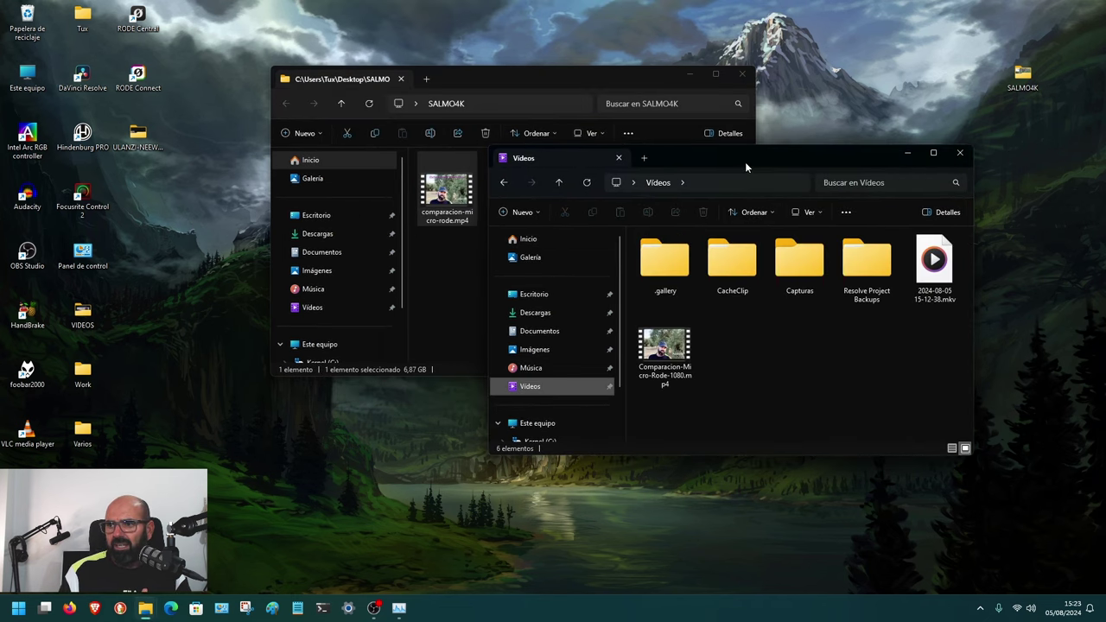
left_click_drag(744, 162, 779, 176)
left_click(771, 407)
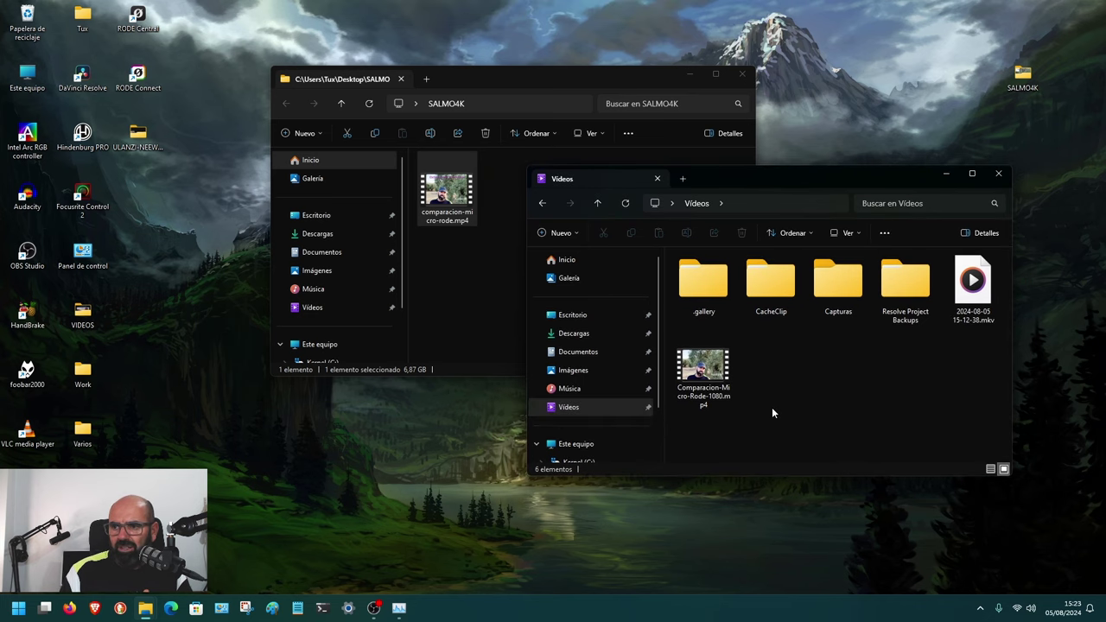
left_click(704, 378)
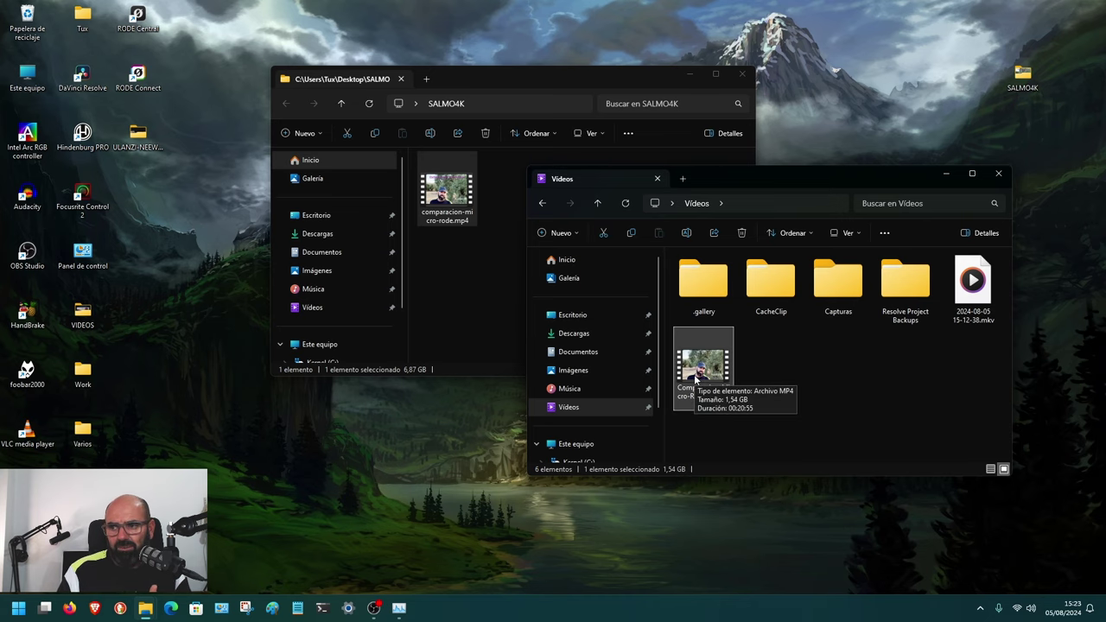
Step: Play Comparacion-Micro-Rode-1080.mp4 in the media player to check its picture, pausing along the way, and close the player
right_click(696, 397)
left_click(730, 207)
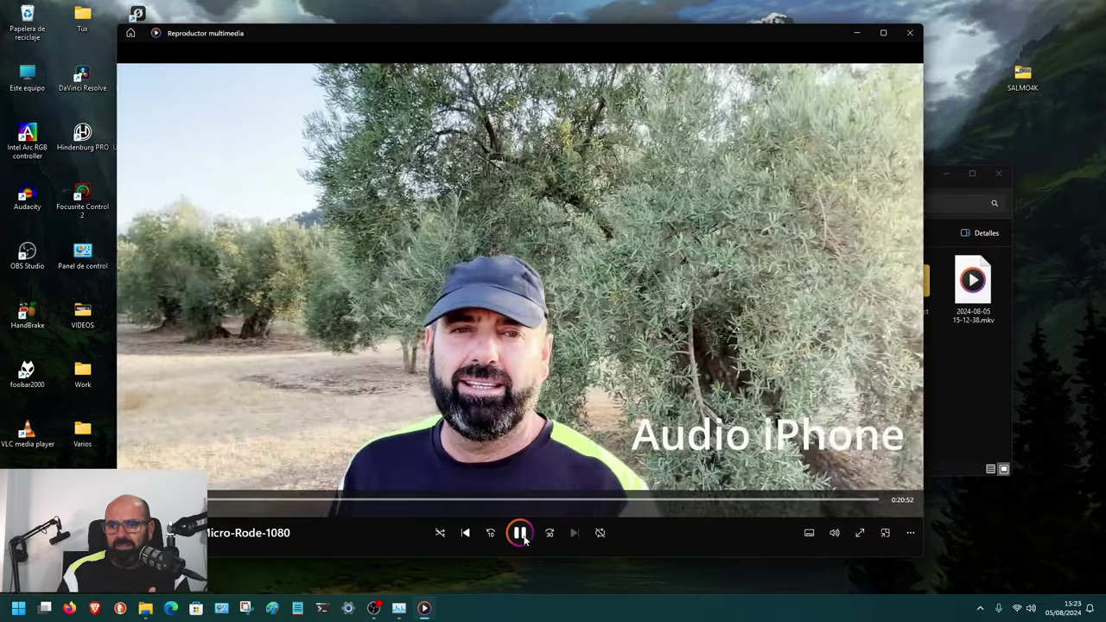
left_click(529, 536)
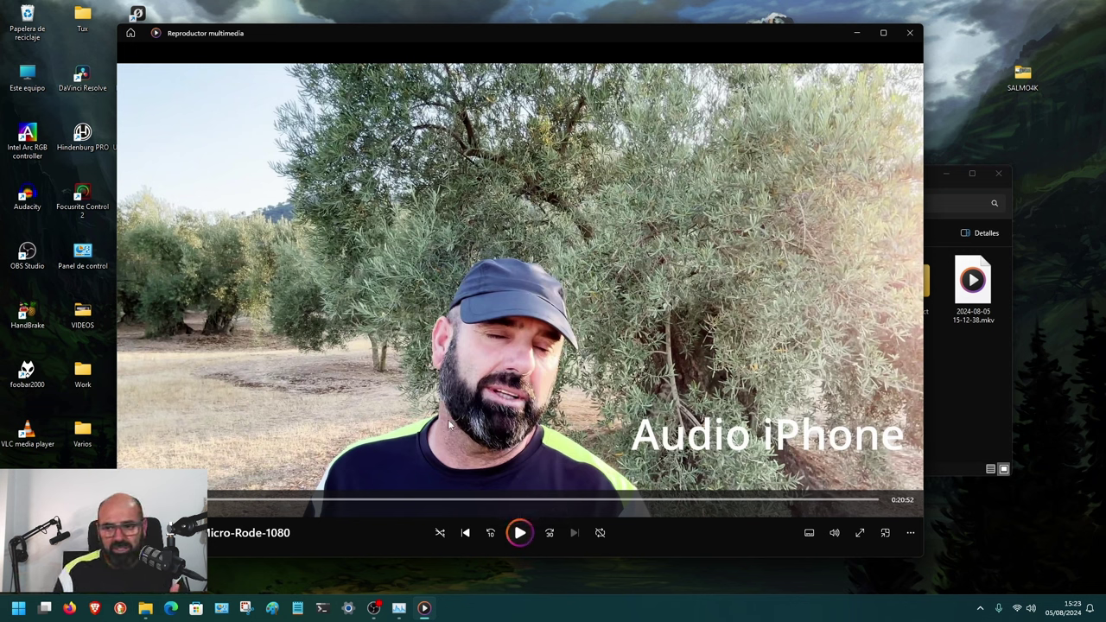
left_click(525, 540)
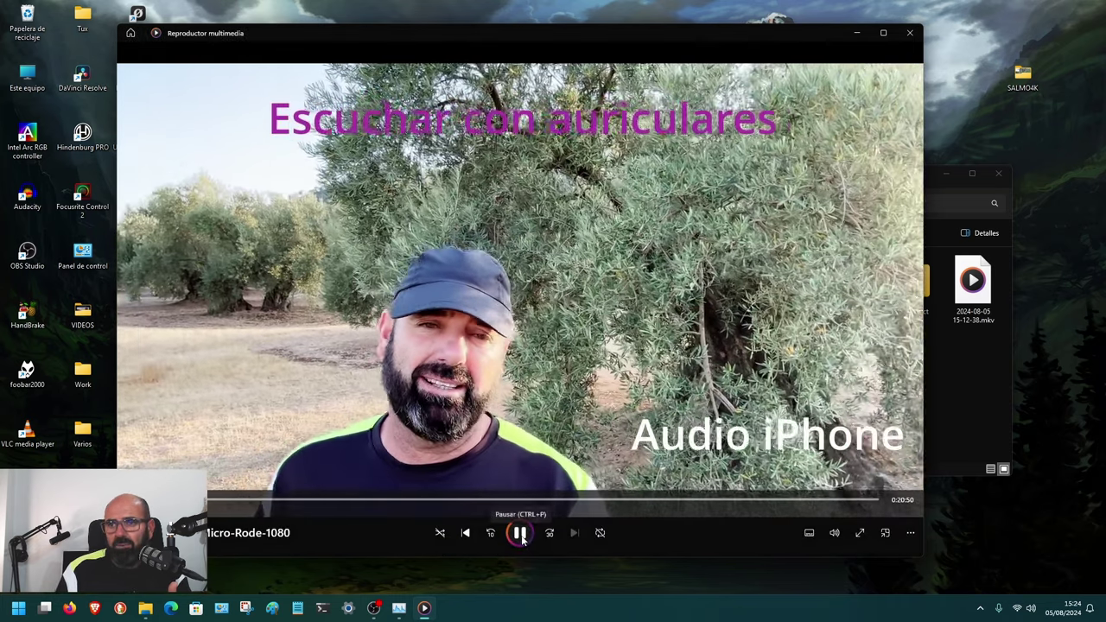
left_click(523, 538)
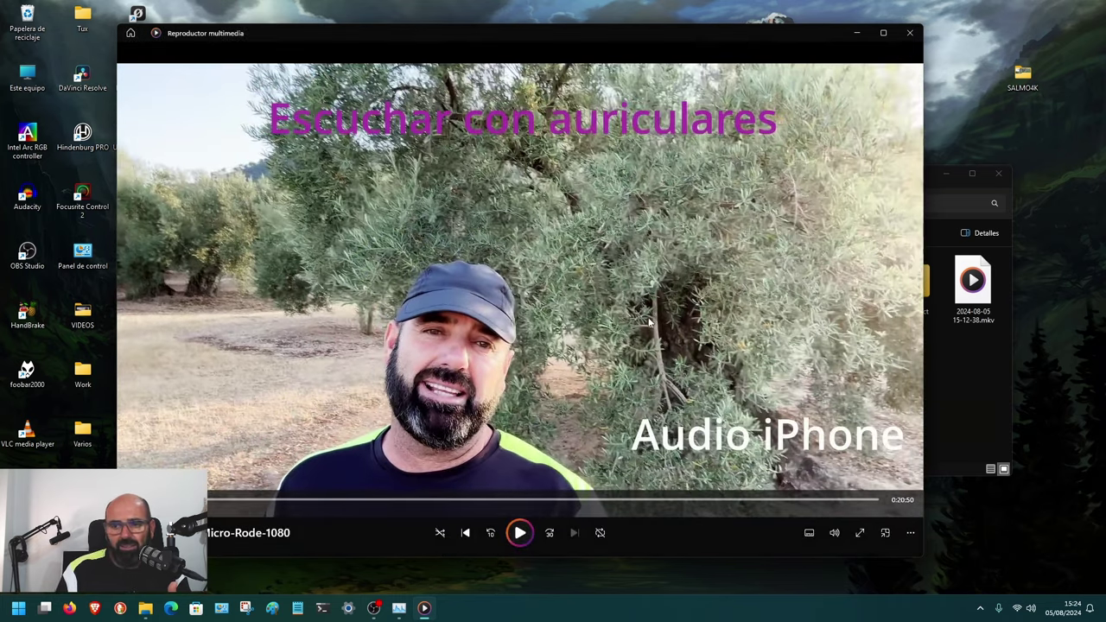
left_click(909, 32)
Step: Check the frame width and height in the detailed properties of Comparacion-Micro-Rode-1080.mp4 and dismiss the properties dialog
right_click(705, 368)
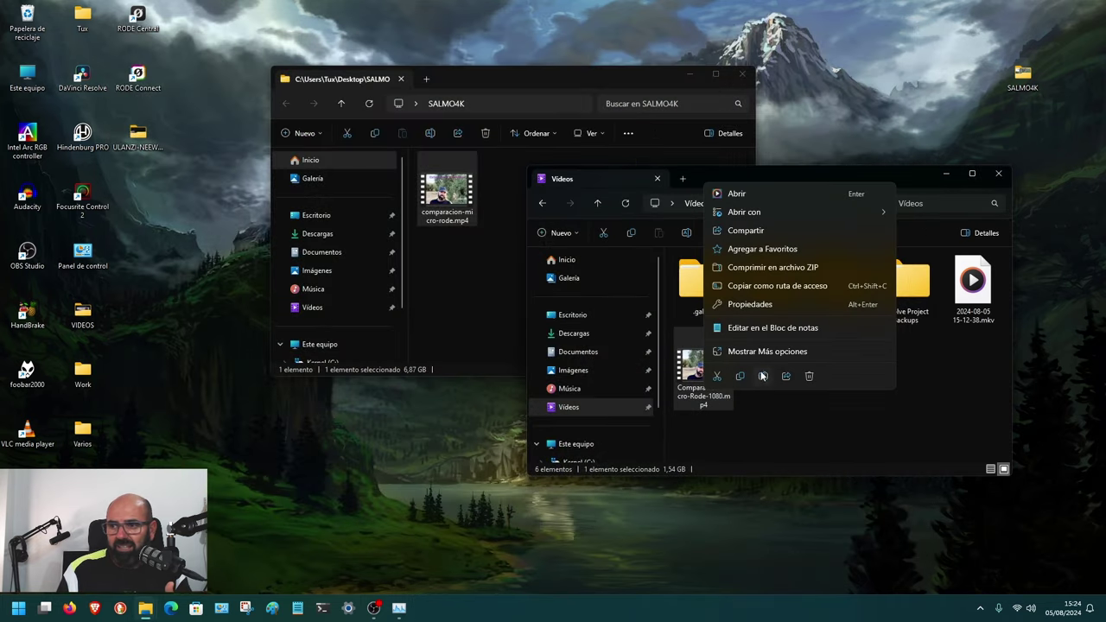
left_click(748, 305)
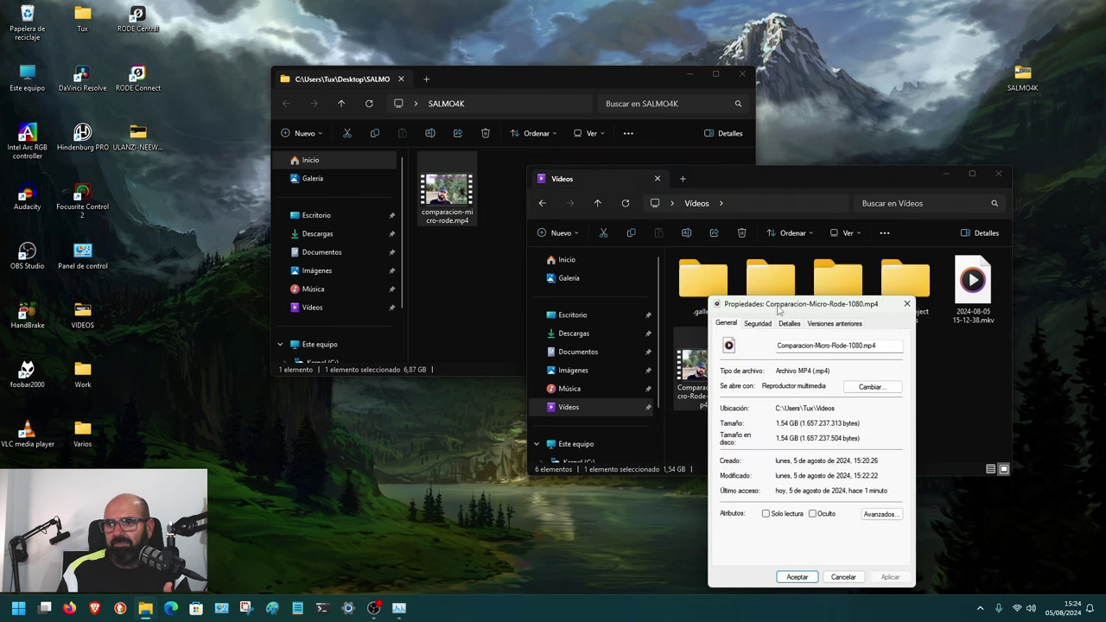
left_click_drag(778, 310, 398, 256)
left_click(411, 270)
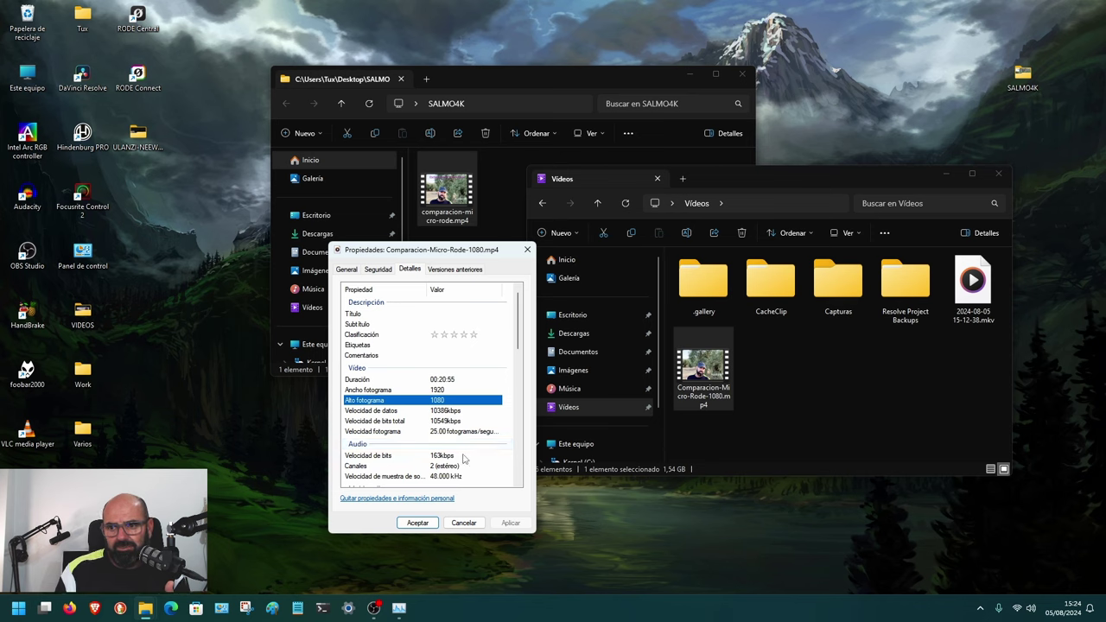
left_click(464, 522)
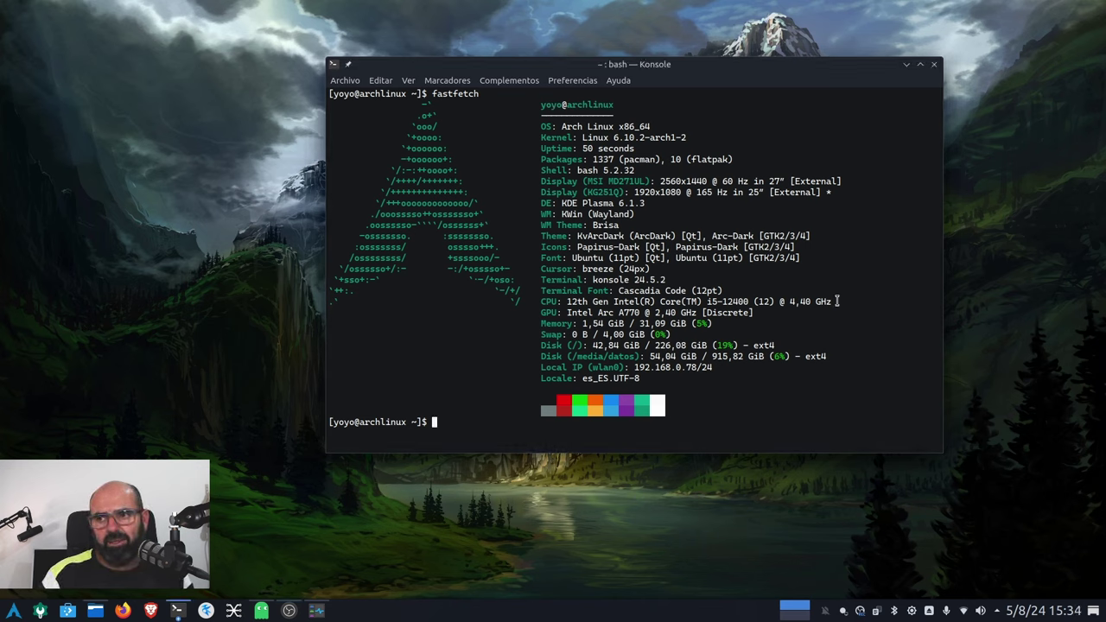
Step: On the Arch Linux system, highlight the CPU and GPU lines of the fastfetch output and minimize Konsole
left_click_drag(930, 301, 563, 304)
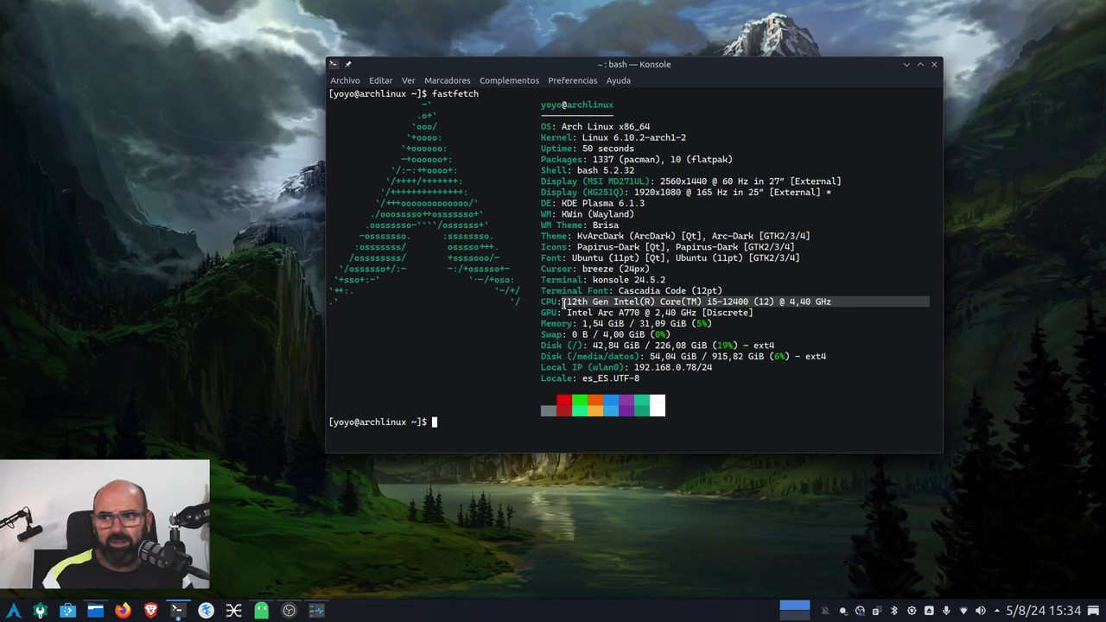
left_click_drag(929, 313, 557, 313)
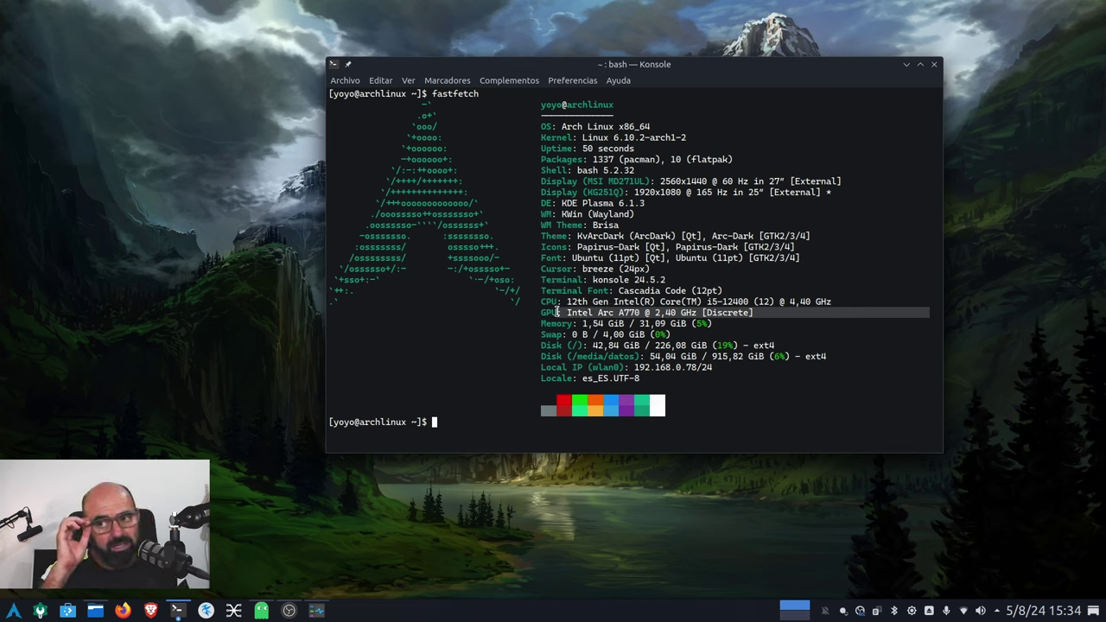
left_click_drag(558, 313, 541, 313)
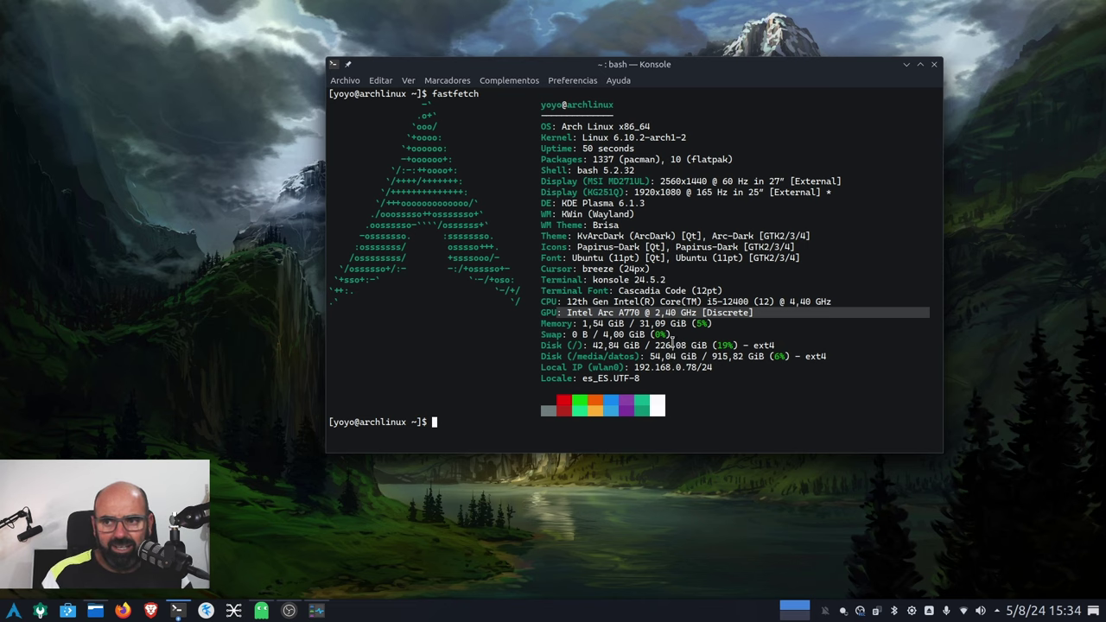
left_click(906, 64)
Step: Switch to Octopi, review the intel-media-sdk and intel-media-driver packages, and minimize it
left_click(261, 611)
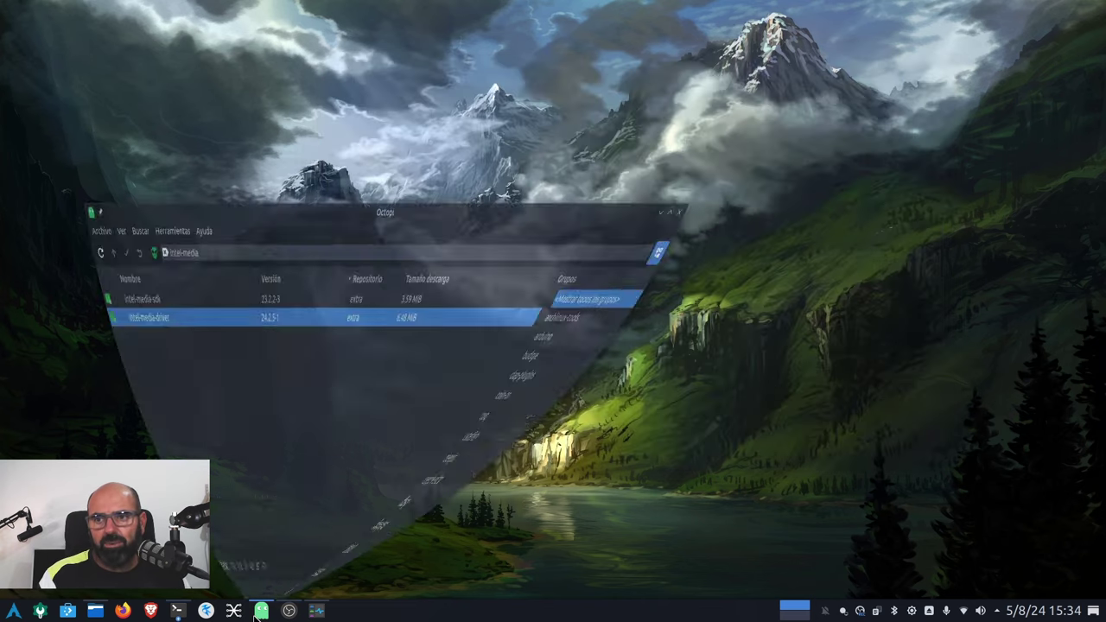
left_click_drag(393, 18, 528, 69)
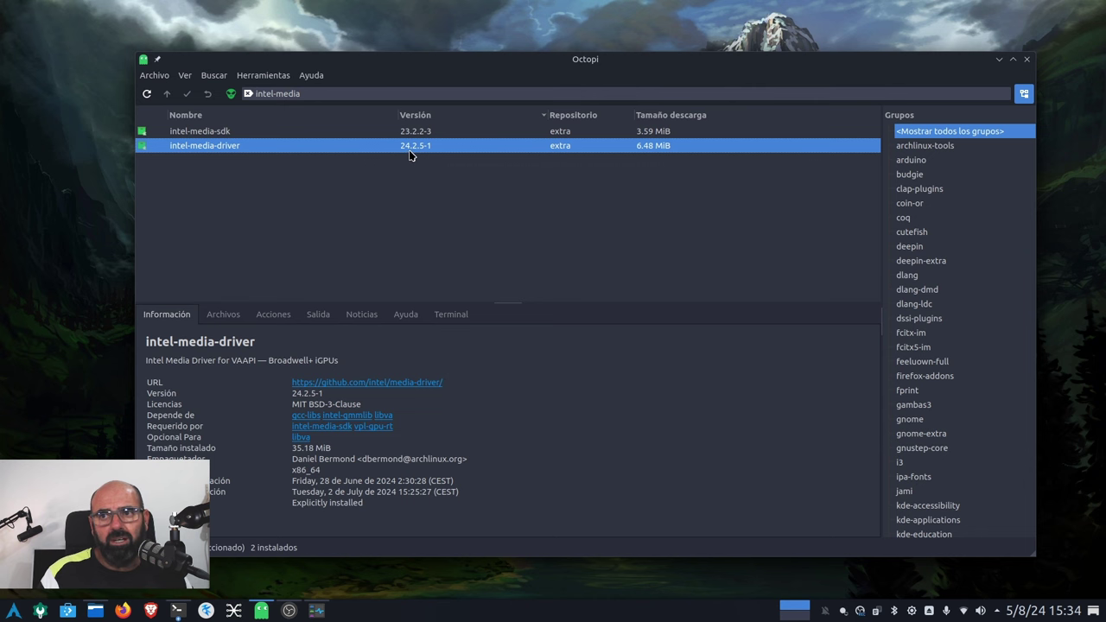
left_click(999, 59)
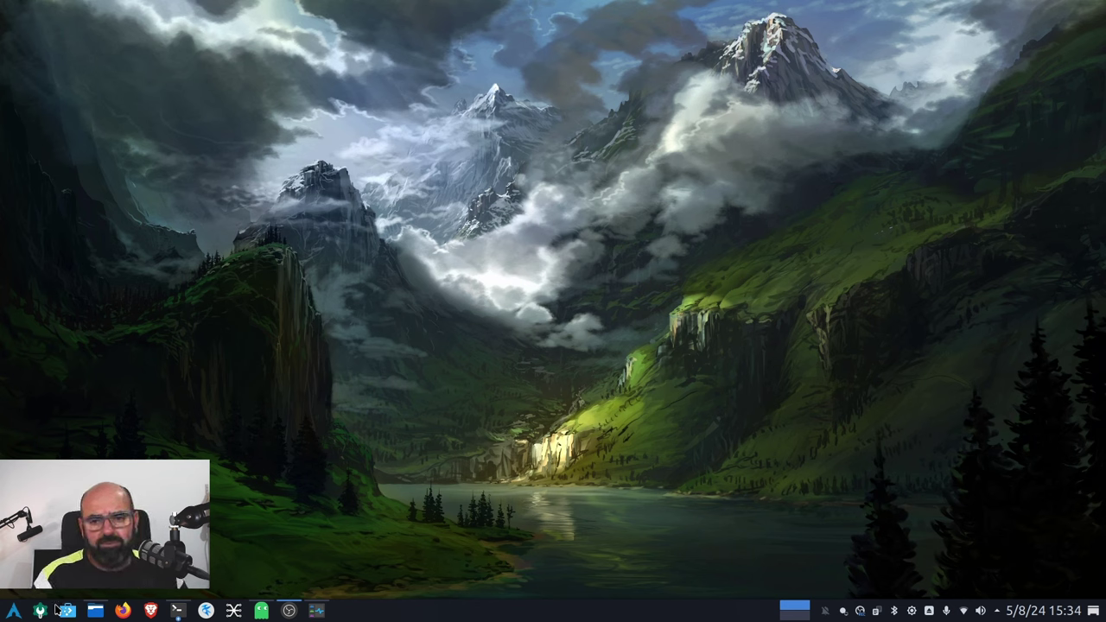
Step: Search the application launcher for "han", start HandBrake, and move its window slightly higher on the desktop
left_click(13, 611)
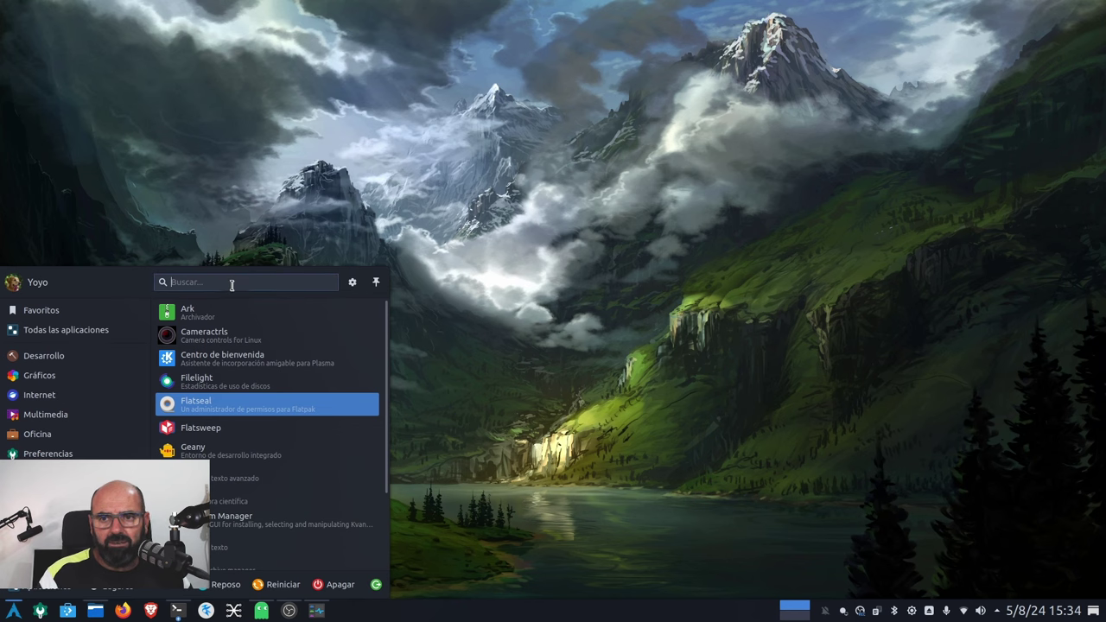
type("han")
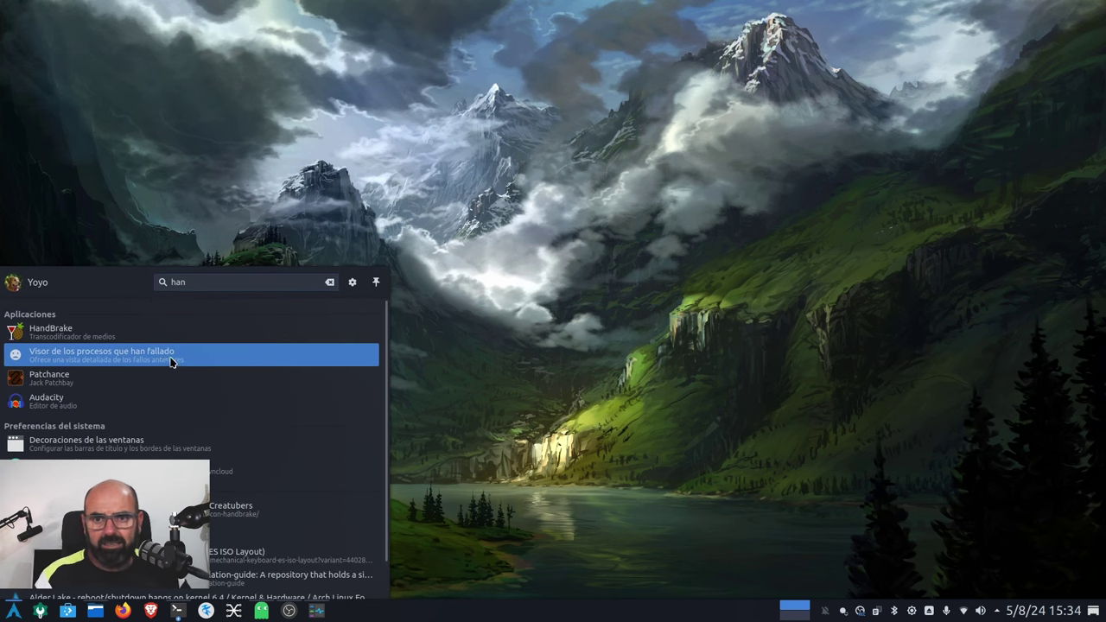
left_click(86, 330)
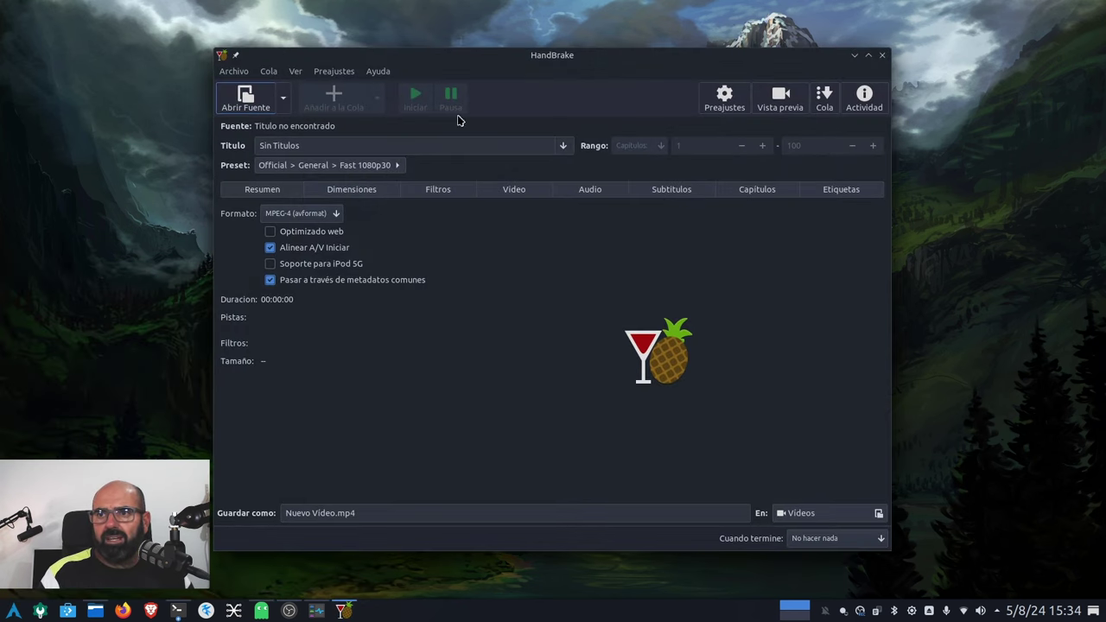
left_click_drag(547, 60, 543, 39)
Step: Check the installed version in HandBrake's About dialog and close it
left_click(372, 43)
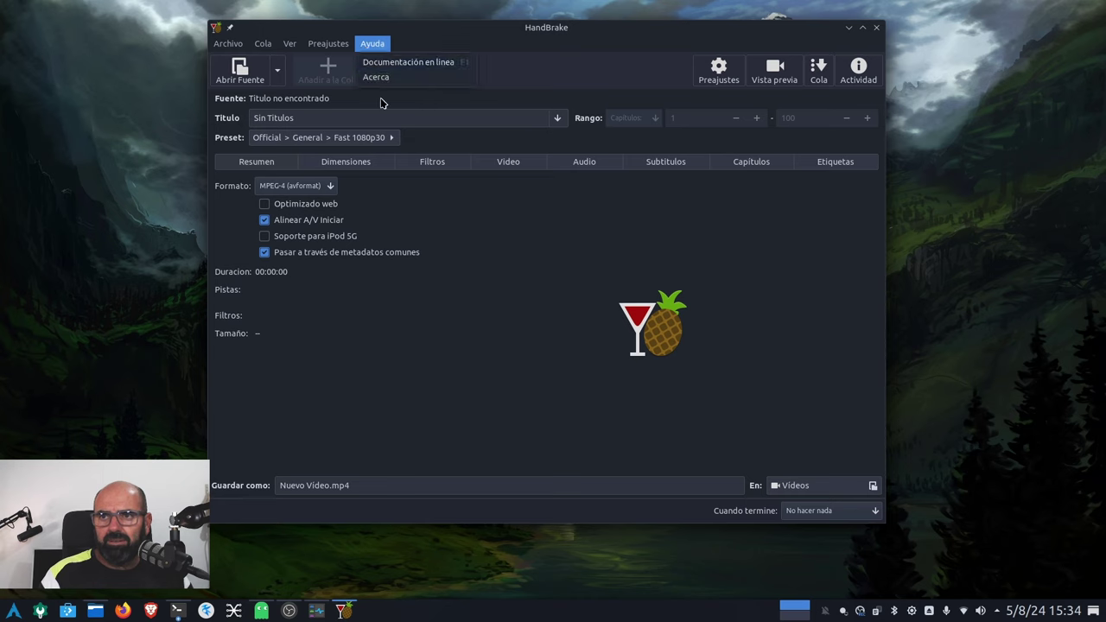
left_click(394, 77)
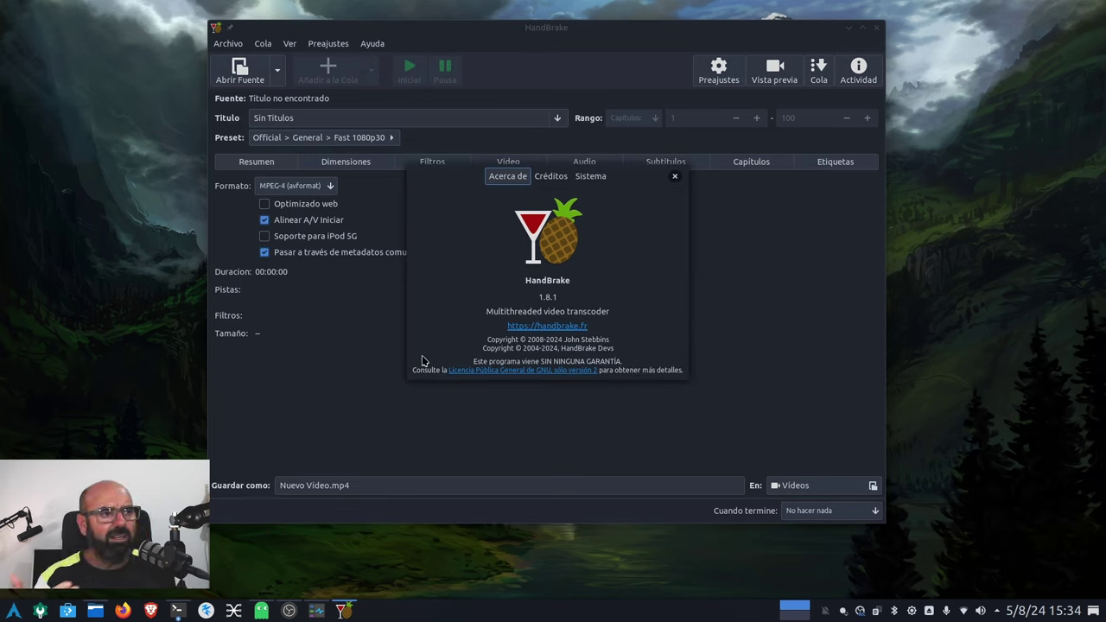
left_click(675, 176)
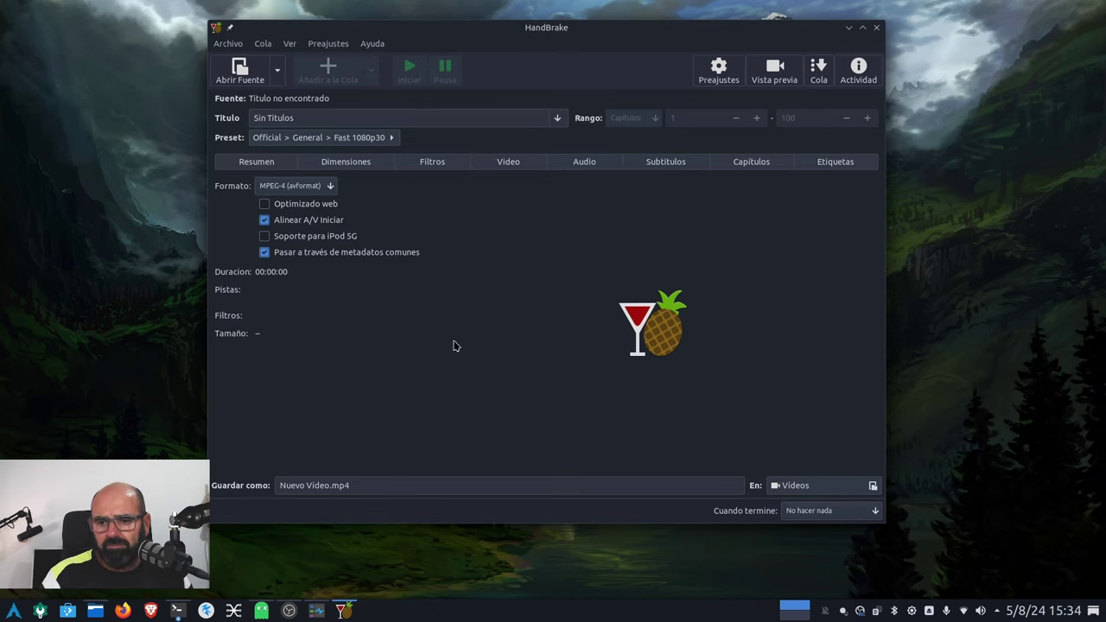
Step: Open the SALMO4K folder in Dolphin, check comparacion-micro-rode.mp4, and arrange the Dolphin and HandBrake windows so both the file and HandBrake are accessible
left_click(94, 610)
left_click_drag(398, 50, 540, 101)
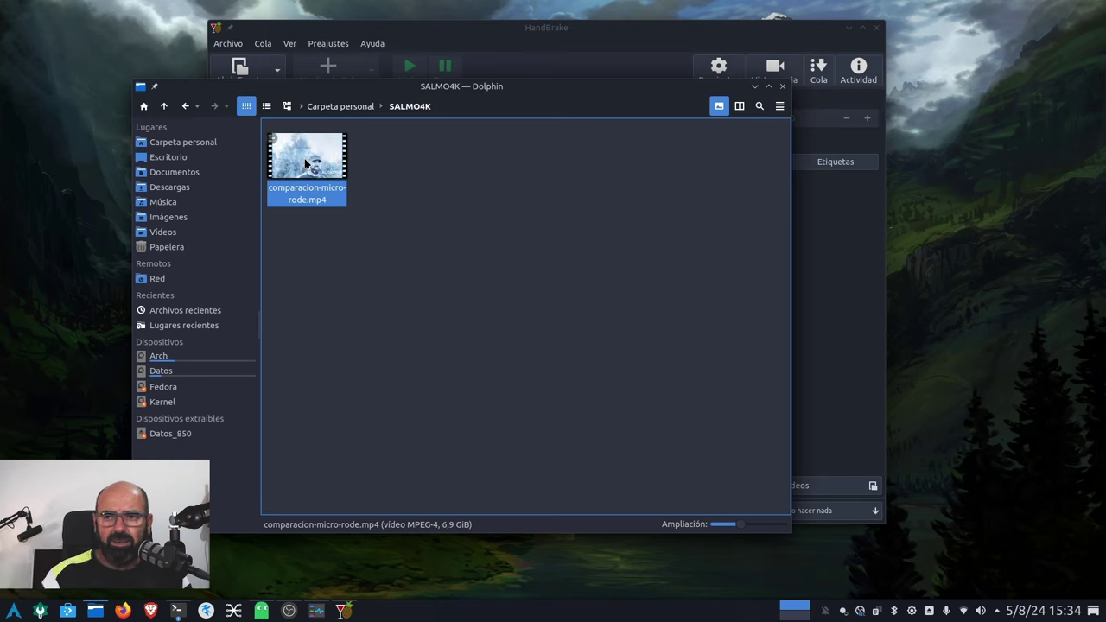
left_click(335, 275)
left_click(339, 164)
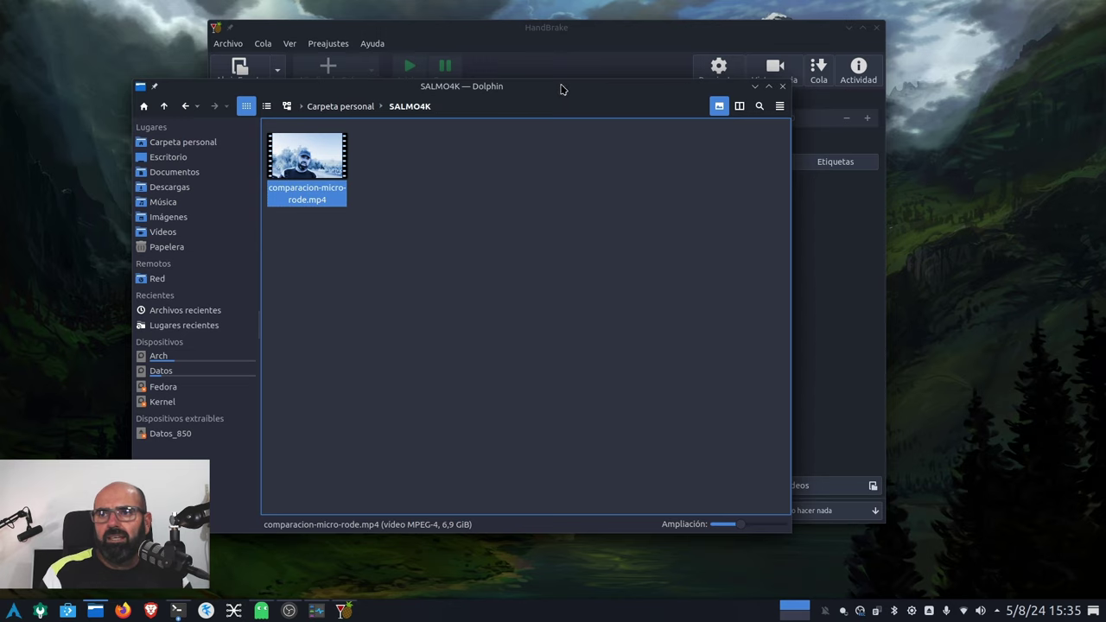
left_click_drag(544, 93, 959, 365)
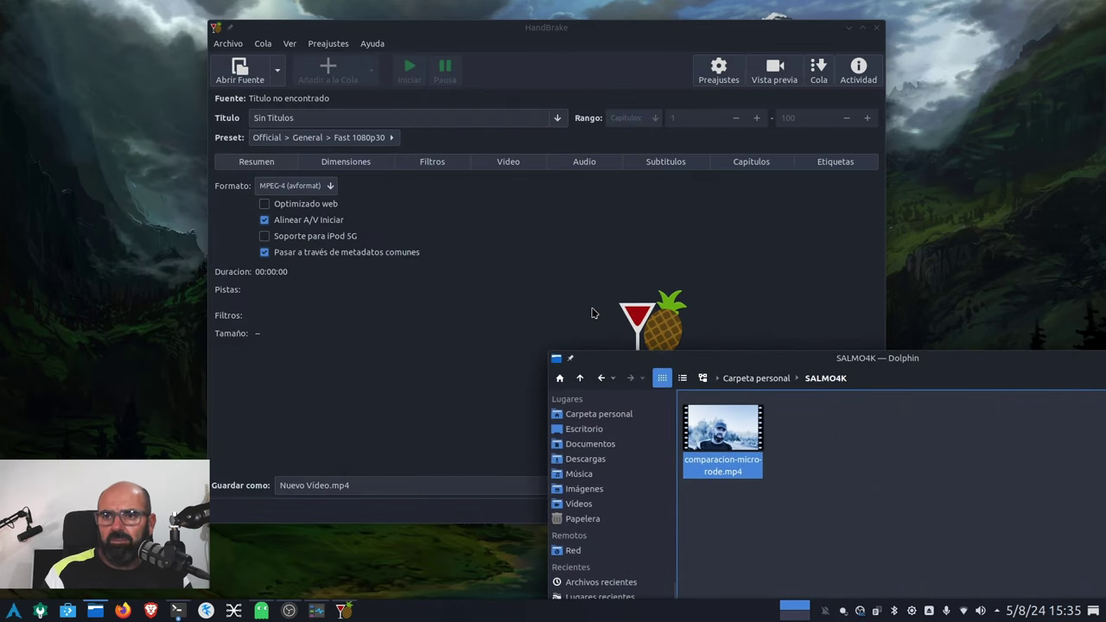
left_click_drag(490, 28, 423, 22)
left_click(871, 420)
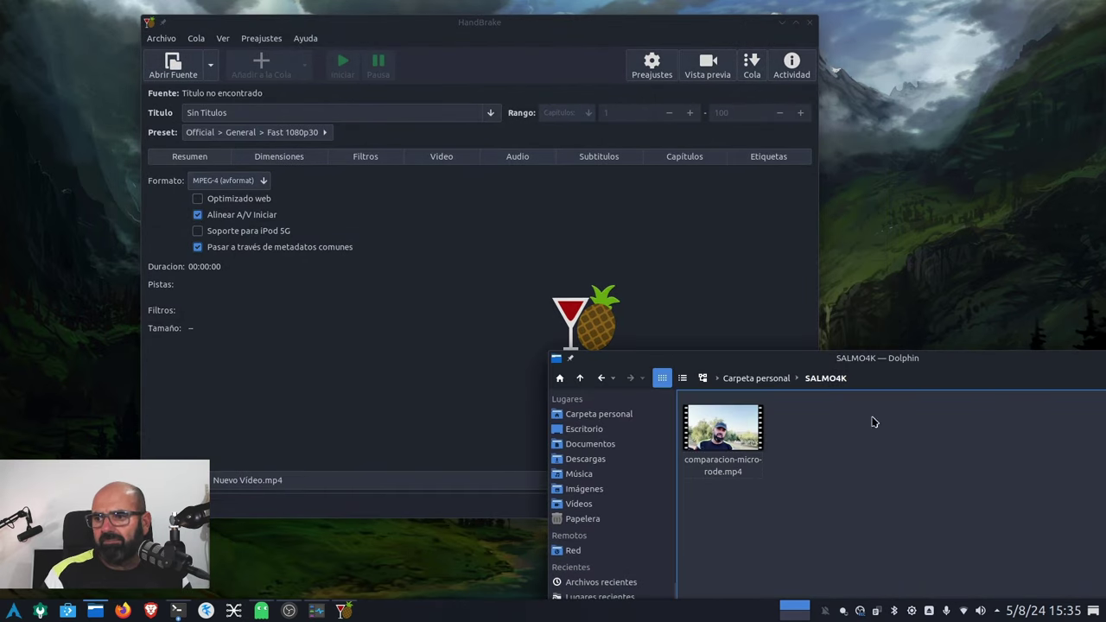
Step: Load comparacion-micro-rode.mp4 from Dolphin into HandBrake as the source, minimize Dolphin, and reposition HandBrake toward the middle of the desktop
left_click_drag(744, 433, 521, 299)
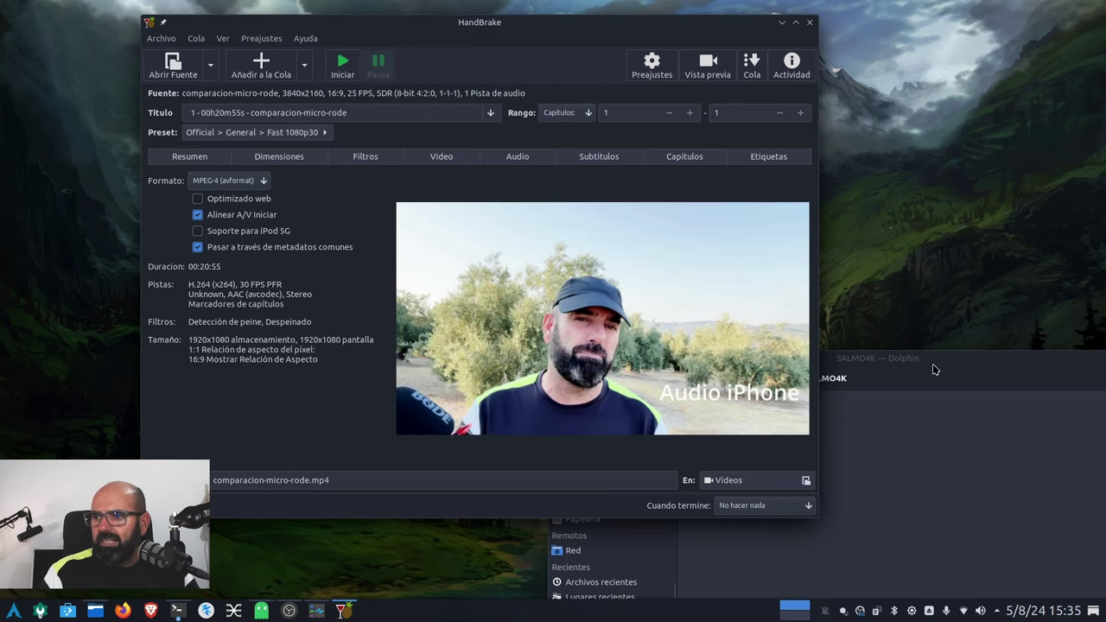
left_click_drag(933, 368, 621, 329)
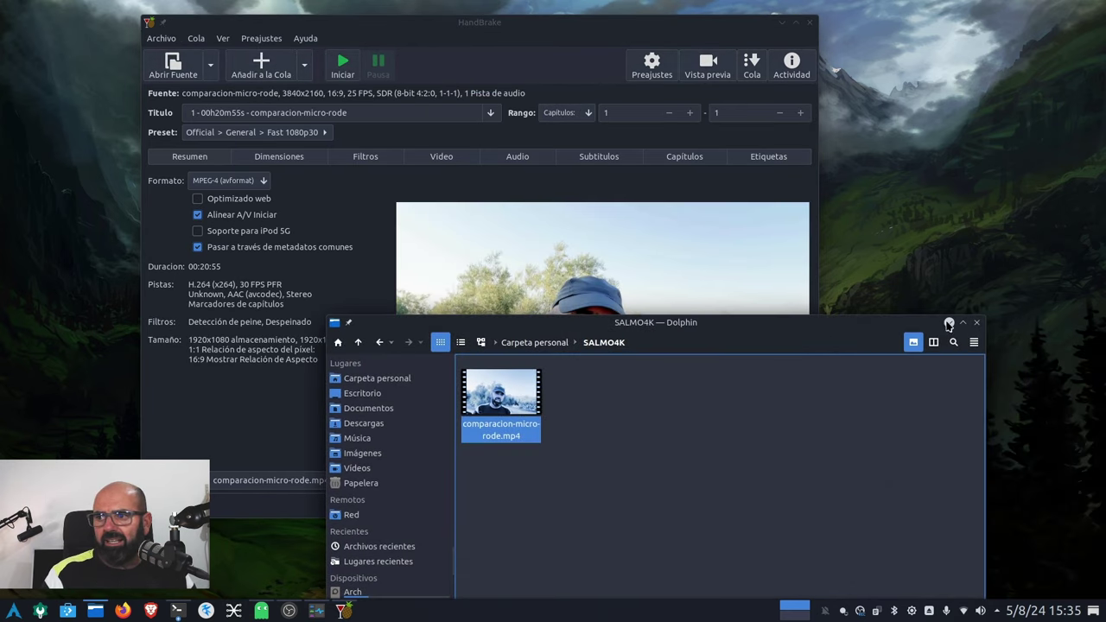
left_click(948, 328)
left_click_drag(487, 35, 606, 46)
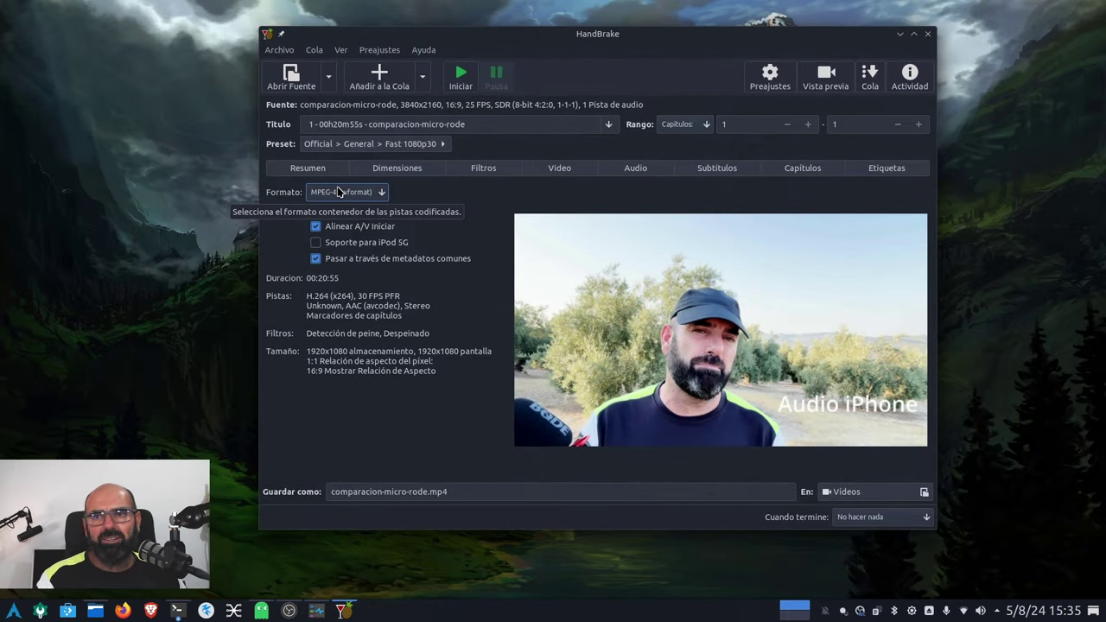
Step: Apply the official hardware preset H.265 QSV 1080p to the loaded video
left_click(438, 147)
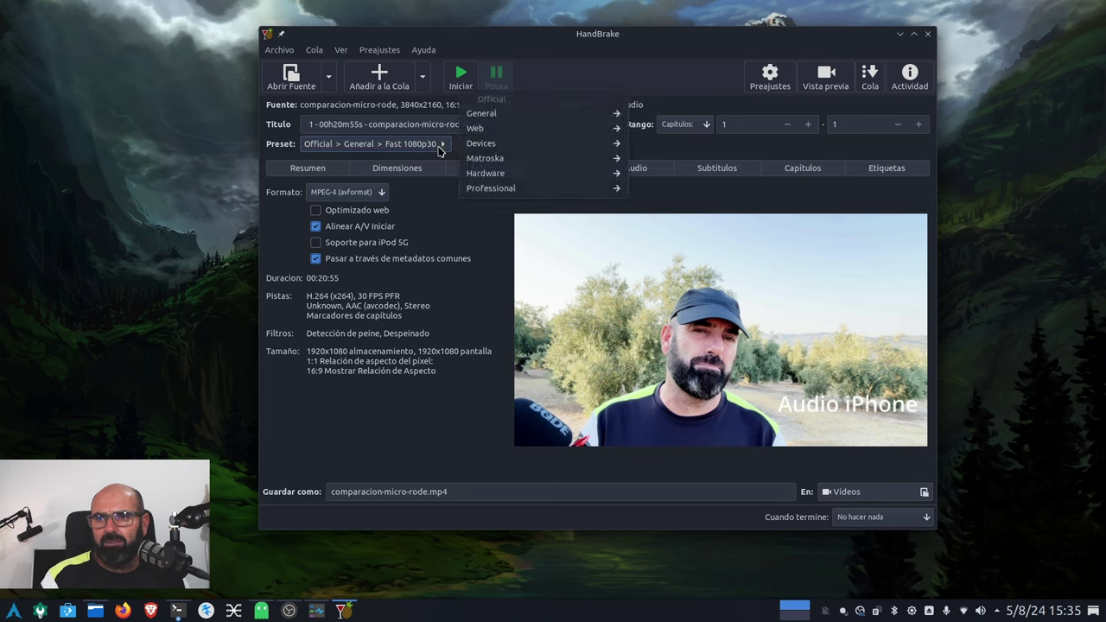
left_click(501, 175)
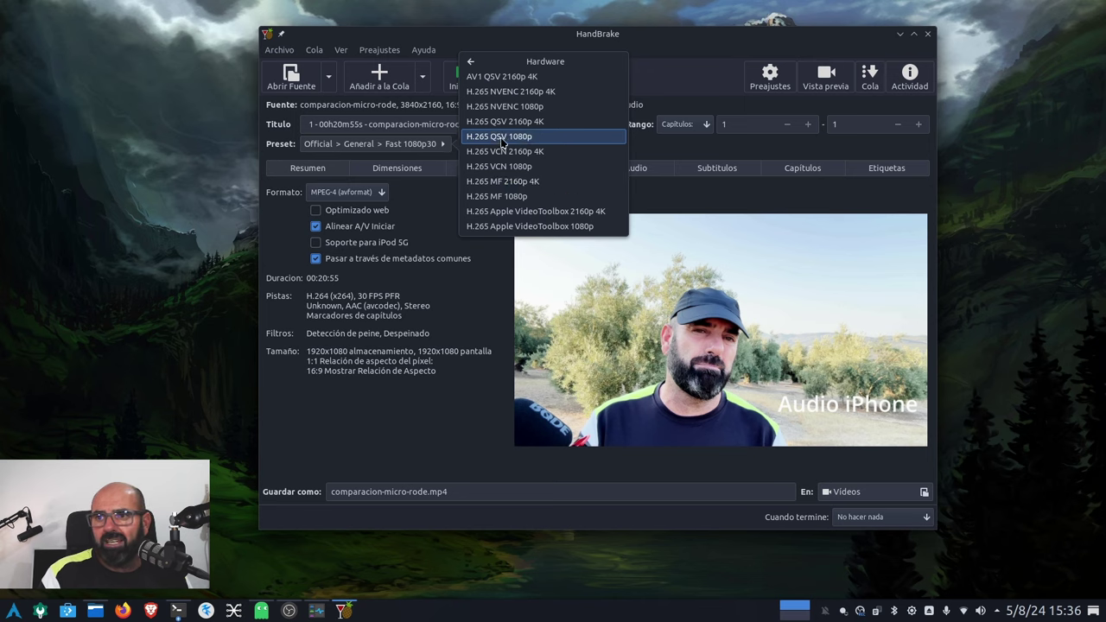
left_click(501, 137)
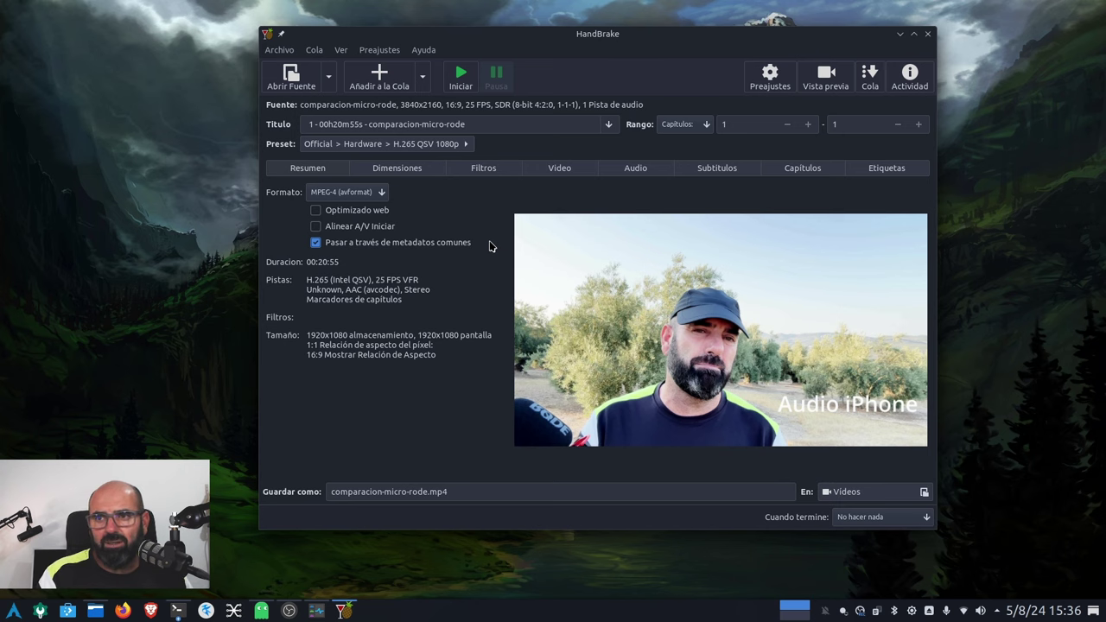
Step: Review the preset's video encoder settings, reposition the HandBrake window, and return to the conversion summary
left_click(559, 170)
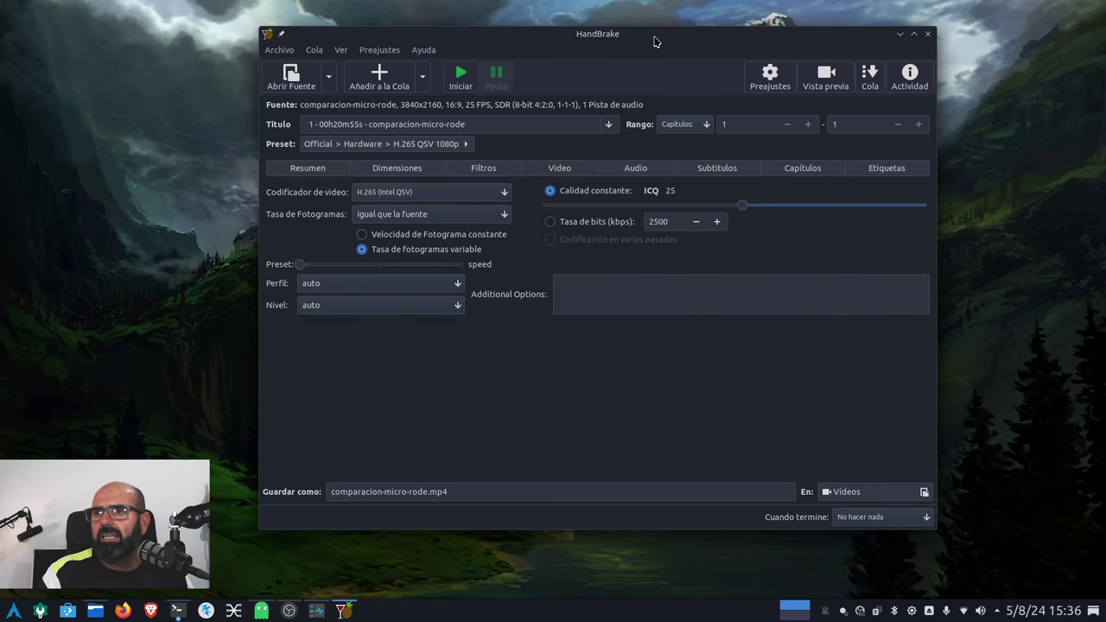
left_click_drag(620, 51, 754, 62)
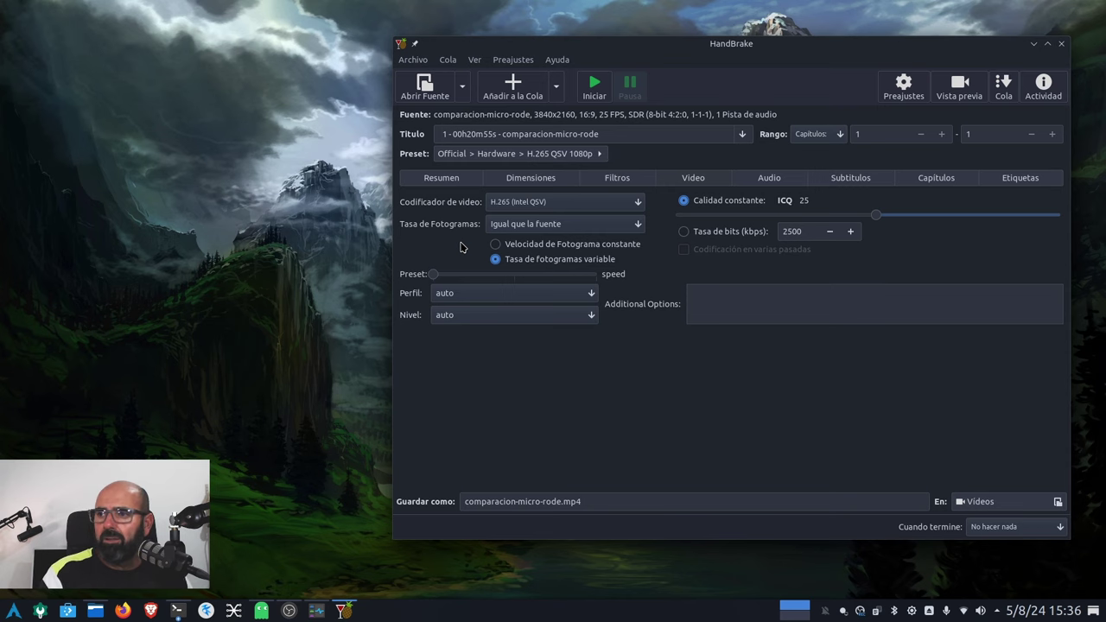
mouse_move(775, 50)
left_mouse_down()
mouse_move(716, 29)
mouse_move(758, 60)
left_mouse_up()
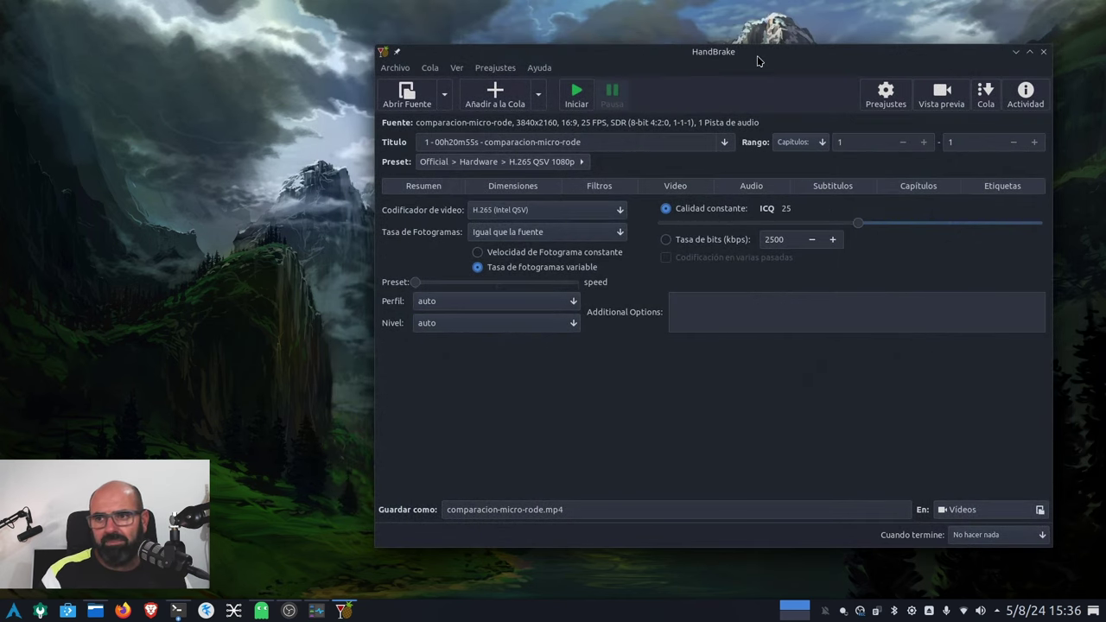
left_click(429, 187)
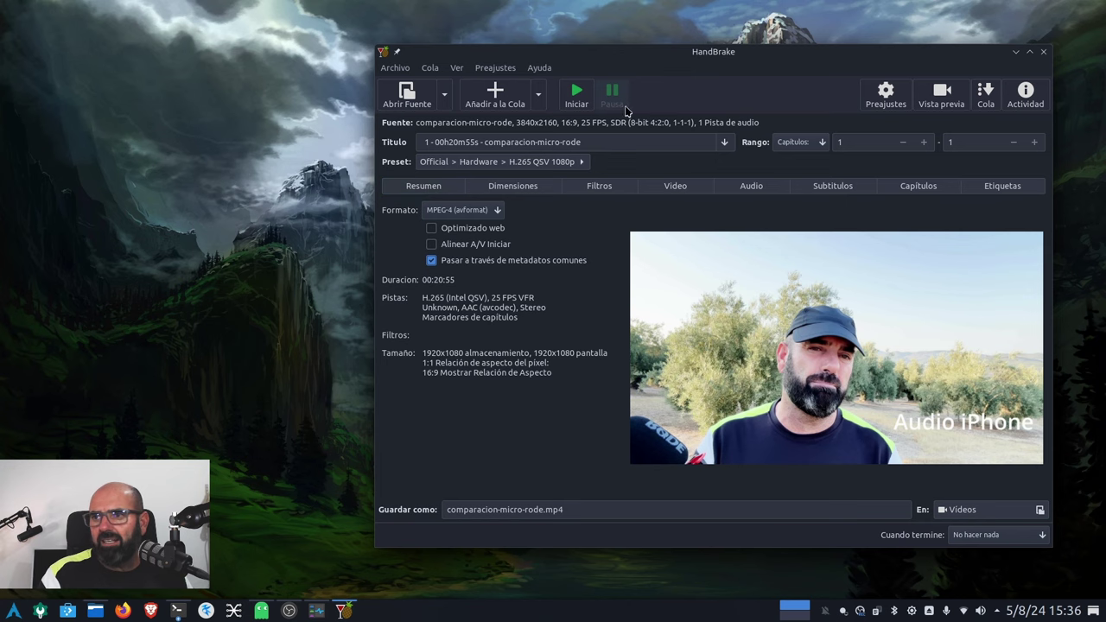
Step: Start encoding comparacion-micro-rode.mp4 with the current settings and adjust the HandBrake window's position on the desktop
left_click_drag(711, 52, 666, 44)
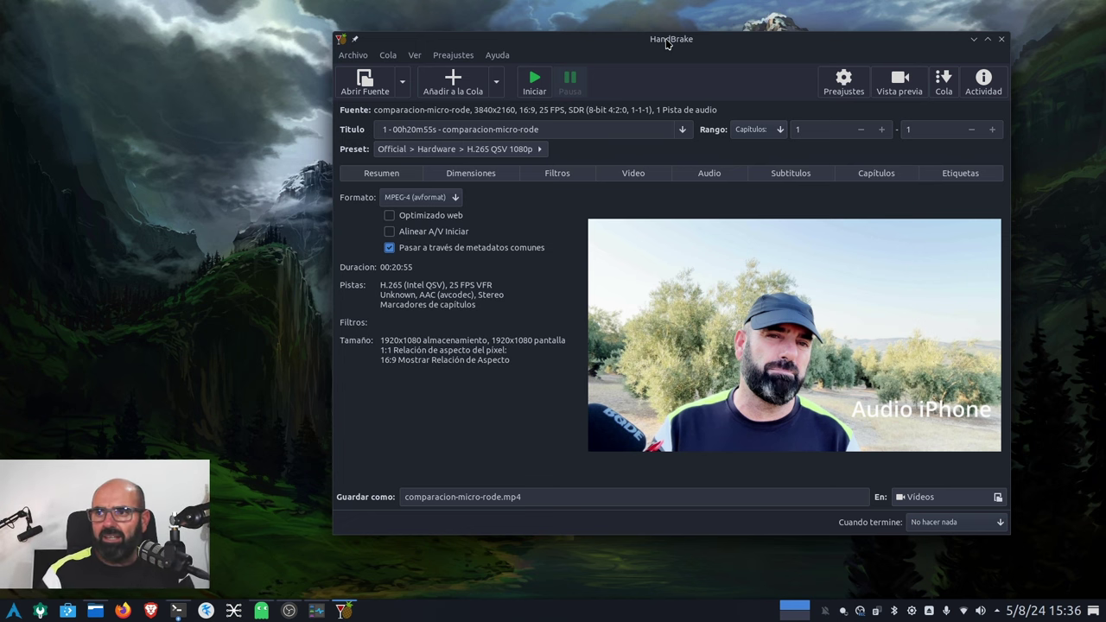
left_click_drag(666, 43, 637, 40)
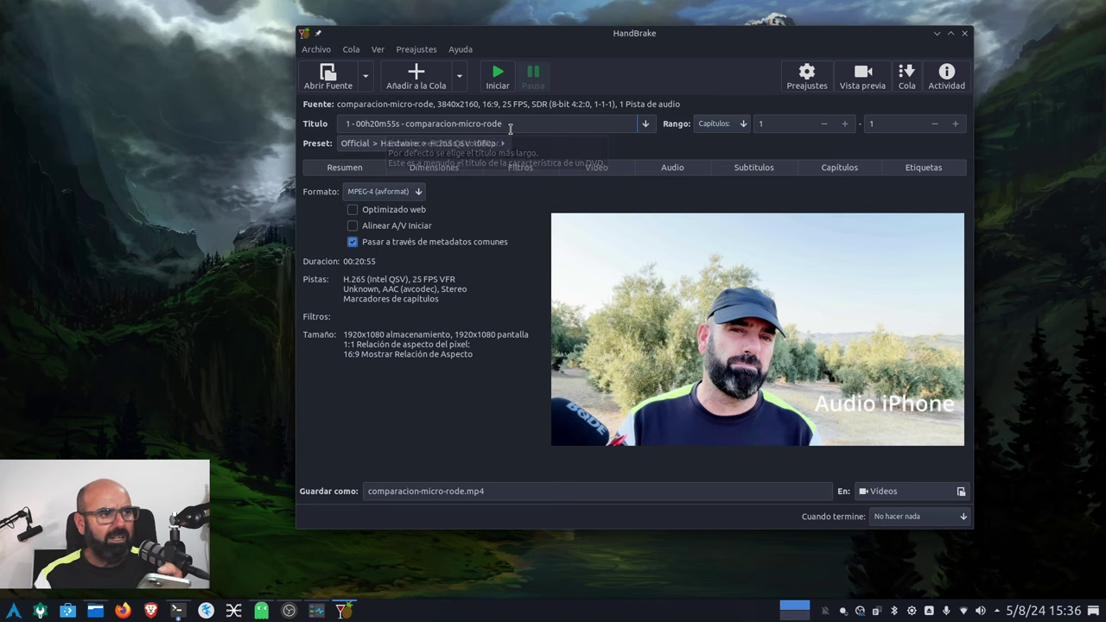
left_click(498, 81)
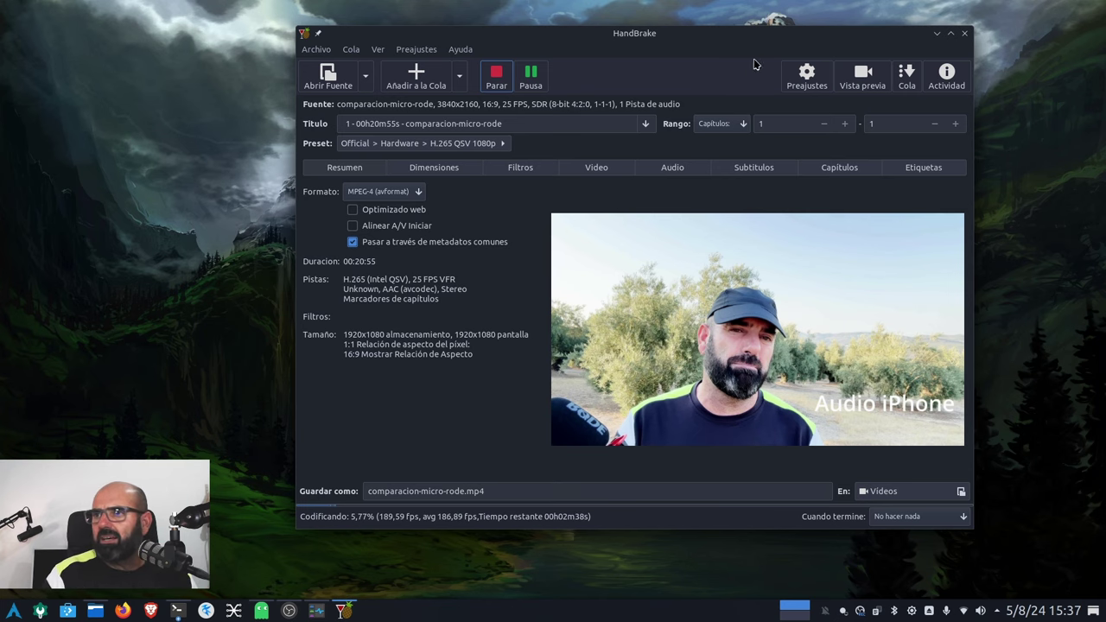
left_click_drag(755, 40, 802, 36)
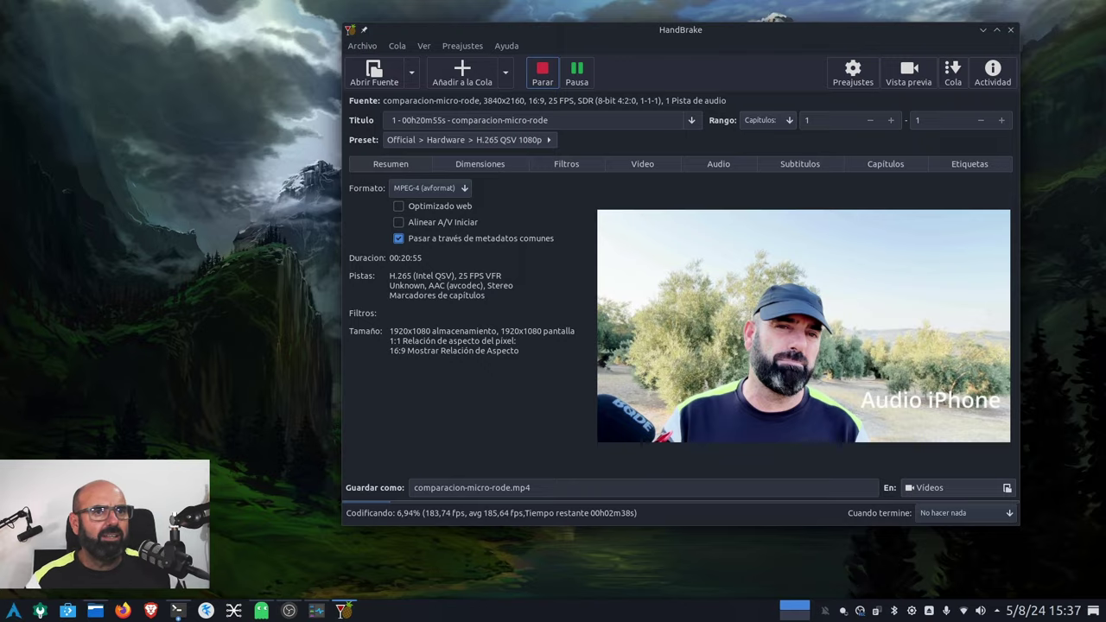
Step: Switch to the Konsole window running htop, shrink it, and move it fully into view on the desktop
key("alt+Tab")
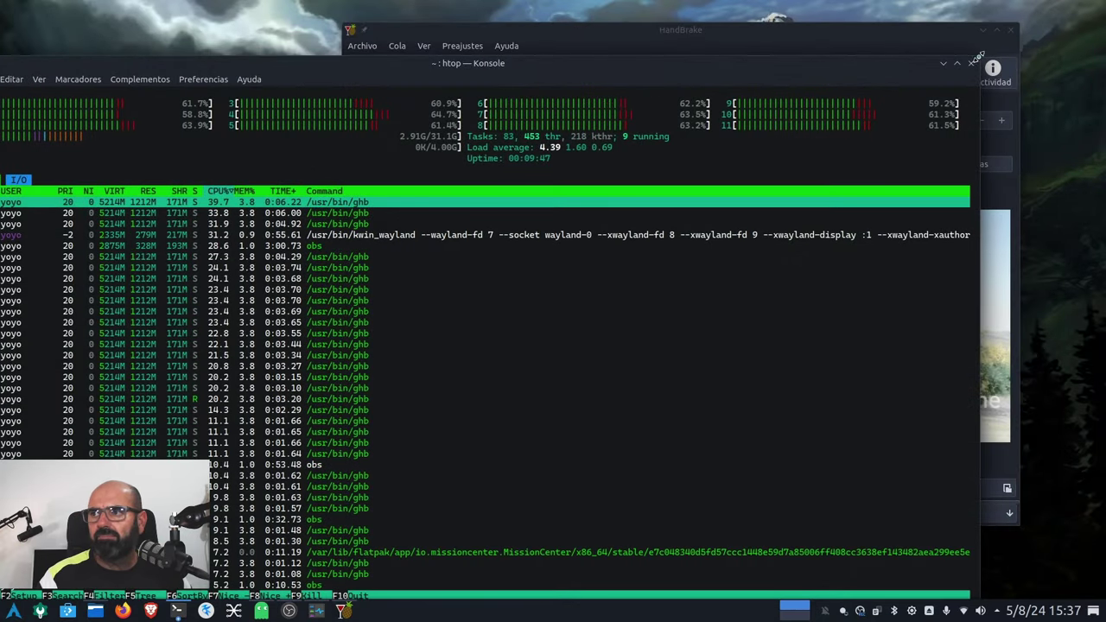
left_click_drag(976, 59, 704, 256)
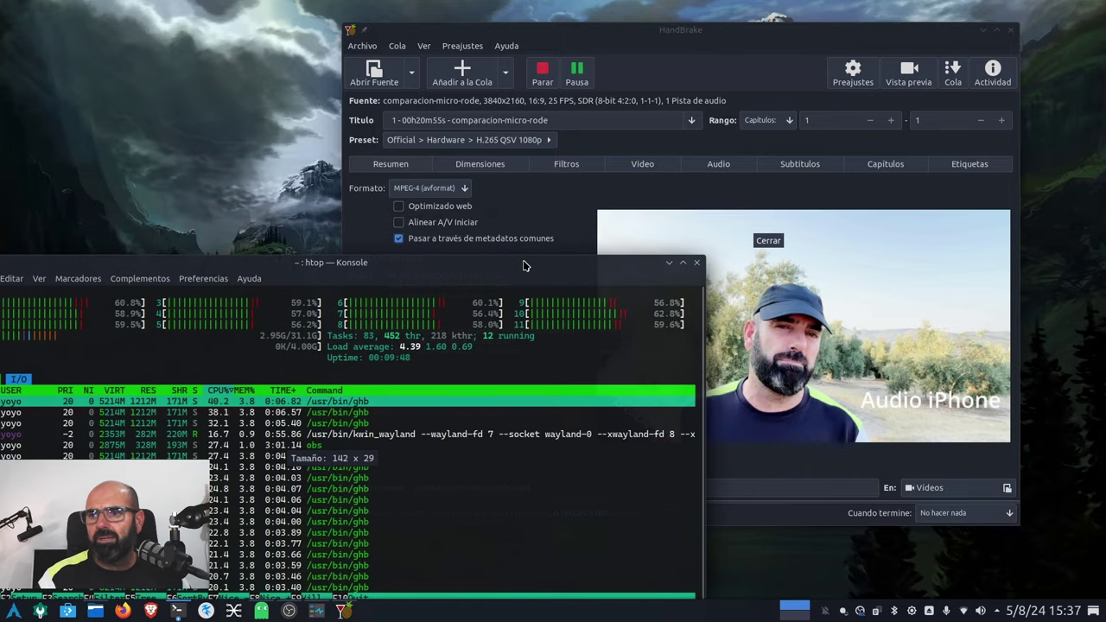
left_click_drag(523, 265, 610, 84)
Step: Shrink the HandBrake window and arrange it with Konsole so both the htop core loads and the encoding progress can be read
left_click(773, 41)
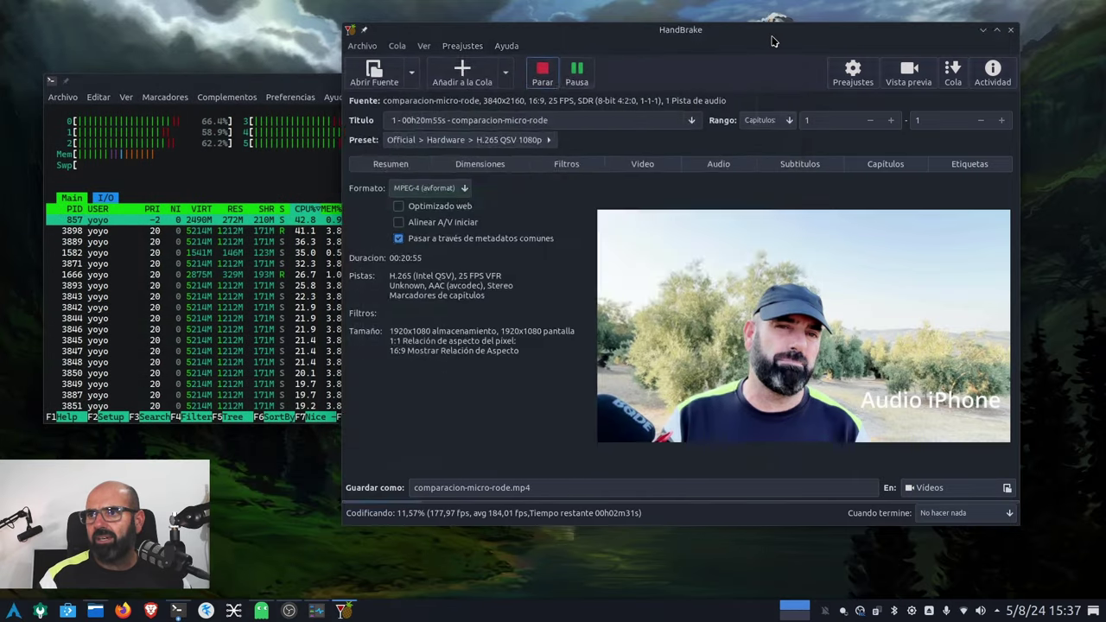
left_click_drag(773, 41, 776, 90)
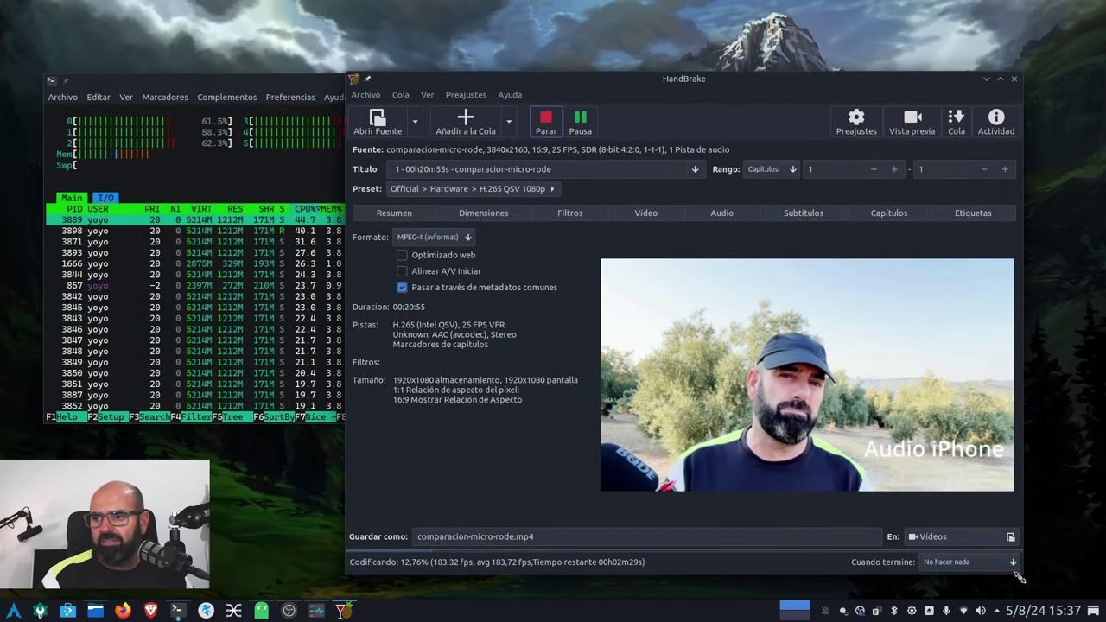
left_click_drag(1019, 578, 965, 512)
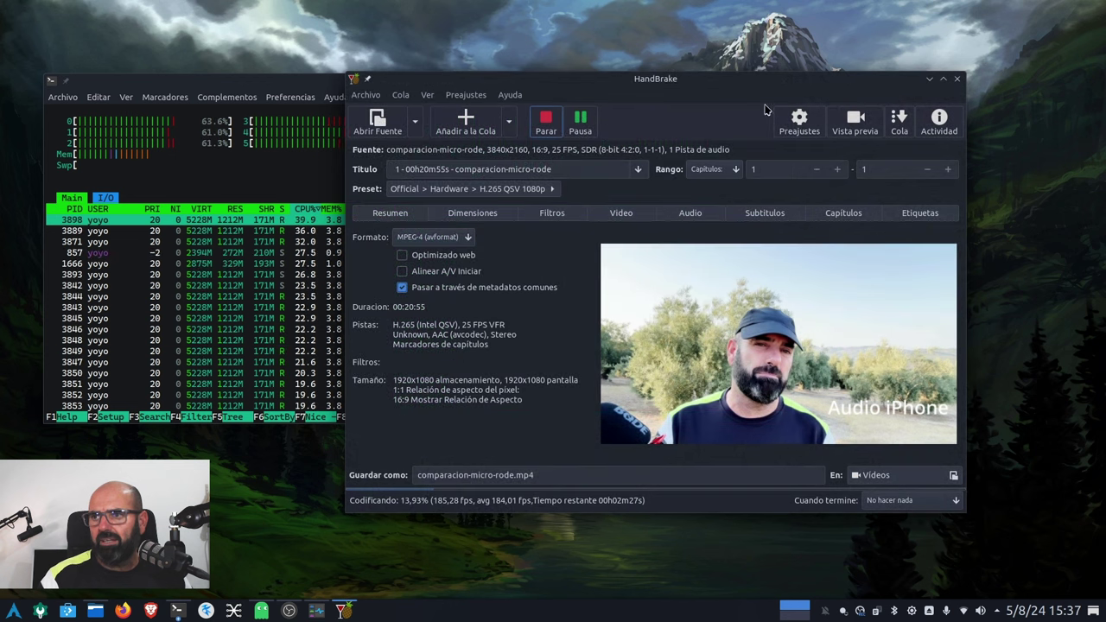
left_click_drag(692, 79, 803, 164)
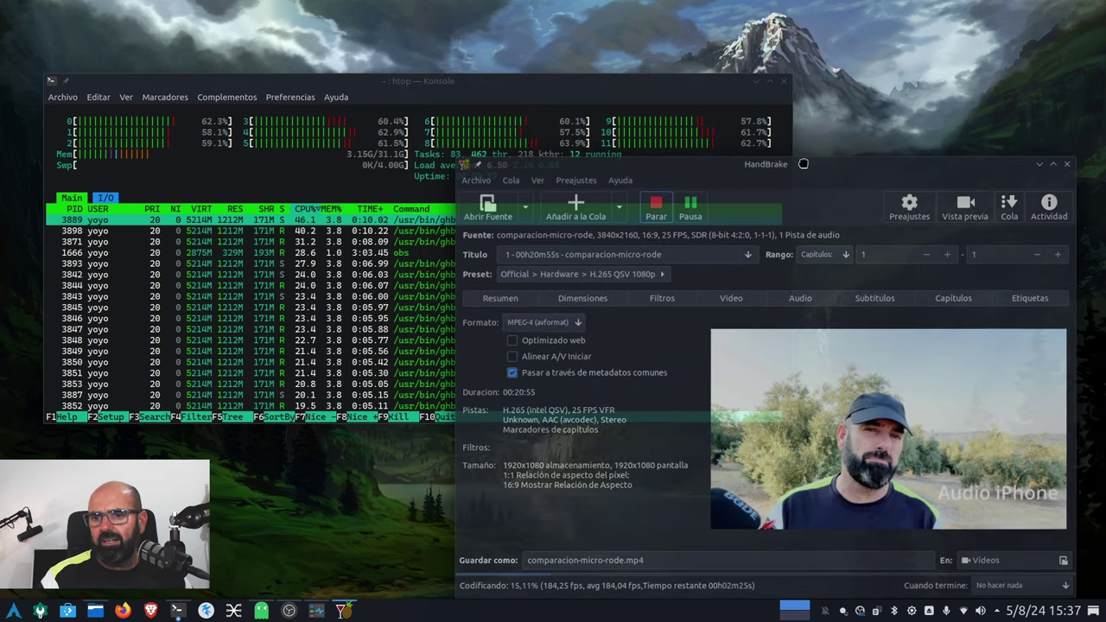
left_click_drag(504, 81, 534, 31)
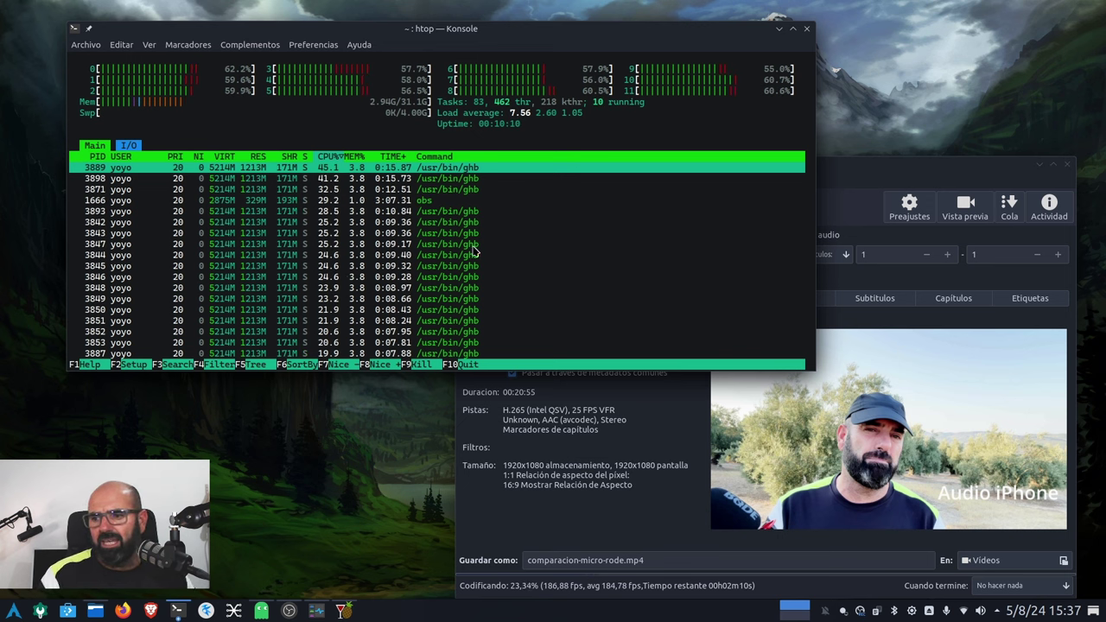
left_click(856, 174)
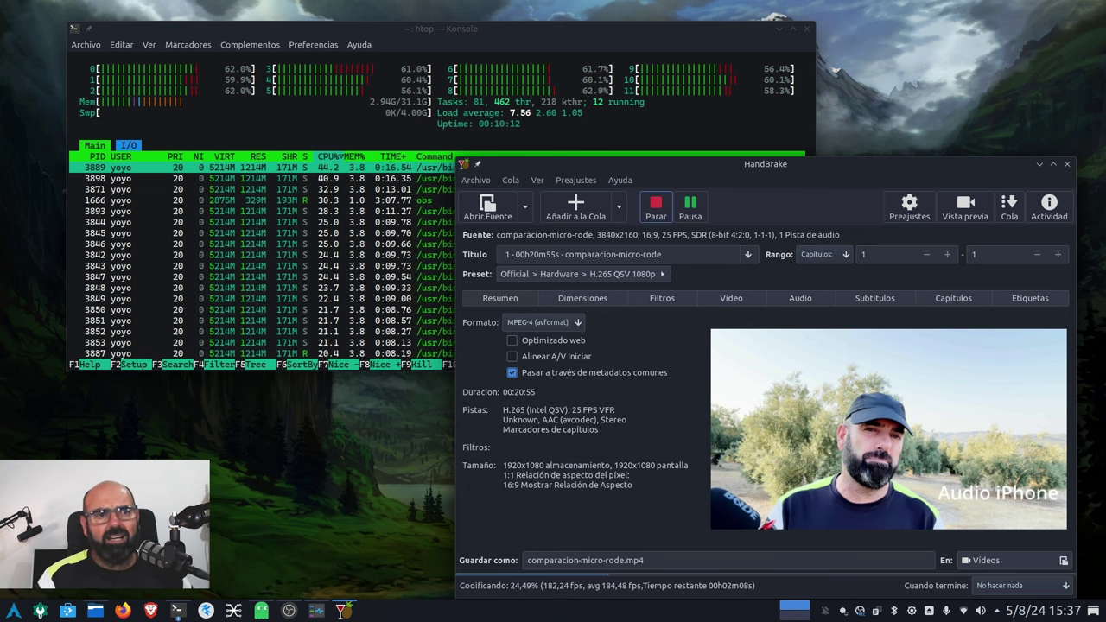
Step: Bring up the system monitor, examine the Arc A770 video encode/decode load and the CPU core usage, and dismiss the monitor
key("ctrl+Escape")
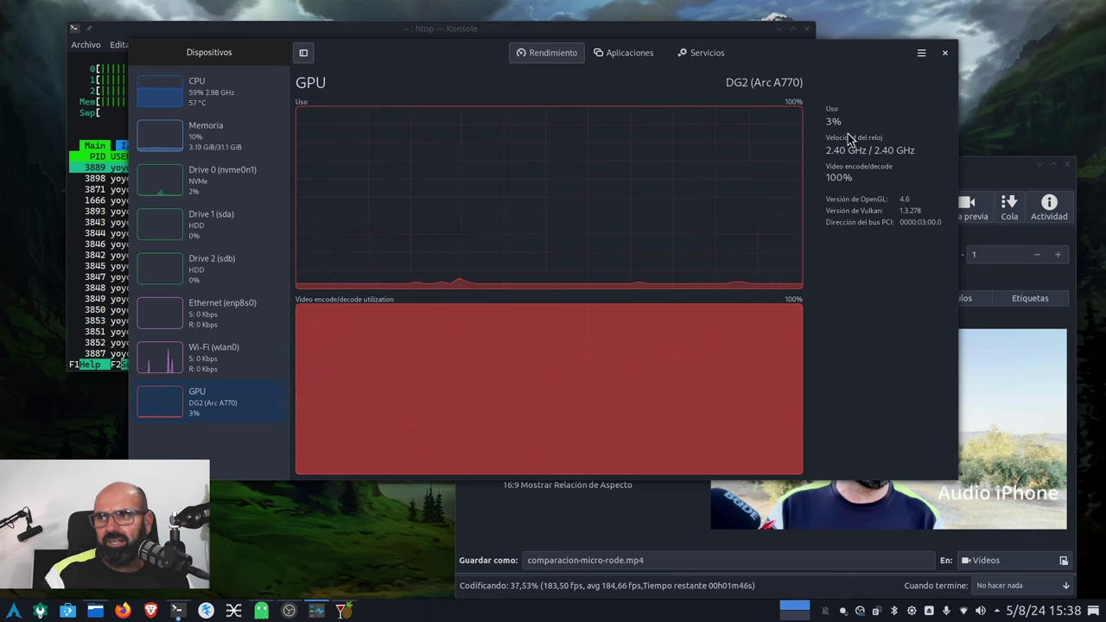
left_click(227, 404)
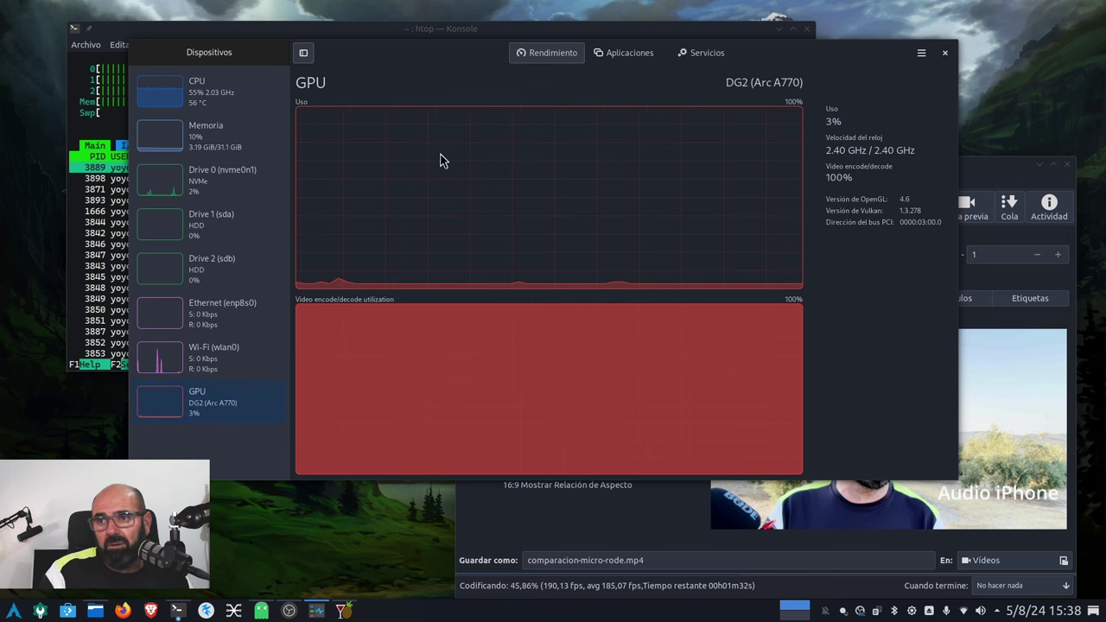
left_click_drag(424, 48, 411, 34)
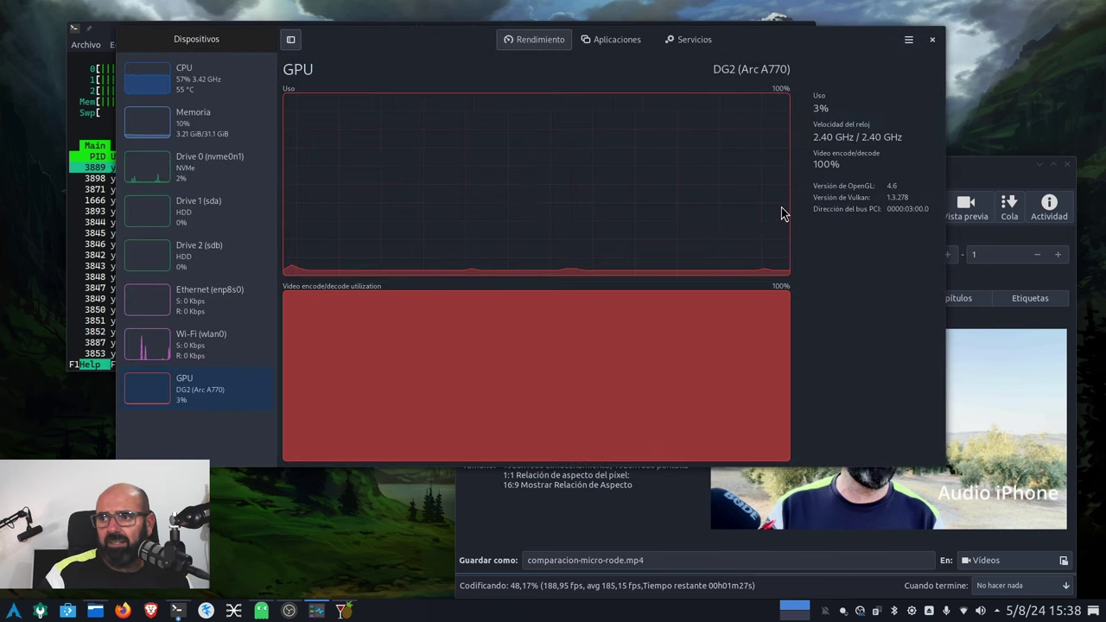
left_click(197, 411)
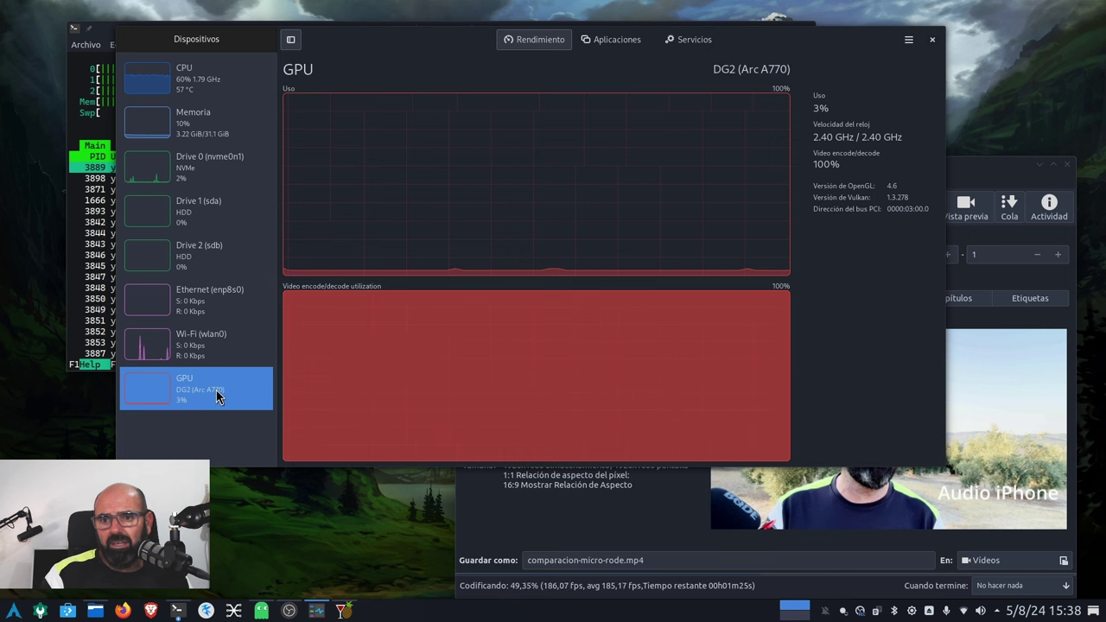
left_click(229, 91)
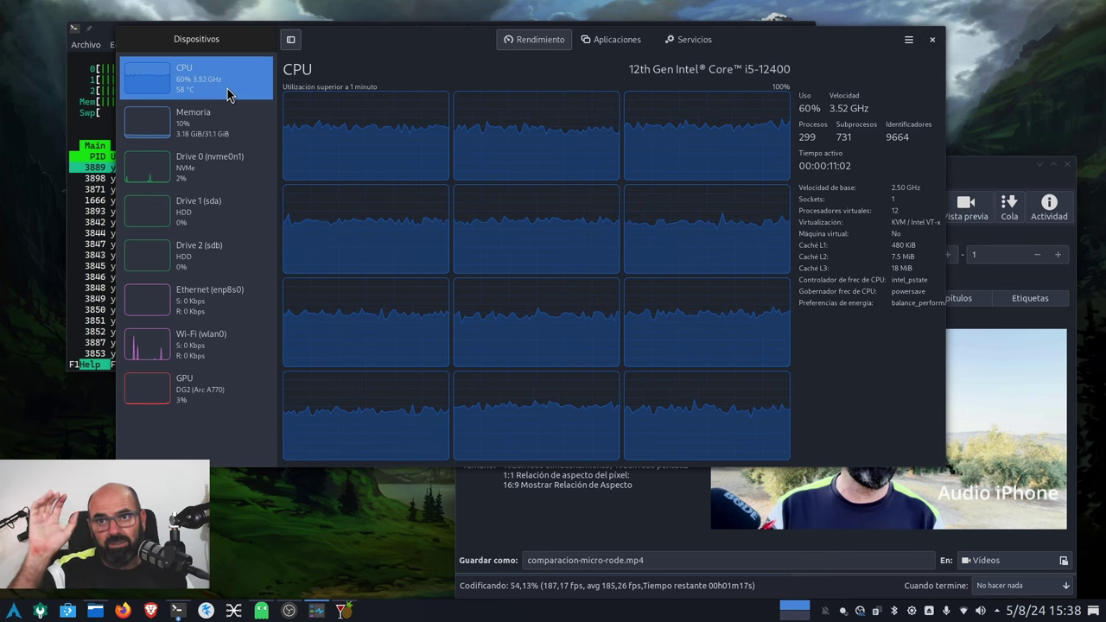
key("ctrl+q")
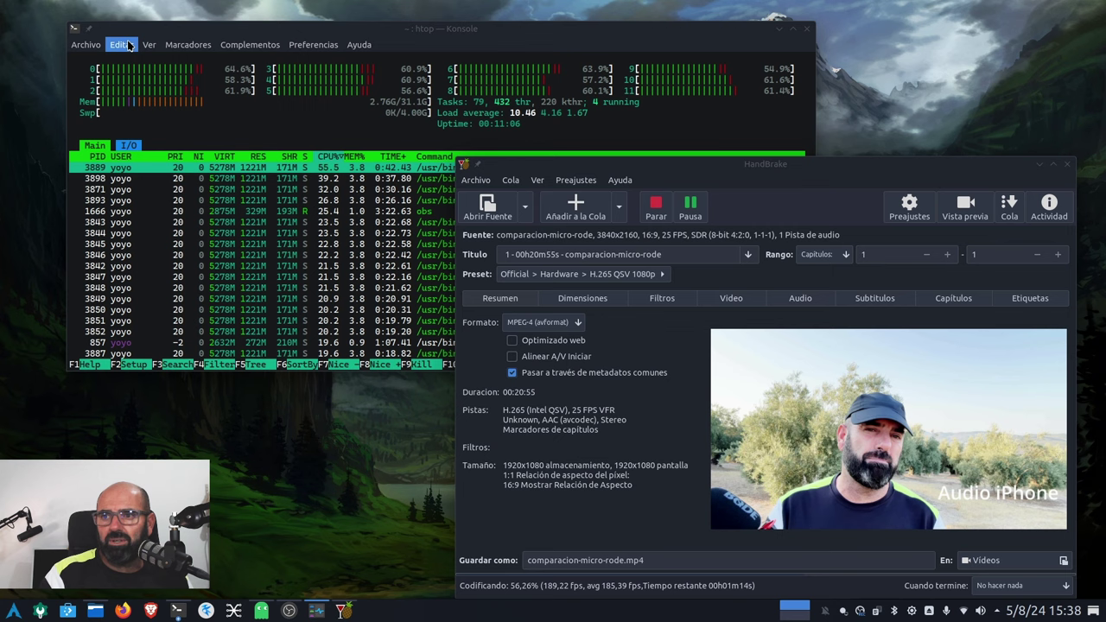
Step: Compare the htop process list with HandBrake's encoding progress and quit htop
left_click(422, 39)
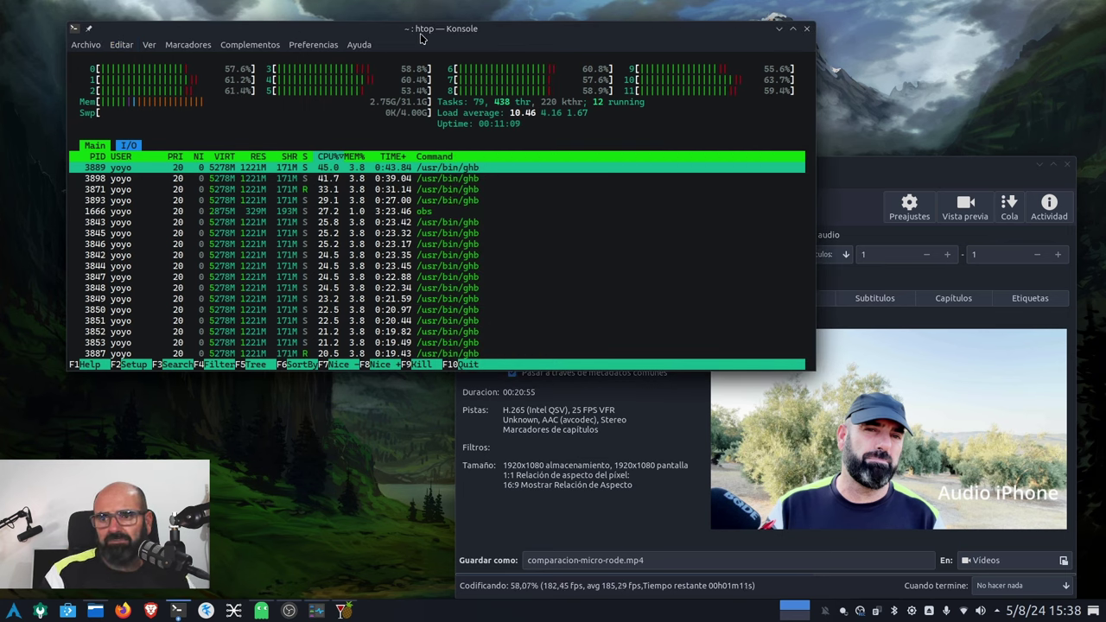
left_click(909, 170)
left_click(413, 42)
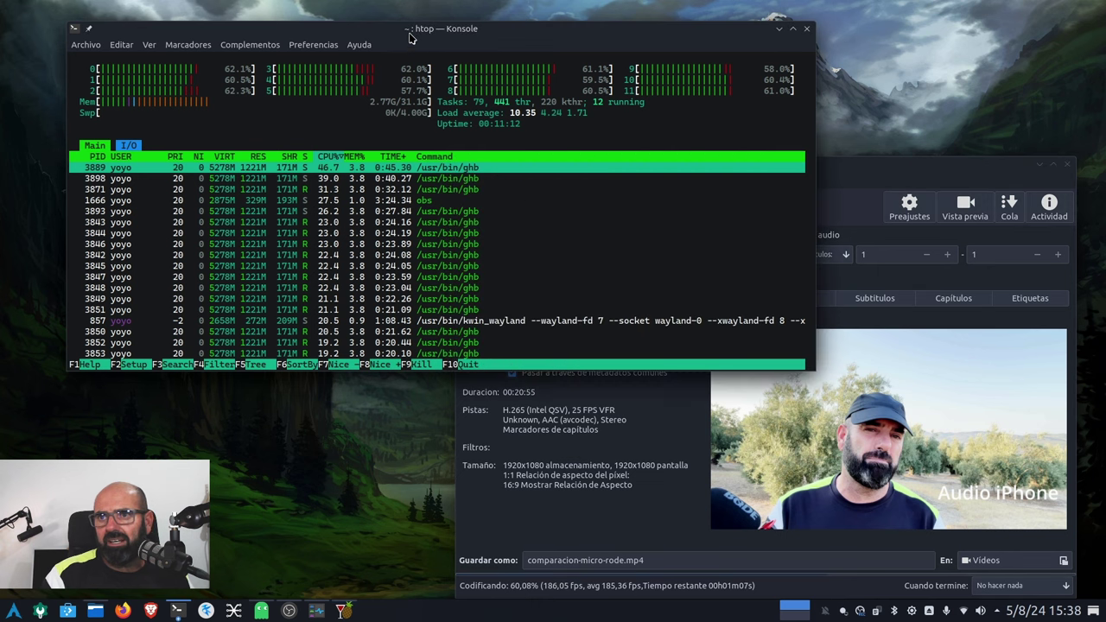
left_click(341, 245)
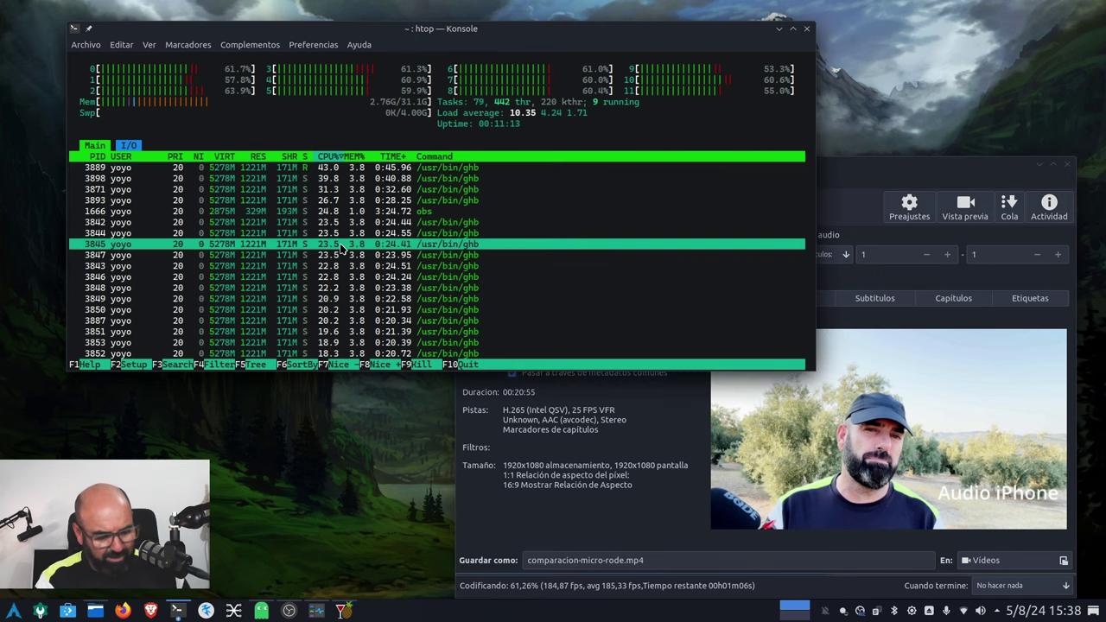
type("q")
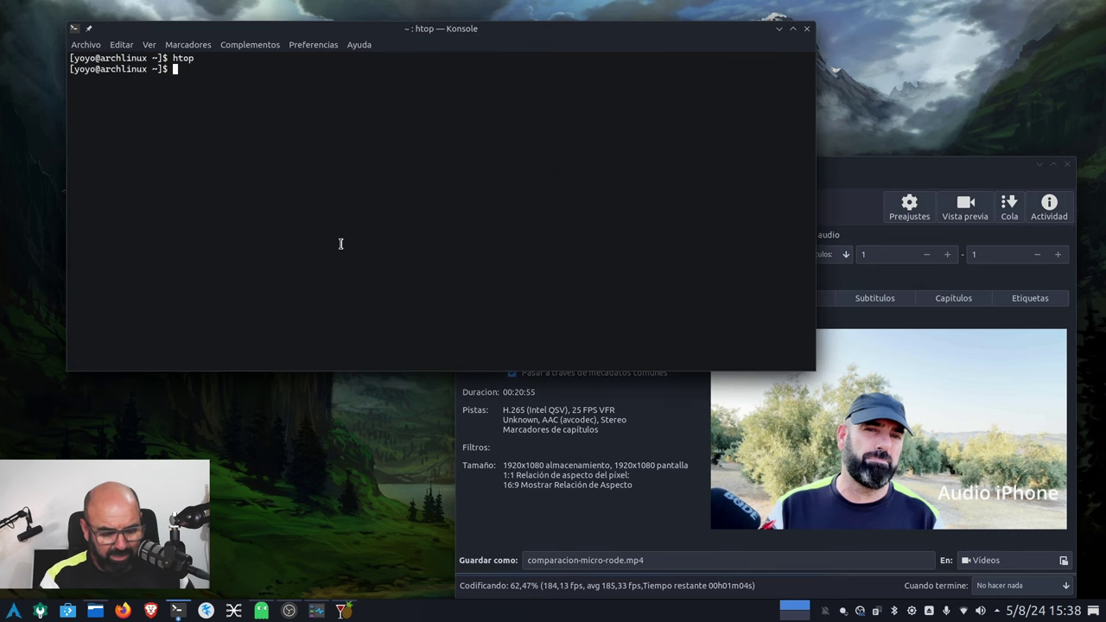
Step: Run btop in Konsole, enlarge the terminal window, and move it to the upper edge of the desktop
type("btop")
key("Return")
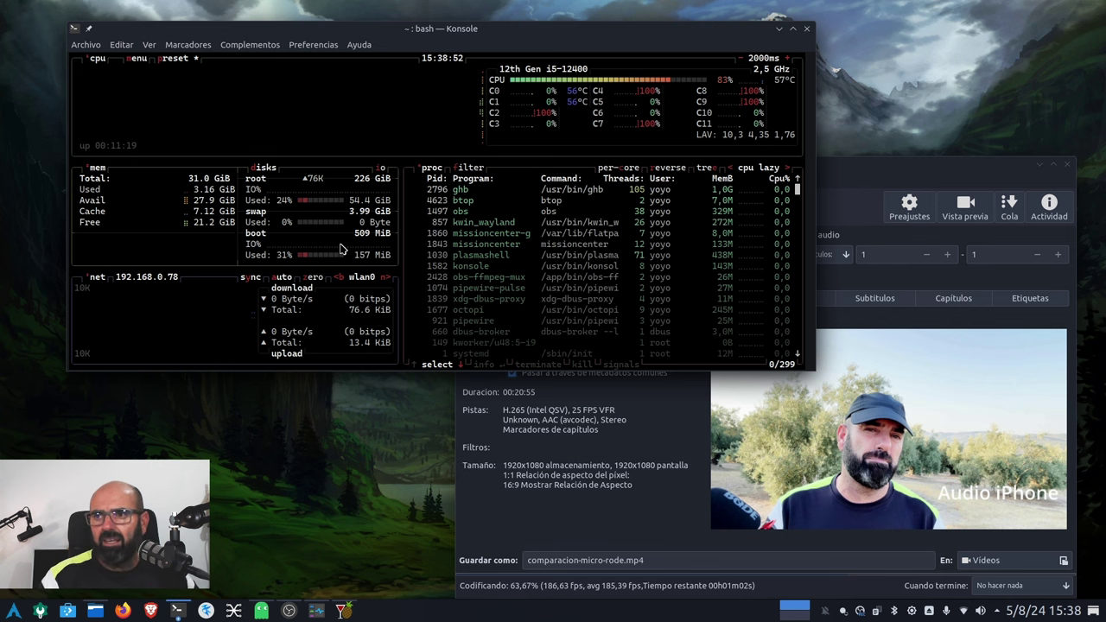
left_click_drag(812, 368, 923, 529)
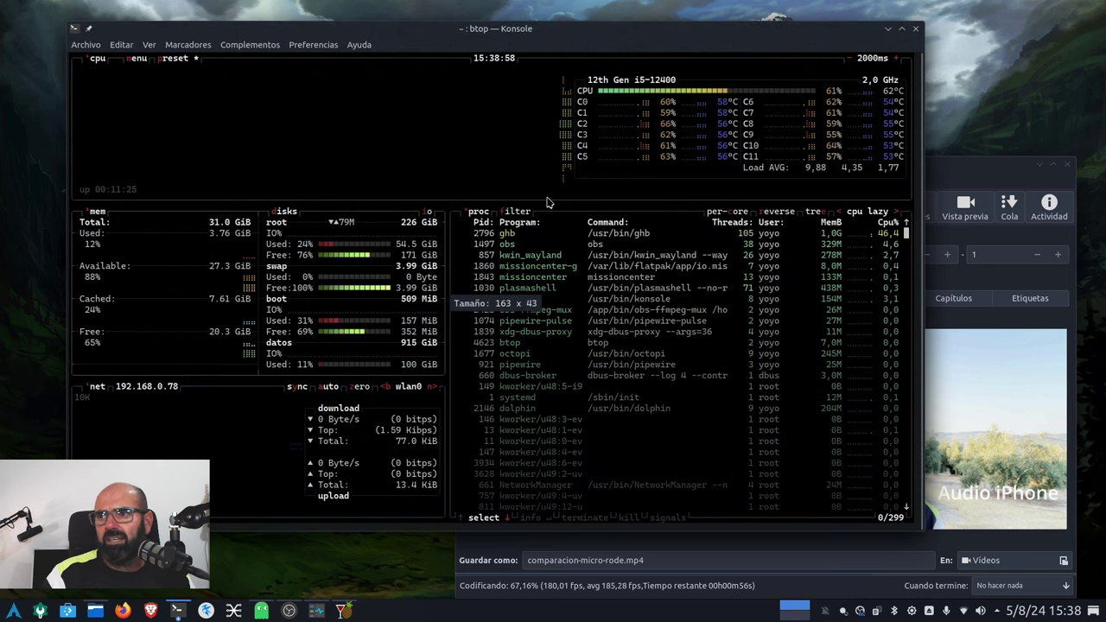
left_click_drag(570, 19, 685, 2)
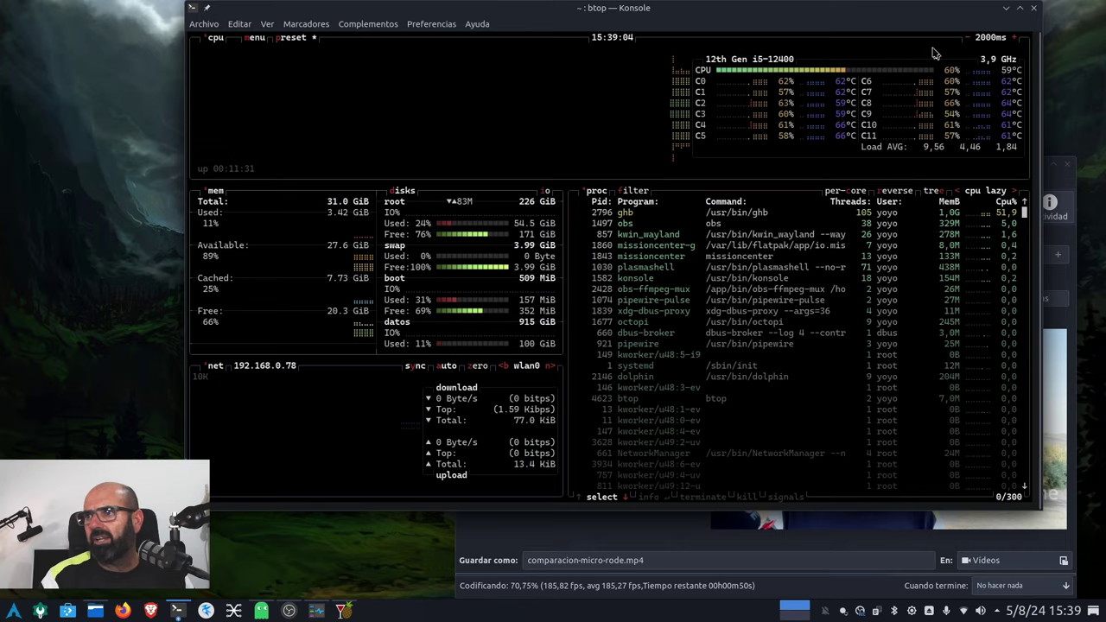
Step: Arrange the Konsole and HandBrake windows so btop's CPU core loads and the encoding progress can be read together
left_click_drag(911, 20, 845, 30)
left_click_drag(990, 161, 692, 117)
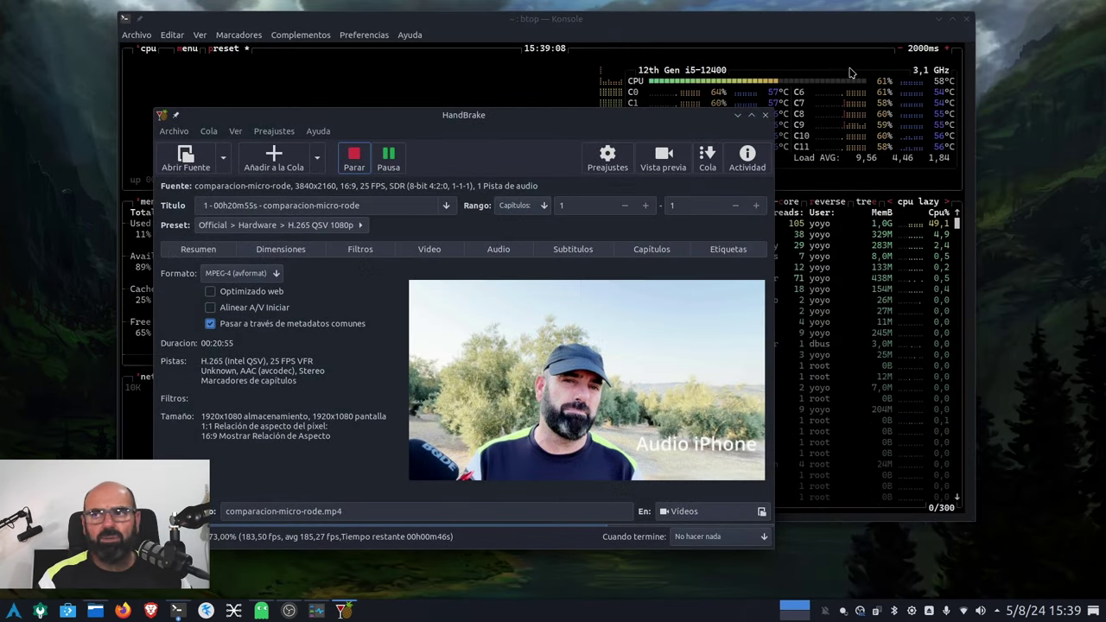
left_click_drag(844, 25, 1002, 36)
left_click(240, 111)
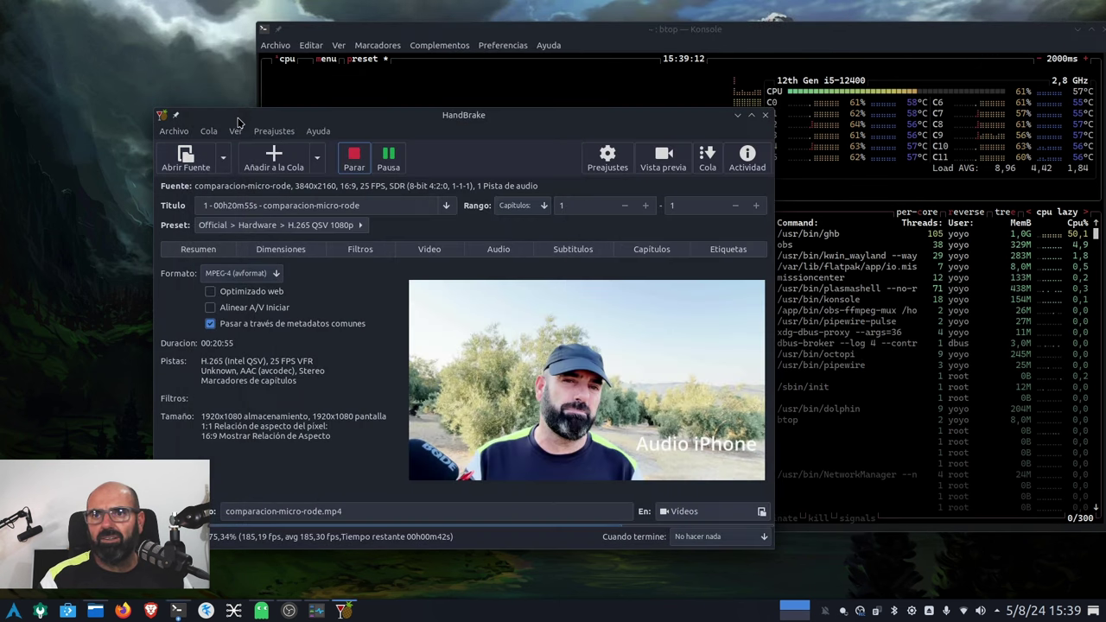
left_click_drag(274, 112, 236, 78)
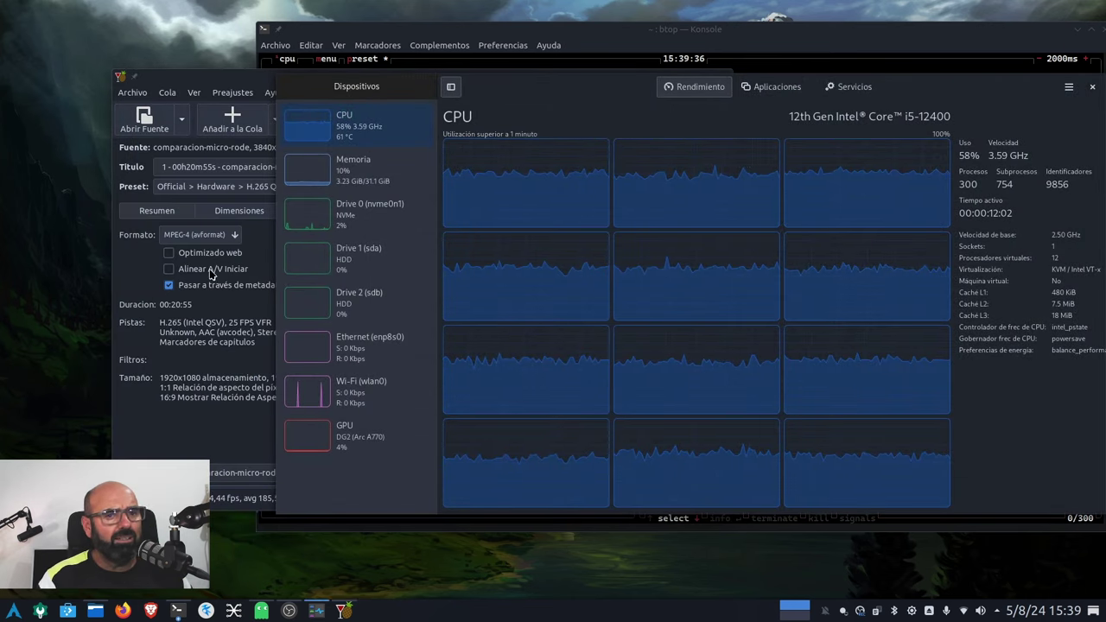
Step: Examine the Arc A770 encode/decode load in the system monitor and clear Konsole aside to follow HandBrake's encoding
left_click(401, 419)
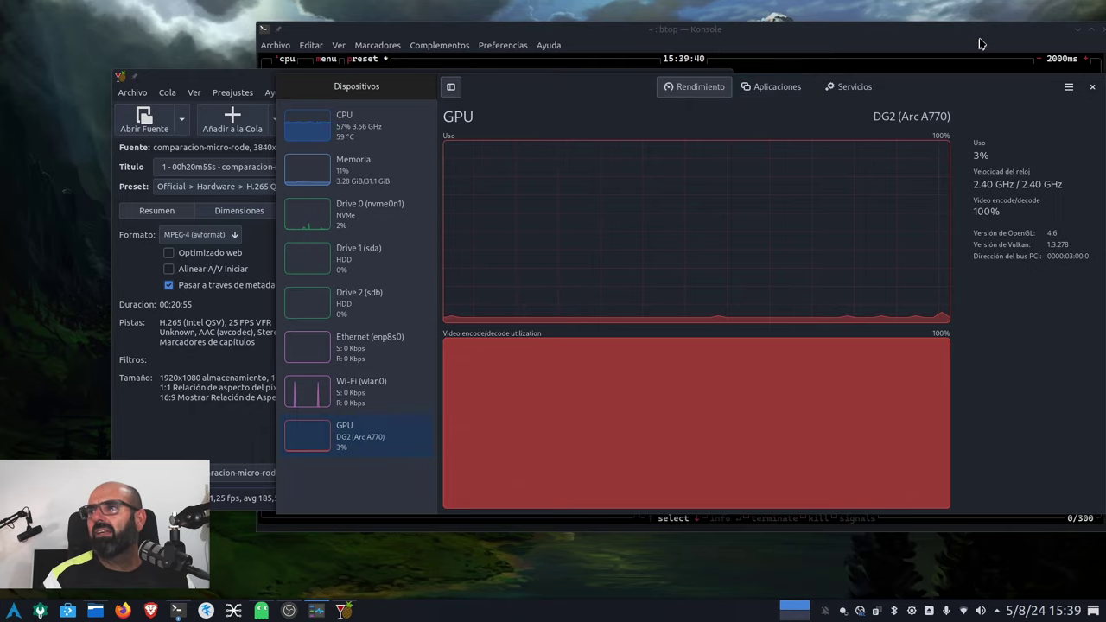
left_click_drag(989, 41, 0, 34)
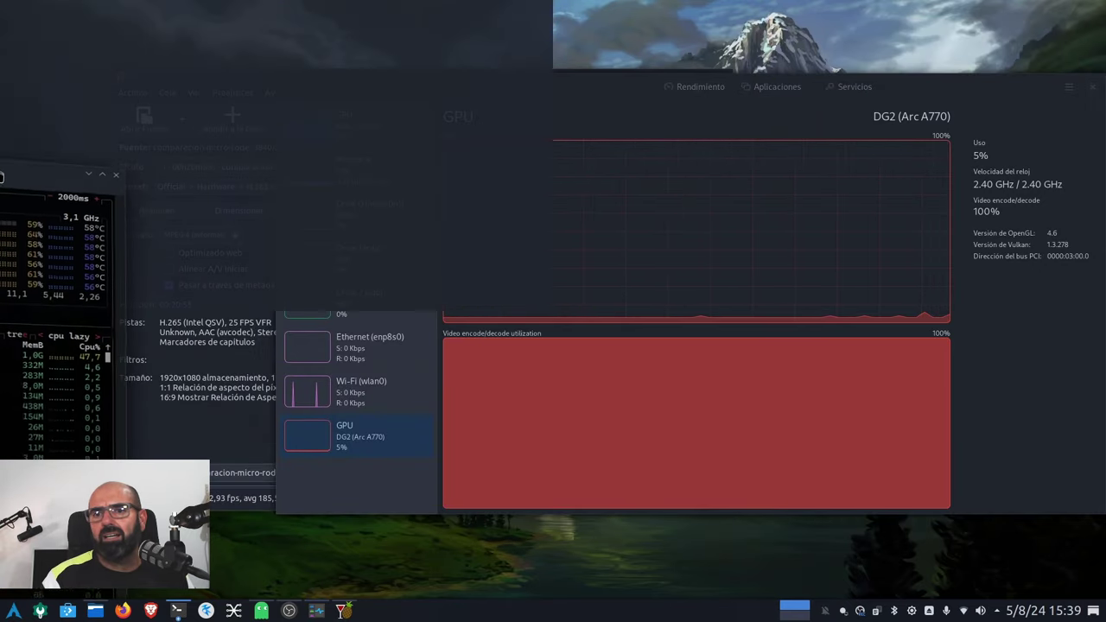
left_click(128, 418)
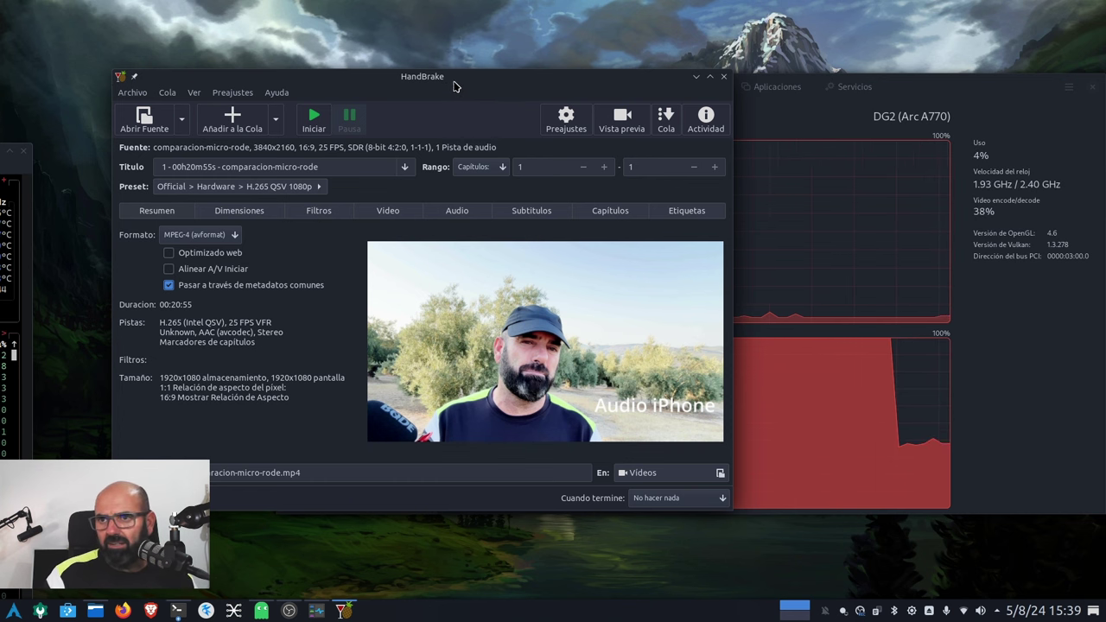
Step: Move the HandBrake window off the monitor to check the finished encoding, and close both HandBrake and the system monitor
left_click_drag(450, 81, 601, 47)
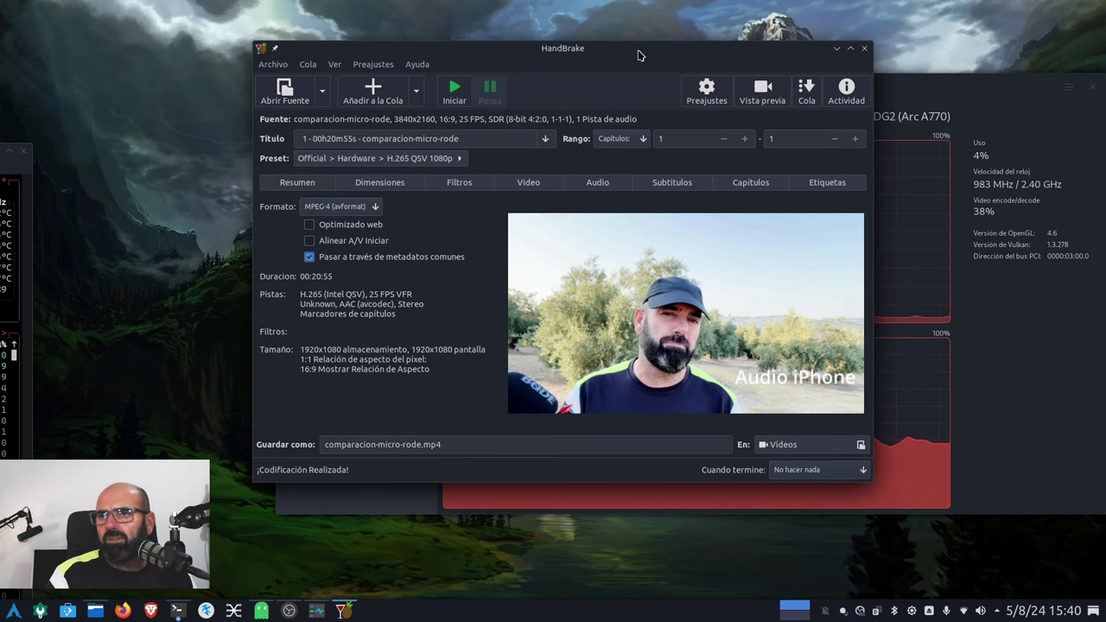
left_click_drag(811, 55, 438, 73)
left_click(770, 52)
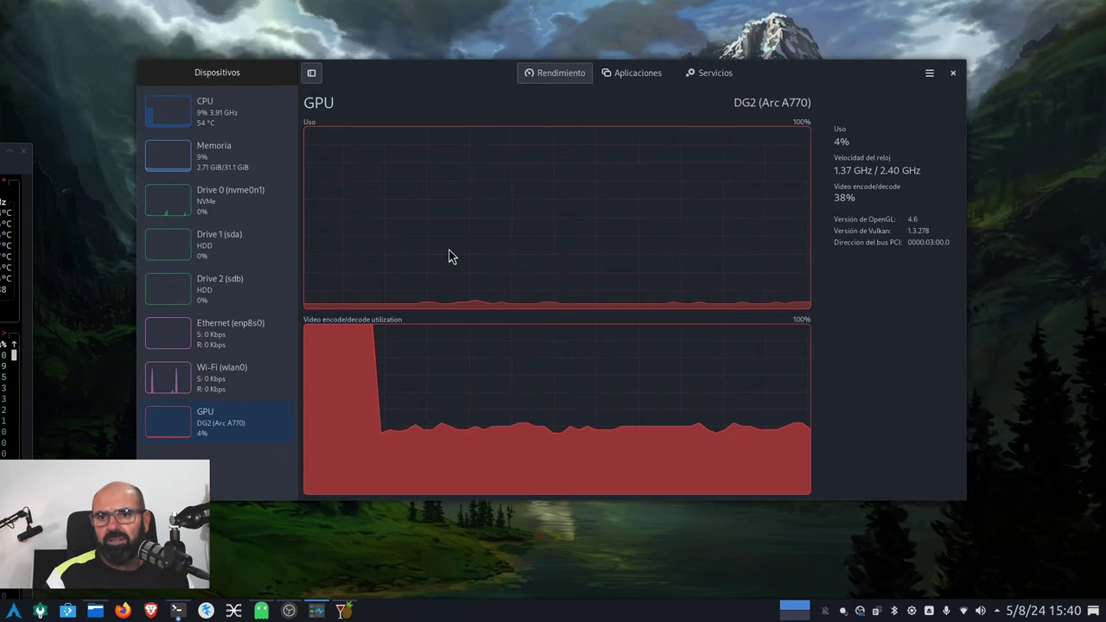
left_click(953, 73)
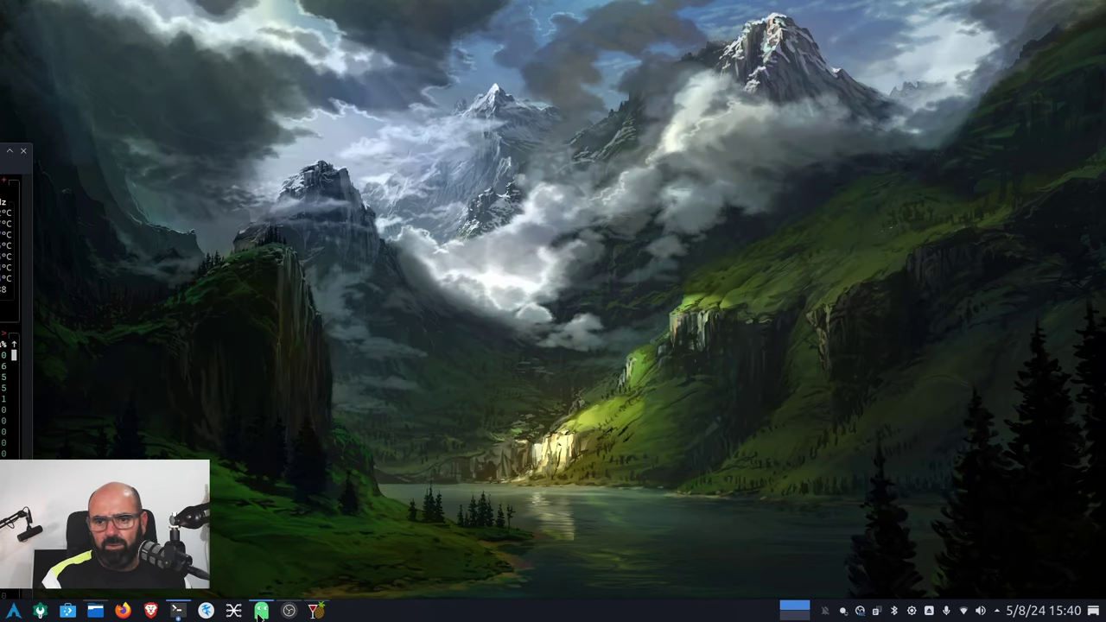
Step: Compare the size of comparacion-micro-rode.mp4 in the SALMO4K folder with its converted copy in the Vídeos folder using Dolphin
left_click(95, 611)
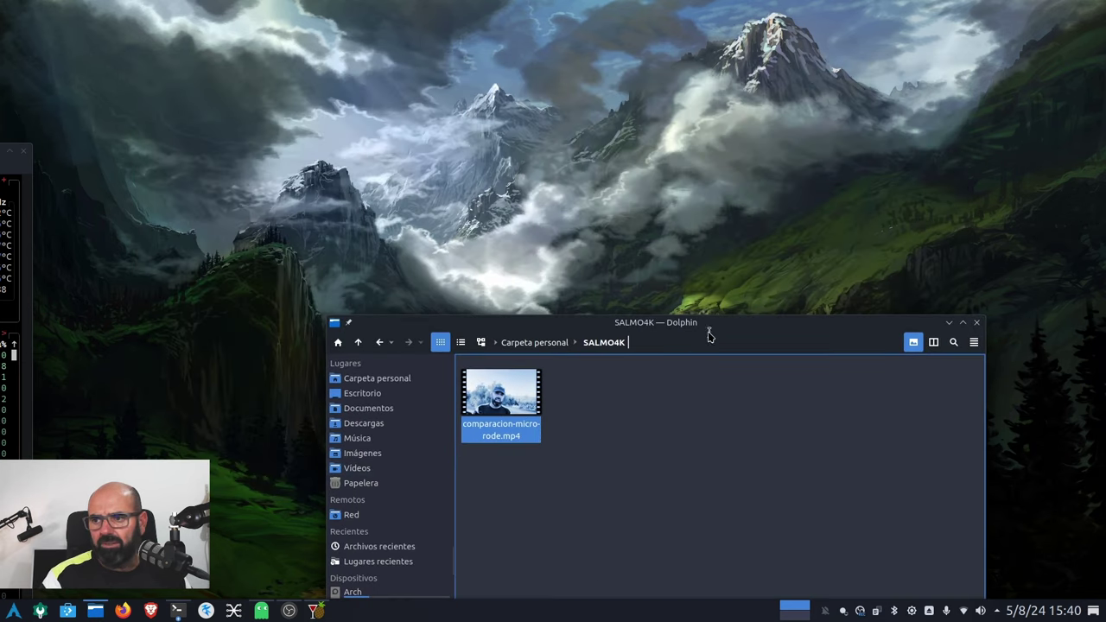
left_click_drag(711, 336, 643, 110)
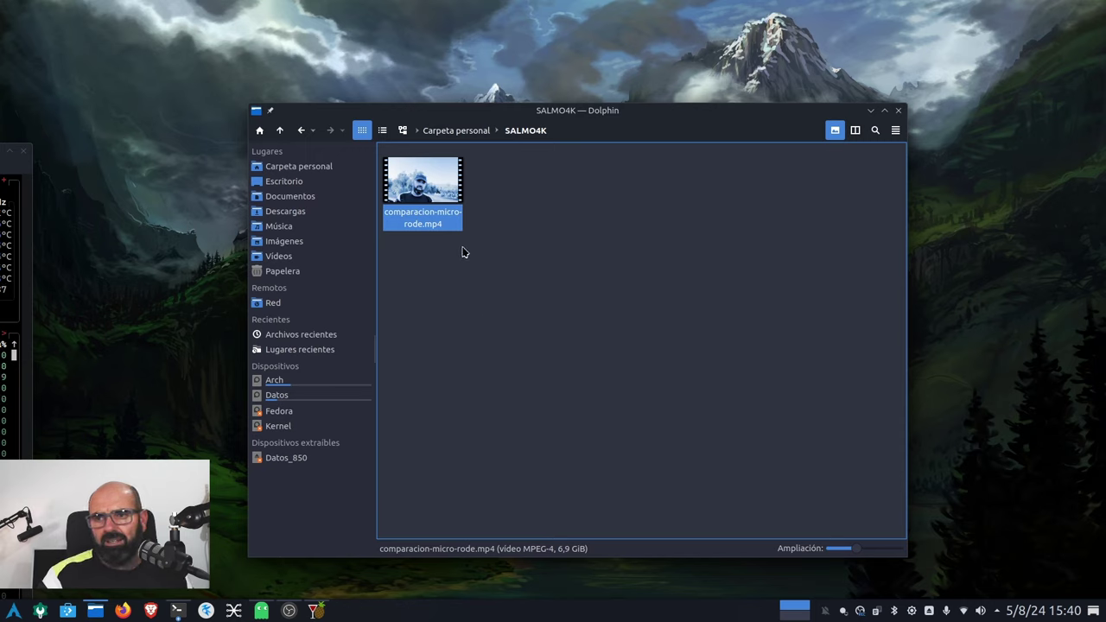
left_click(440, 277)
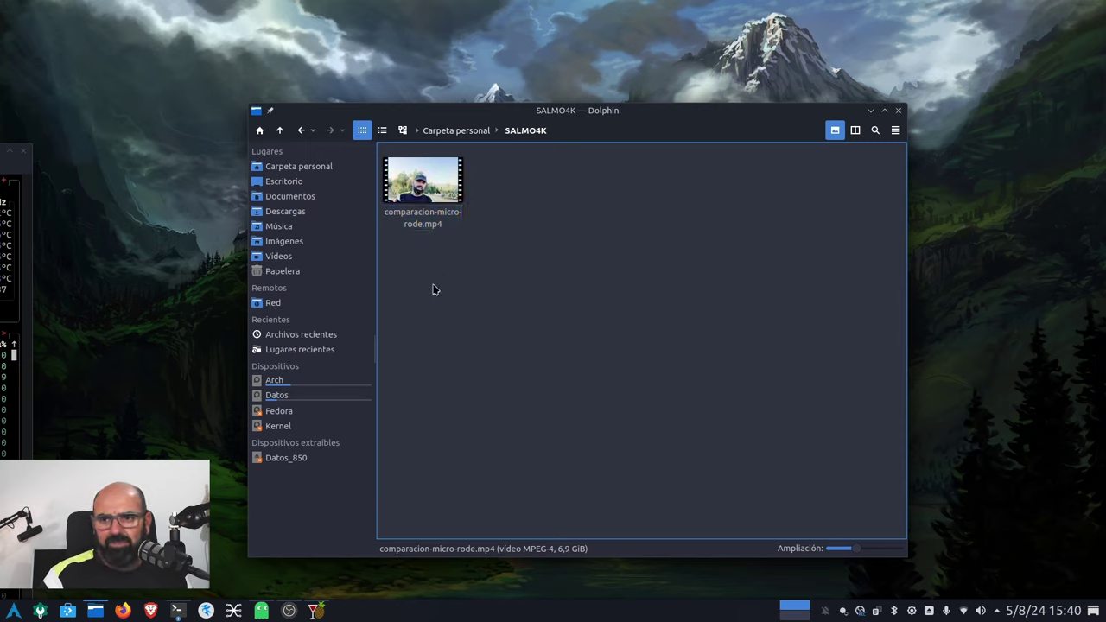
left_click(292, 260)
left_click(430, 204)
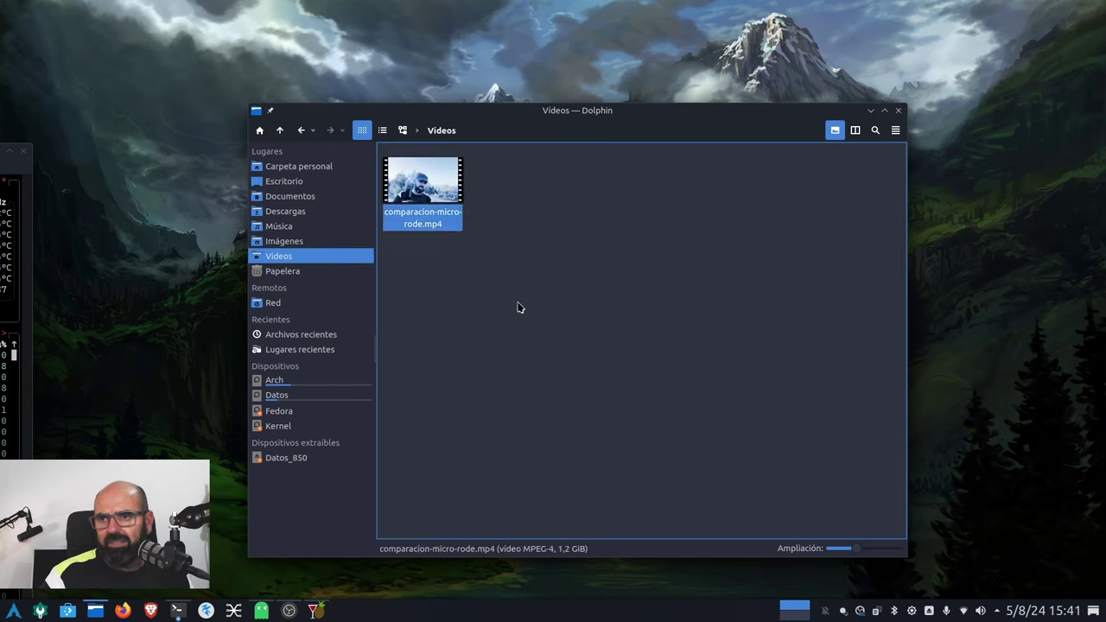
Step: Examine the detailed properties of the converted comparacion-micro-rode.mp4 in an enlarged properties dialog and dismiss it
right_click(423, 196)
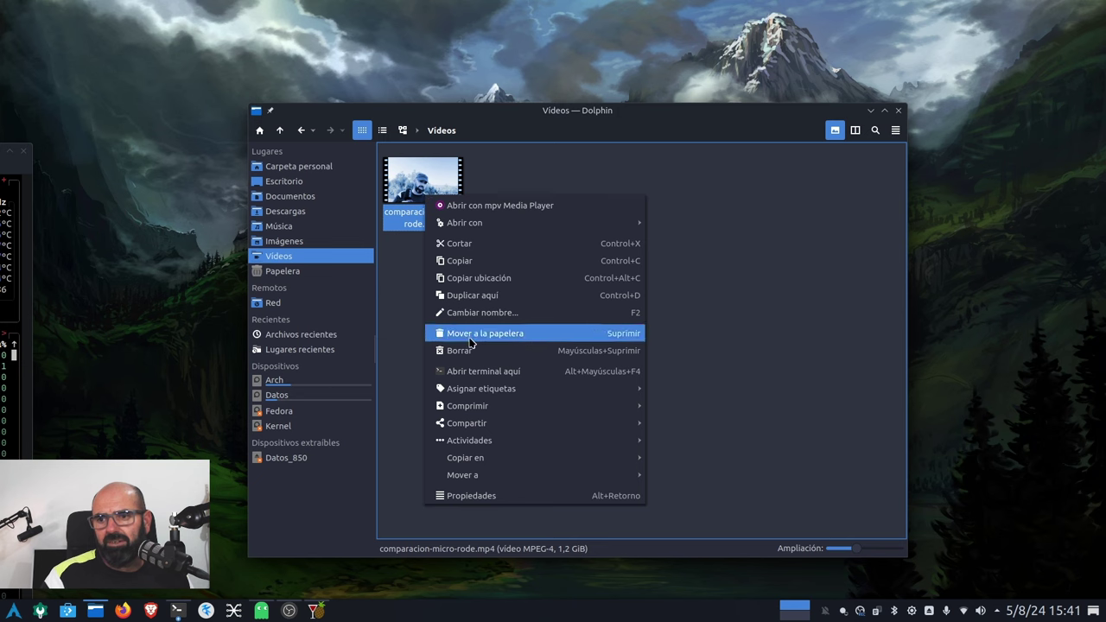
left_click(471, 495)
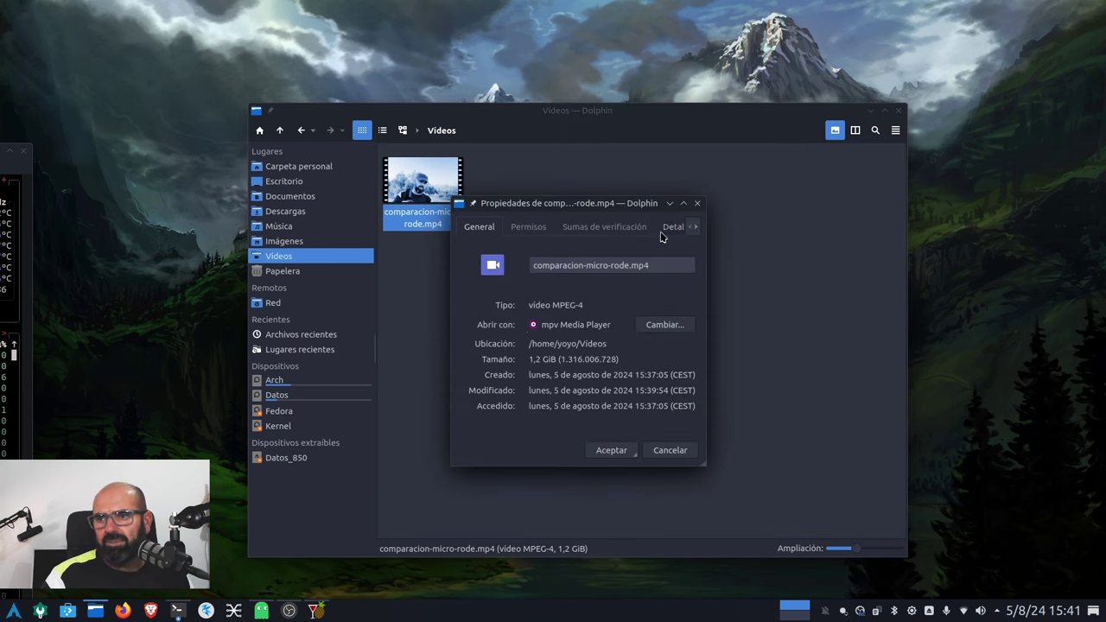
left_click_drag(708, 467, 865, 500)
left_click(682, 226)
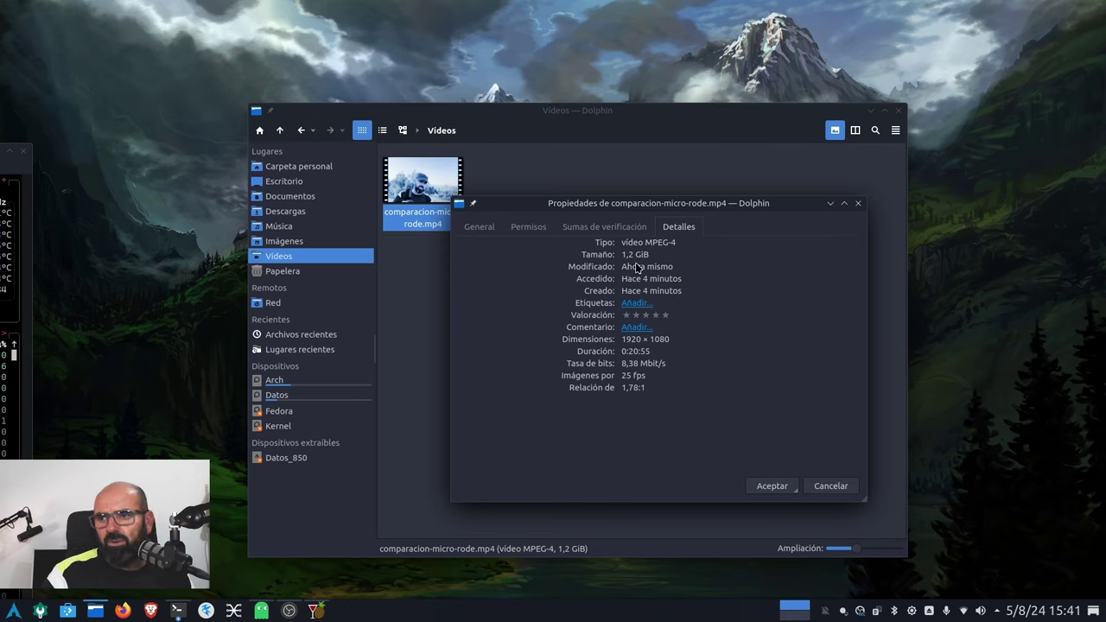
left_click(831, 487)
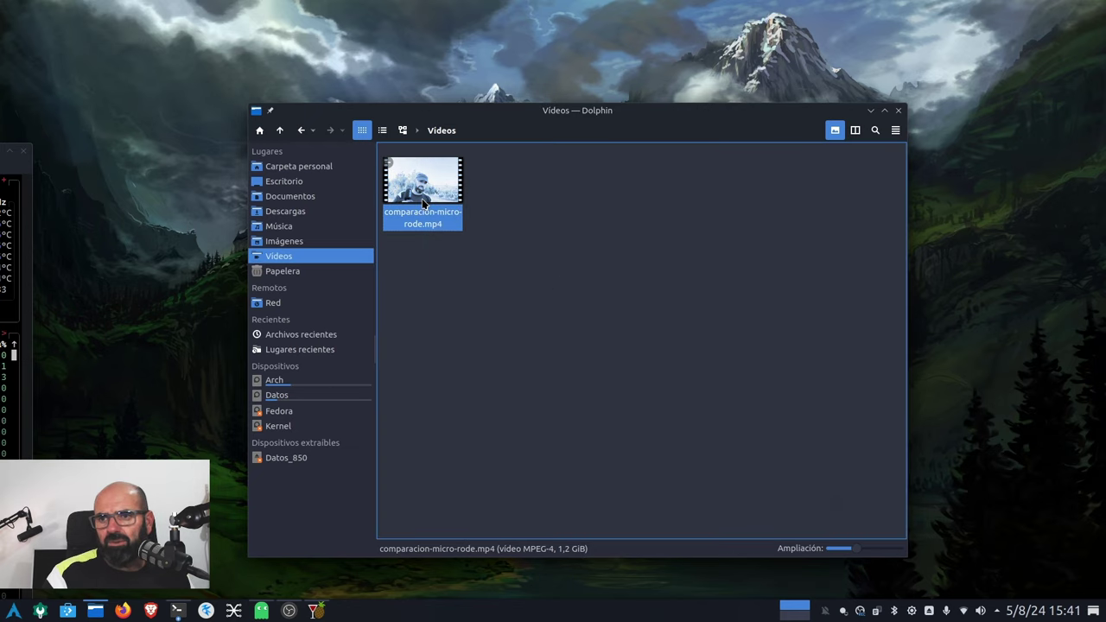
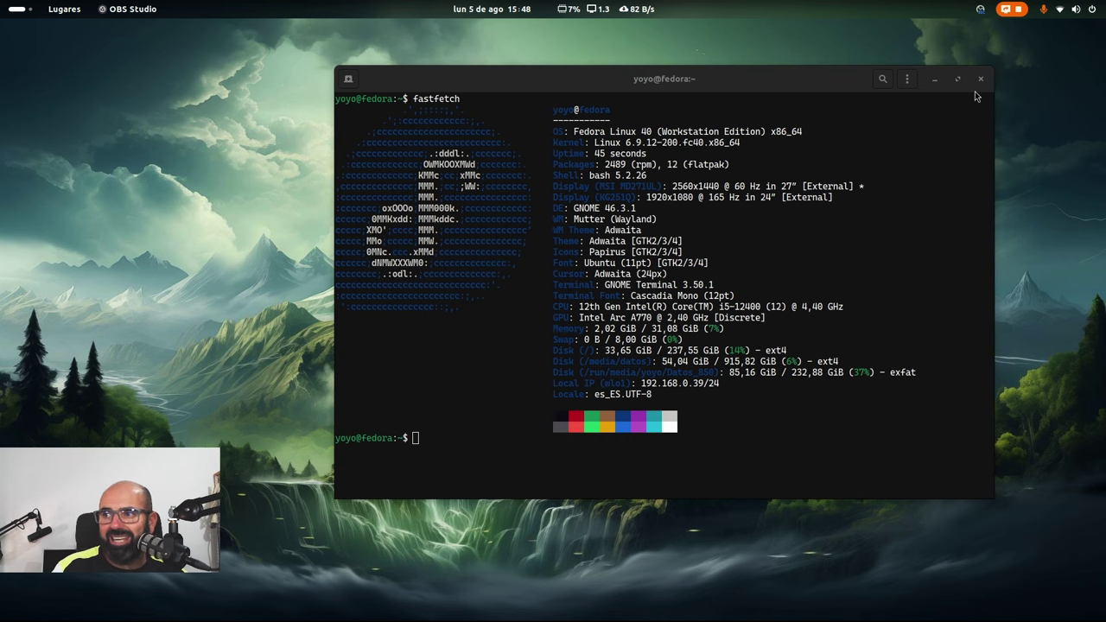
Step: Switch from the fastfetch terminal to the one with dnf output, examine the intel-media-driver and HandBrake package information, and minimize that terminal
left_click(931, 85)
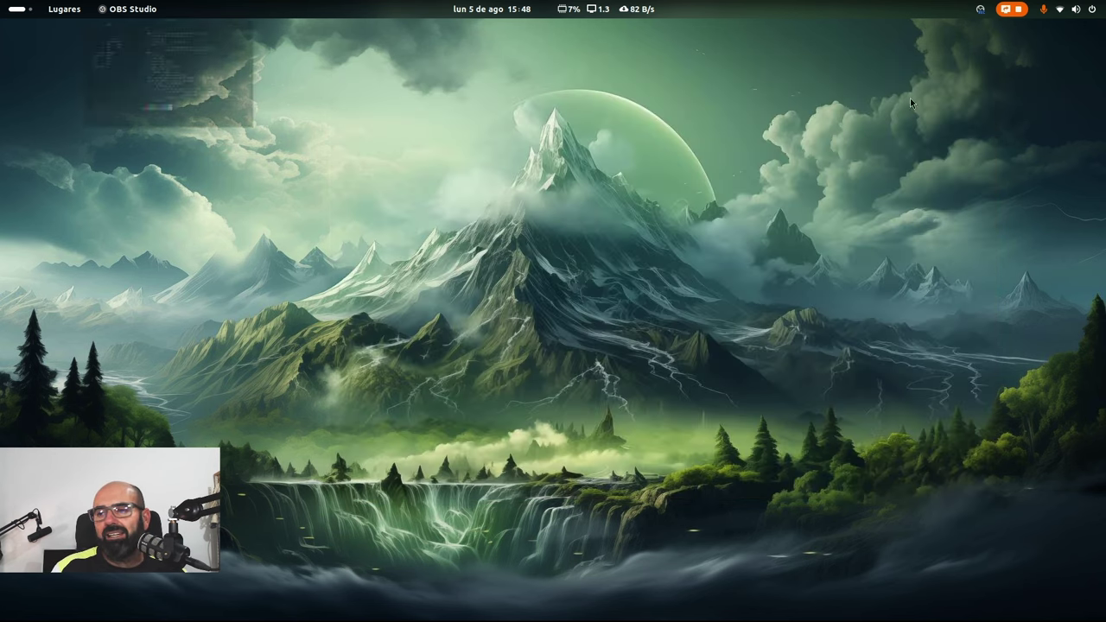
key("super")
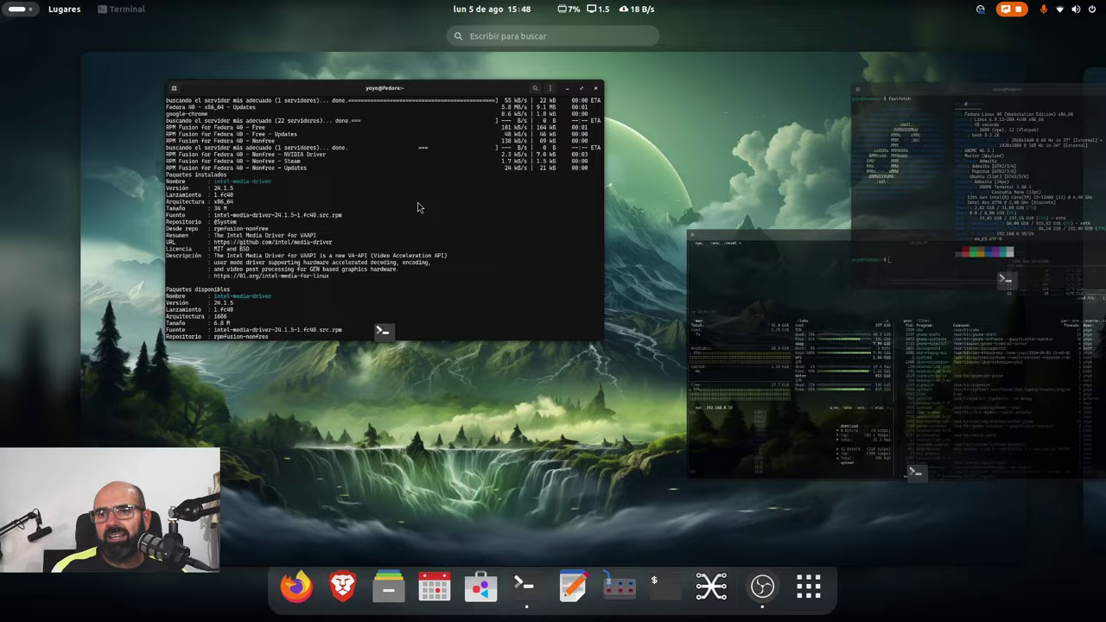
left_click(417, 207)
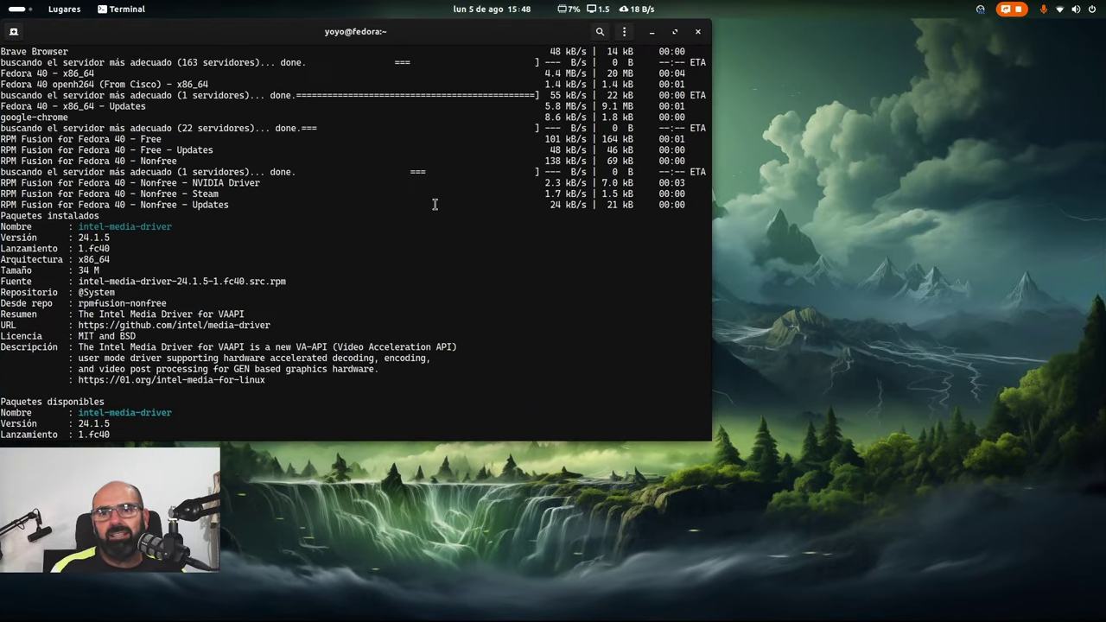
scroll(432, 205, "up", 3)
scroll(434, 210, "down", 3)
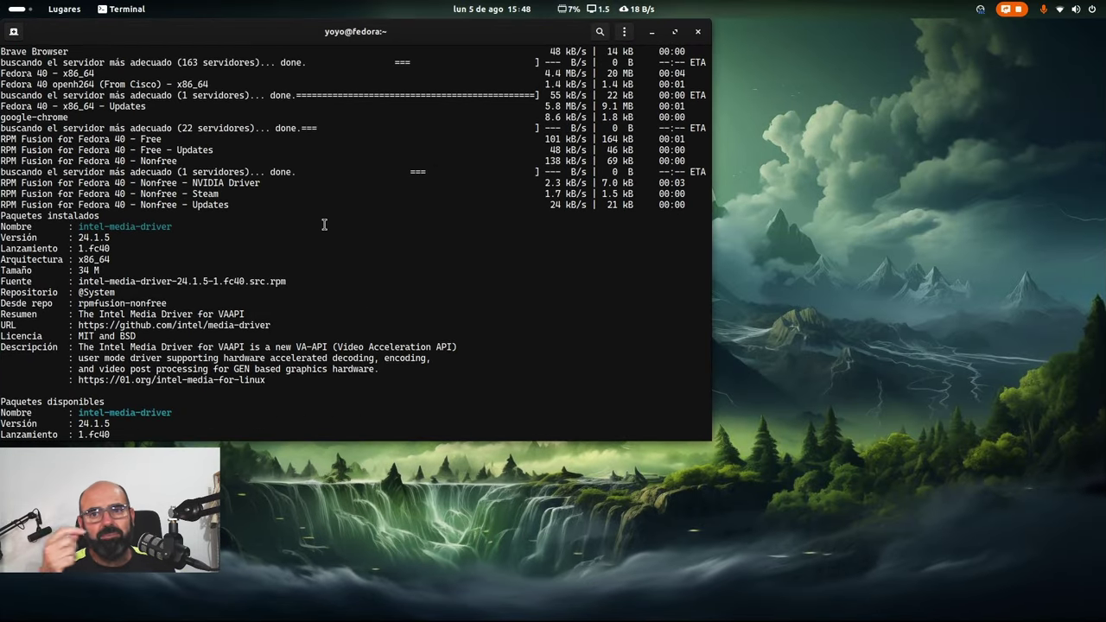
scroll(212, 235, "down", 2)
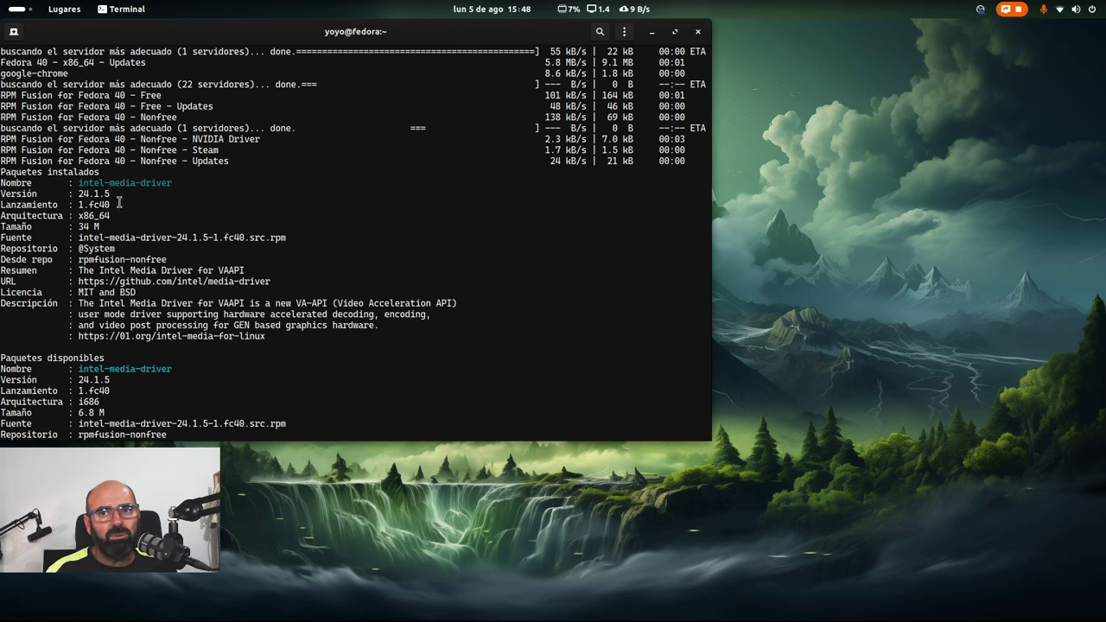
scroll(126, 197, "down", 4)
key("Return")
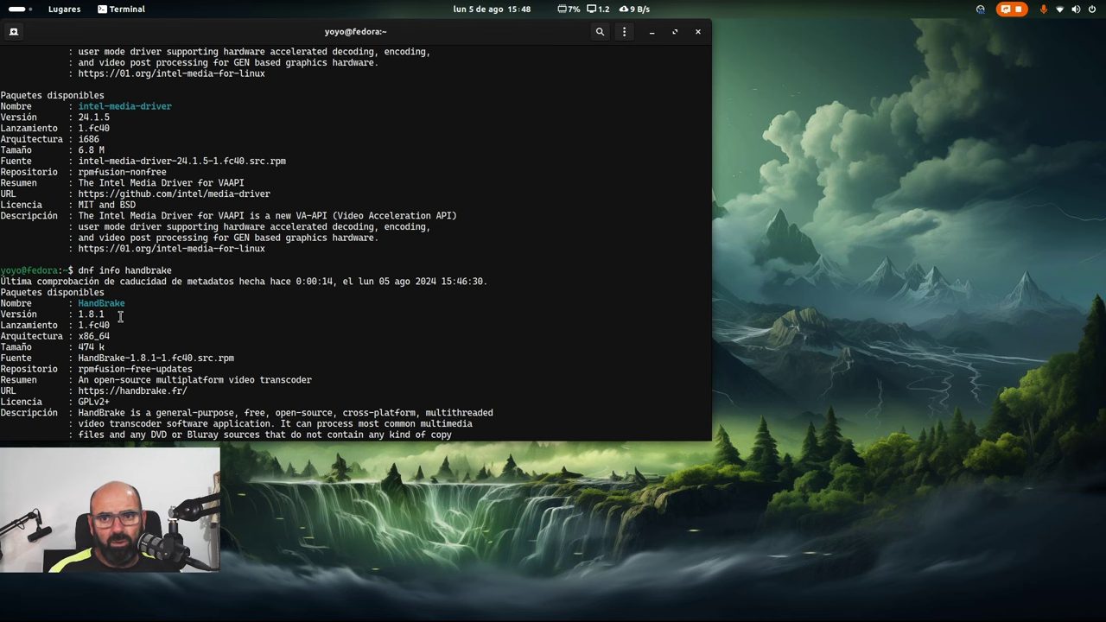
left_click_drag(373, 31, 708, 69)
left_click(955, 73)
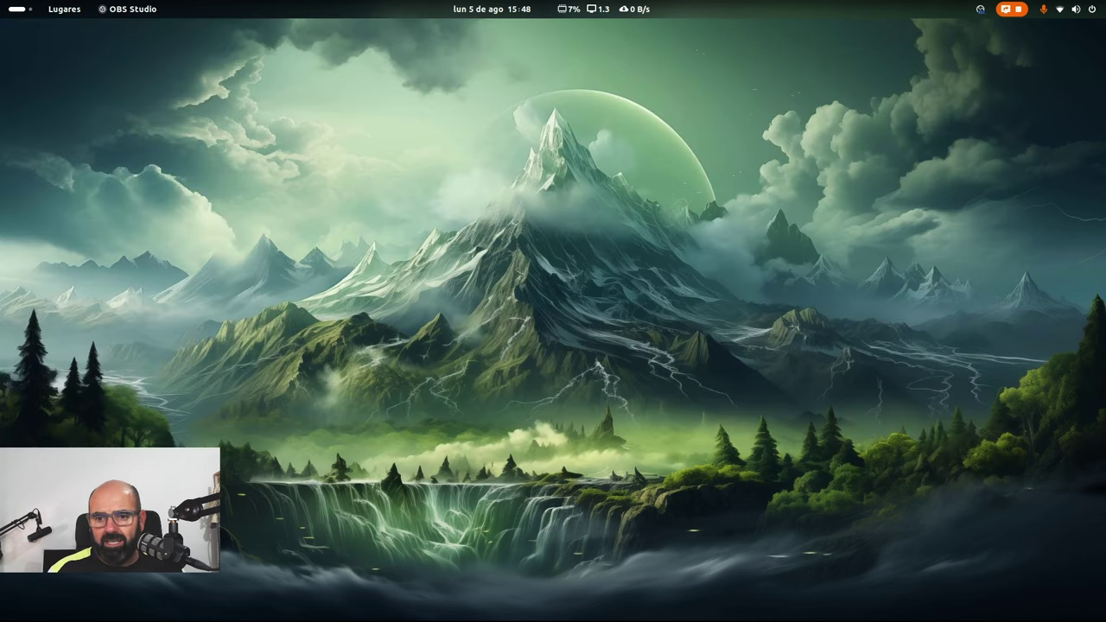
Step: Open the SALMO4K folder inside the personal folder in Archivos and select comparacion-micro-rode.mp4
left_click(65, 8)
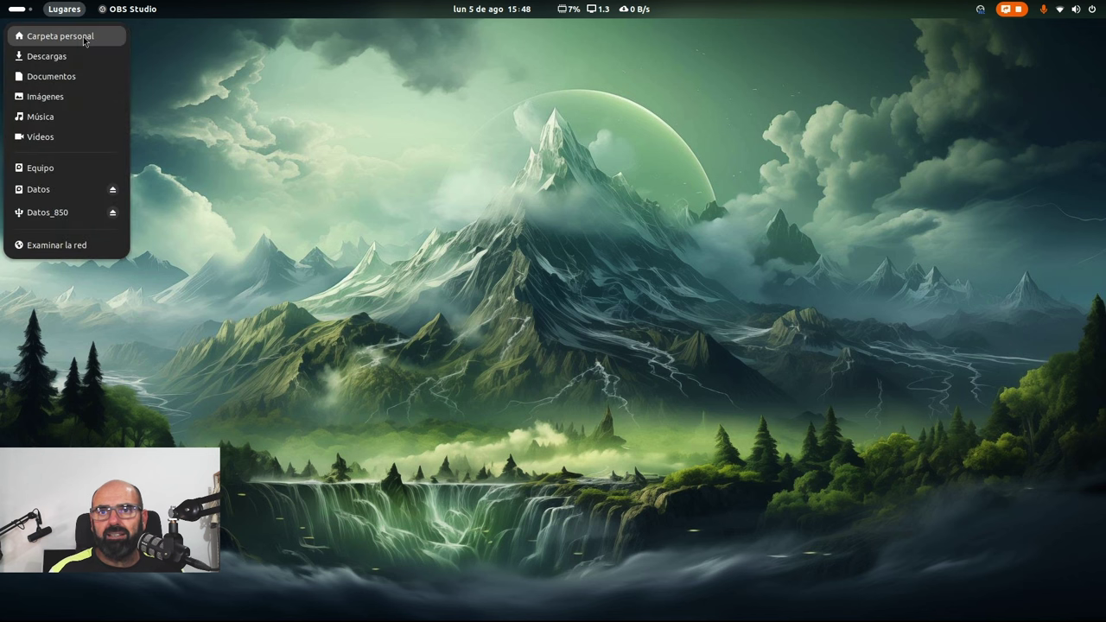
left_click(53, 36)
left_click_drag(604, 124, 526, 116)
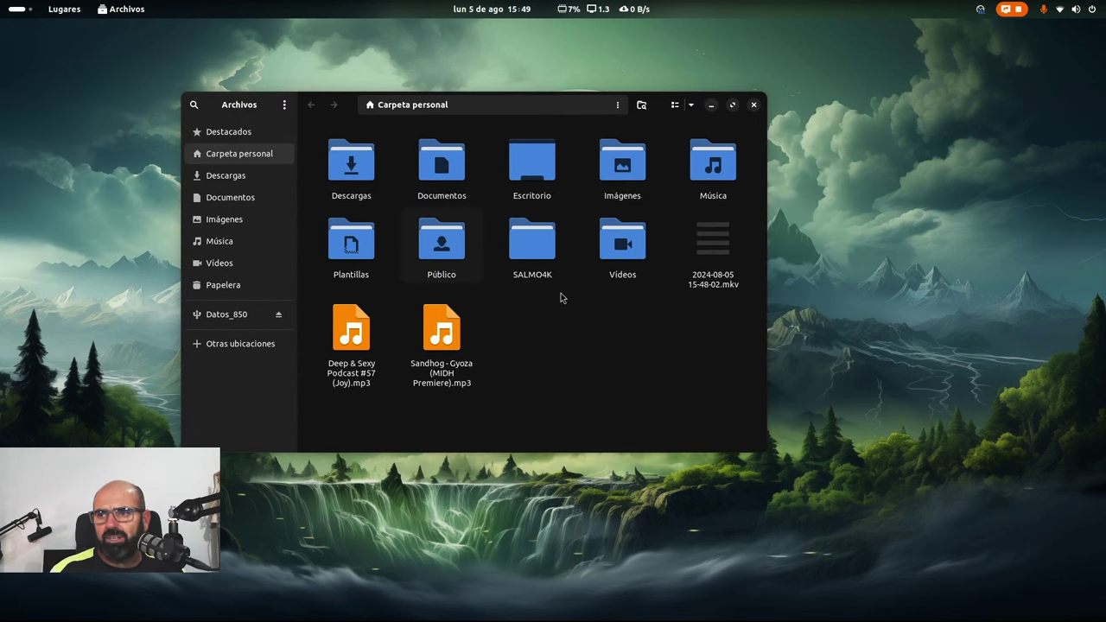
double_click(532, 244)
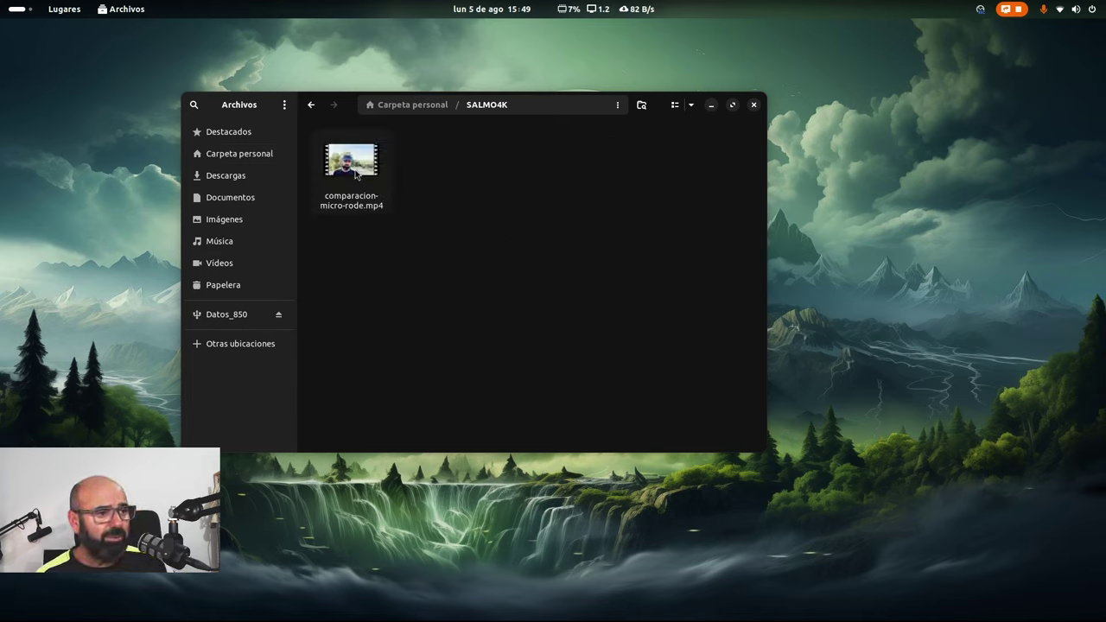
left_click(355, 173)
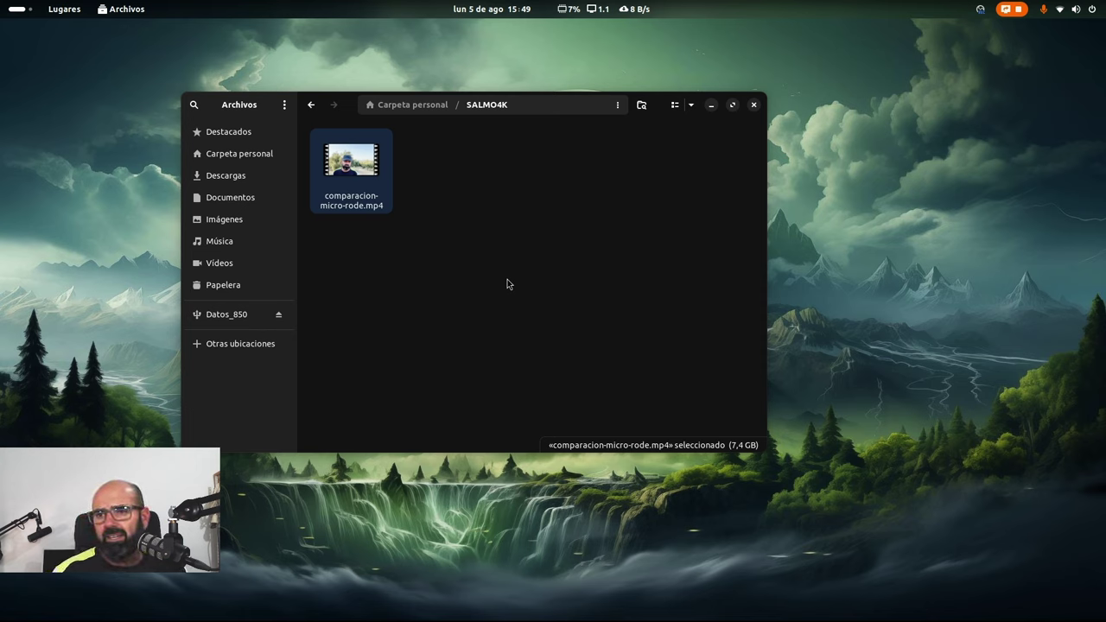
Step: Examine the general, video and sound properties of the source comparacion-micro-rode.mp4 and close the dialog
right_click(371, 167)
left_click(406, 474)
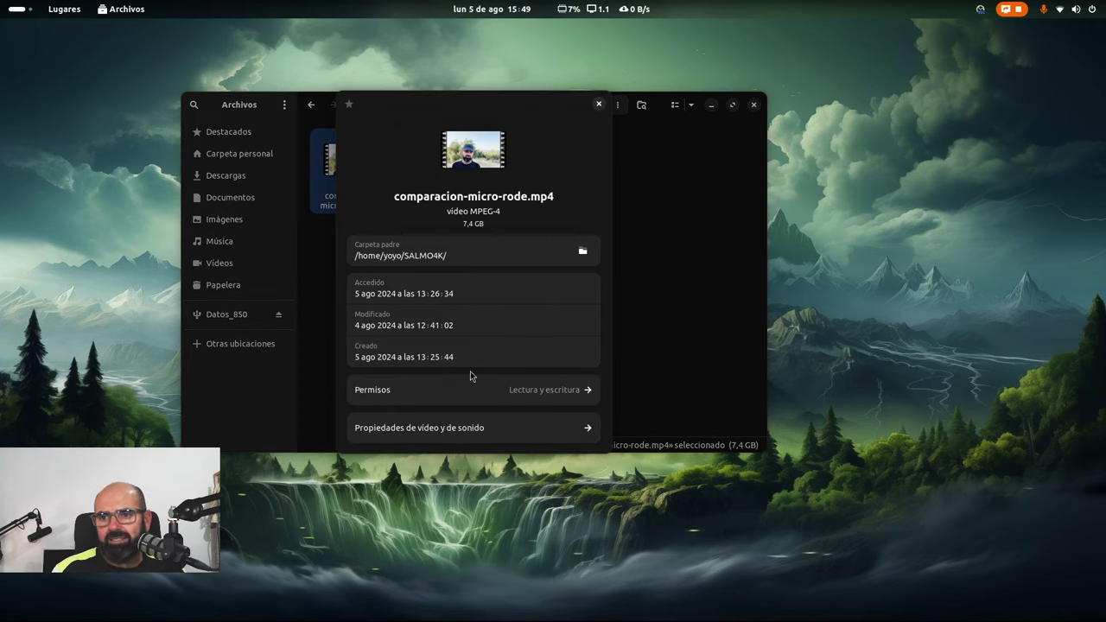
left_click(436, 427)
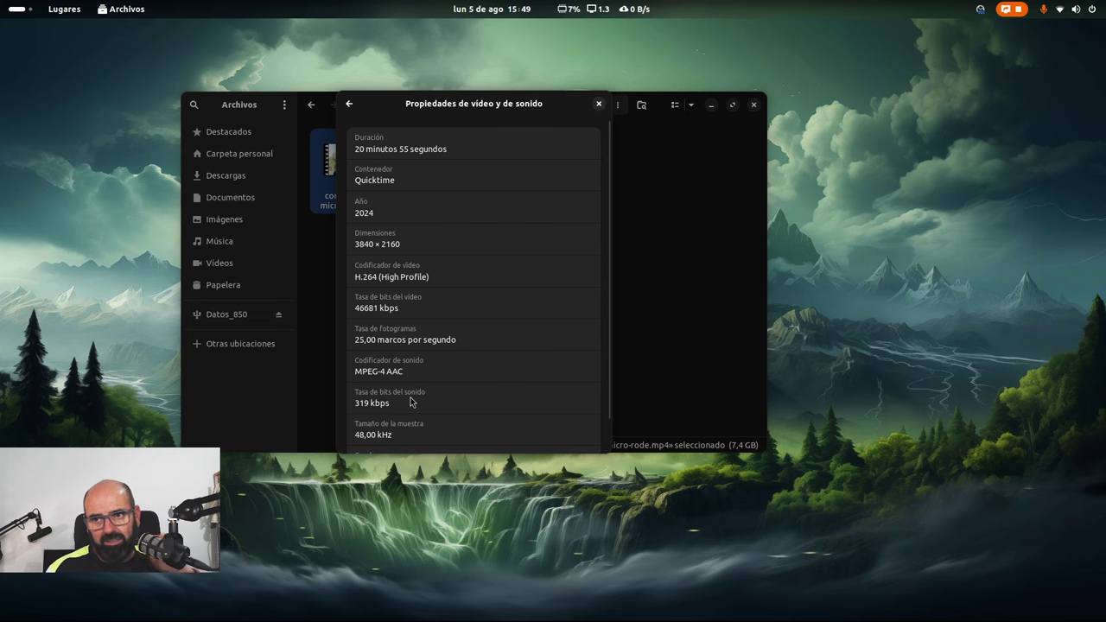
left_click(598, 104)
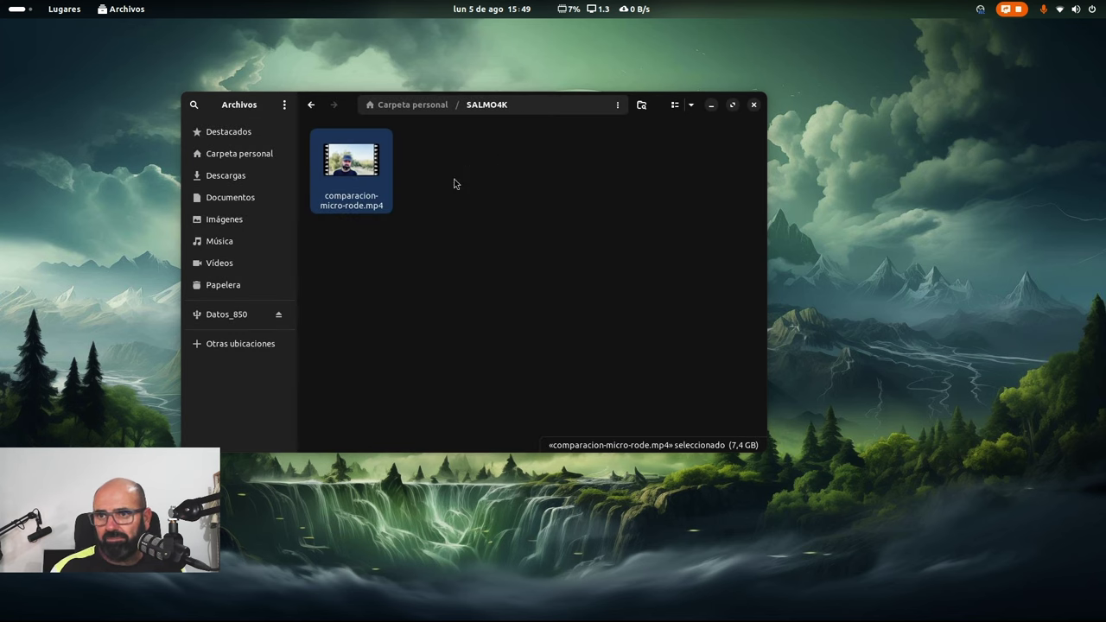
Step: Move the Archivos window, inspect the contents of the Vídeos folder, and return to the personal folder
left_click_drag(530, 106, 802, 78)
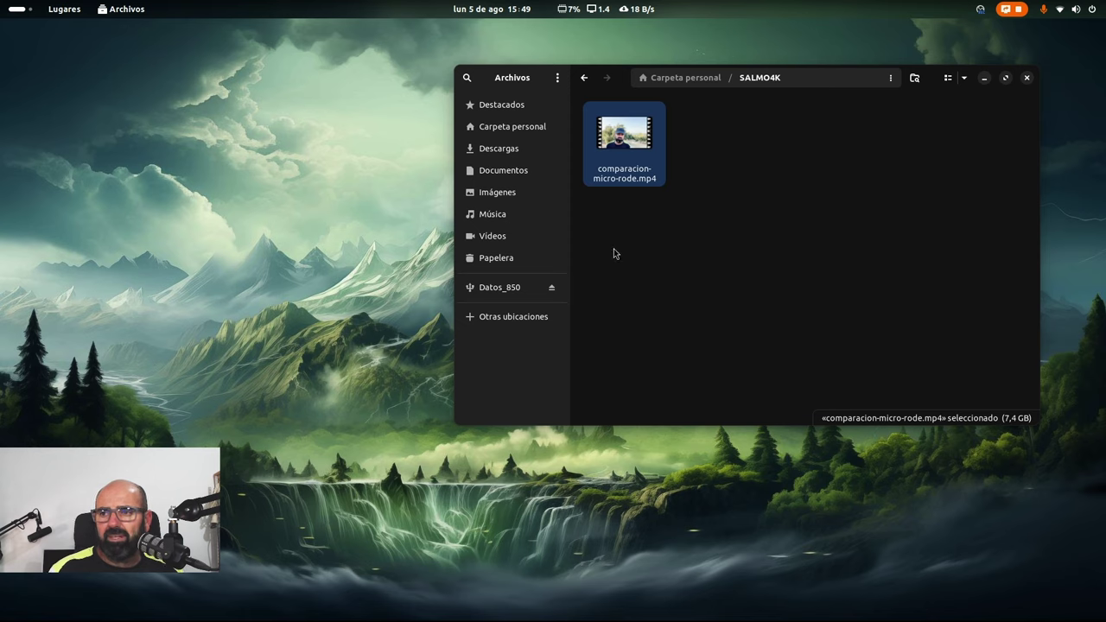
left_click(522, 234)
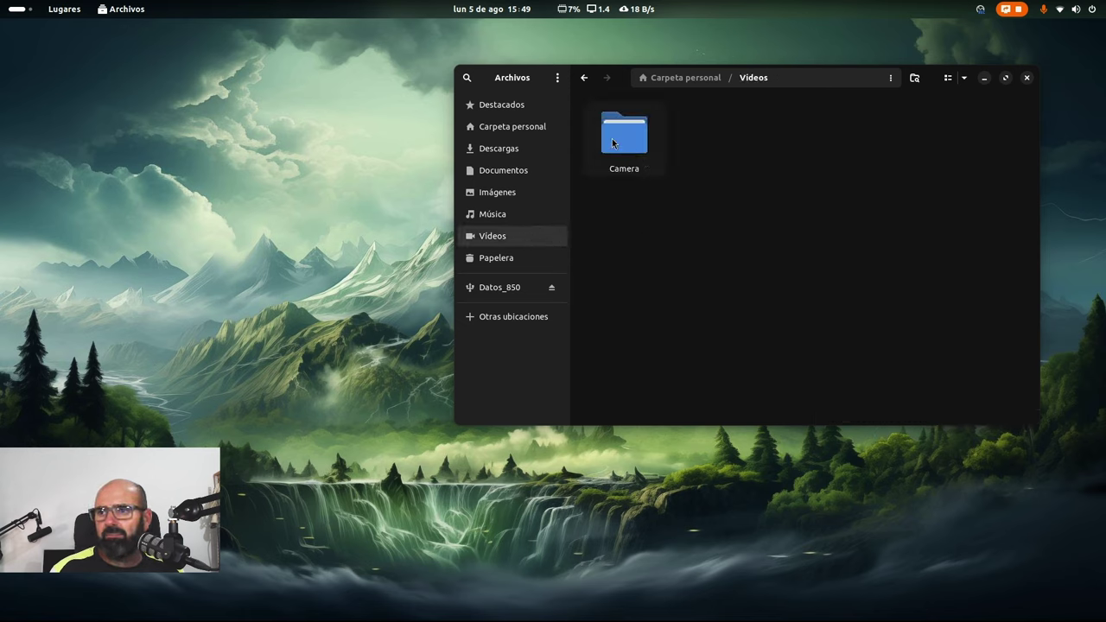
left_click(537, 130)
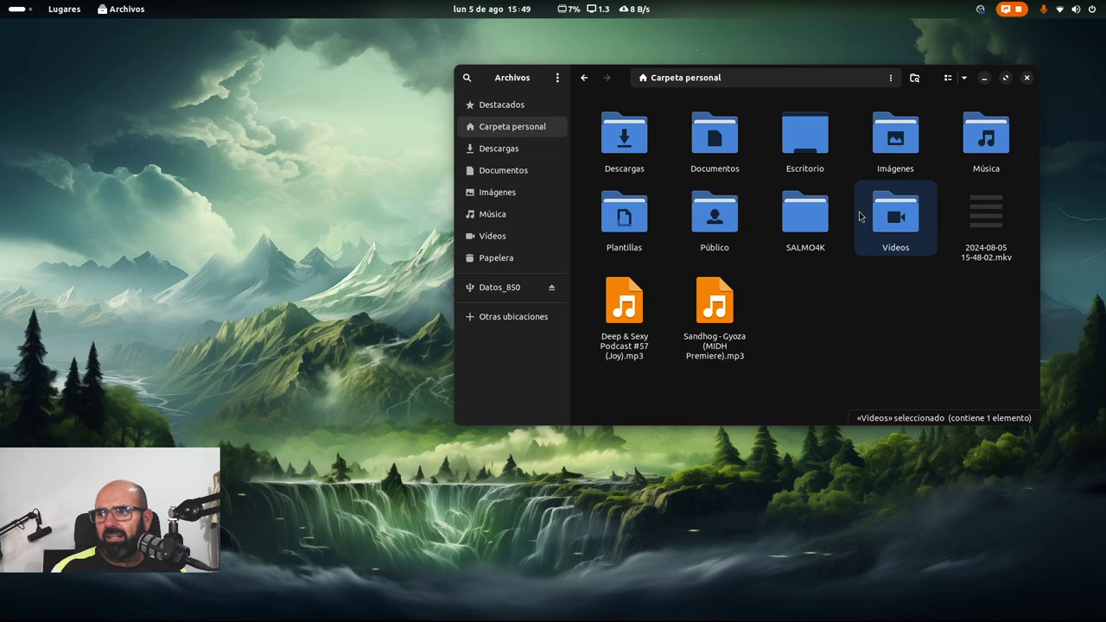
Step: Open the SALMO4K folder in Archivos, then find and launch HandBrake through the desktop search
double_click(806, 216)
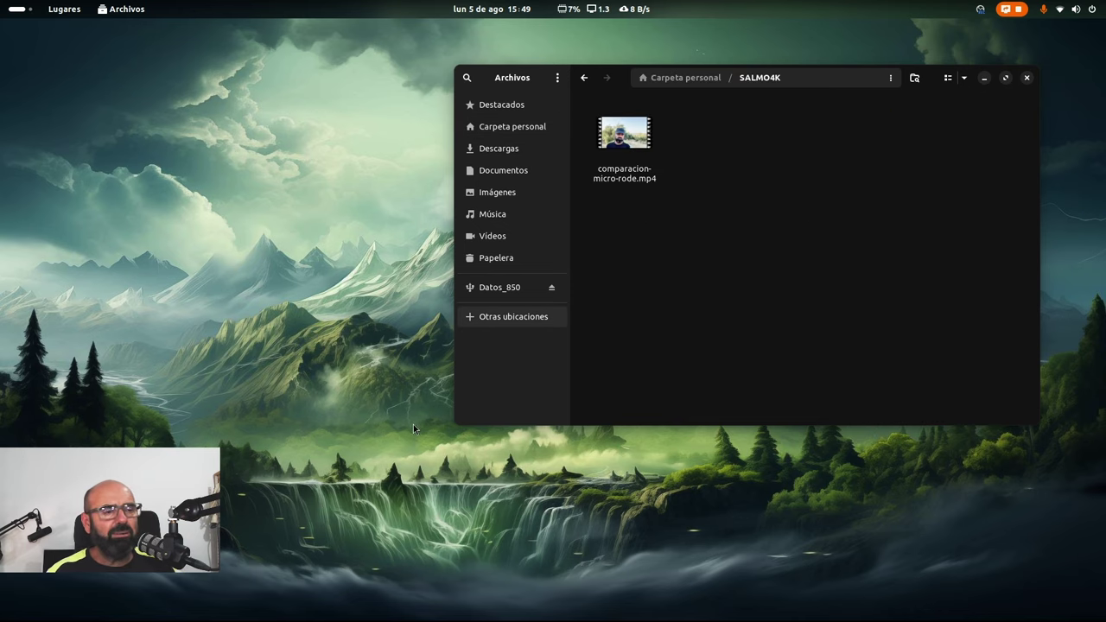
key("super")
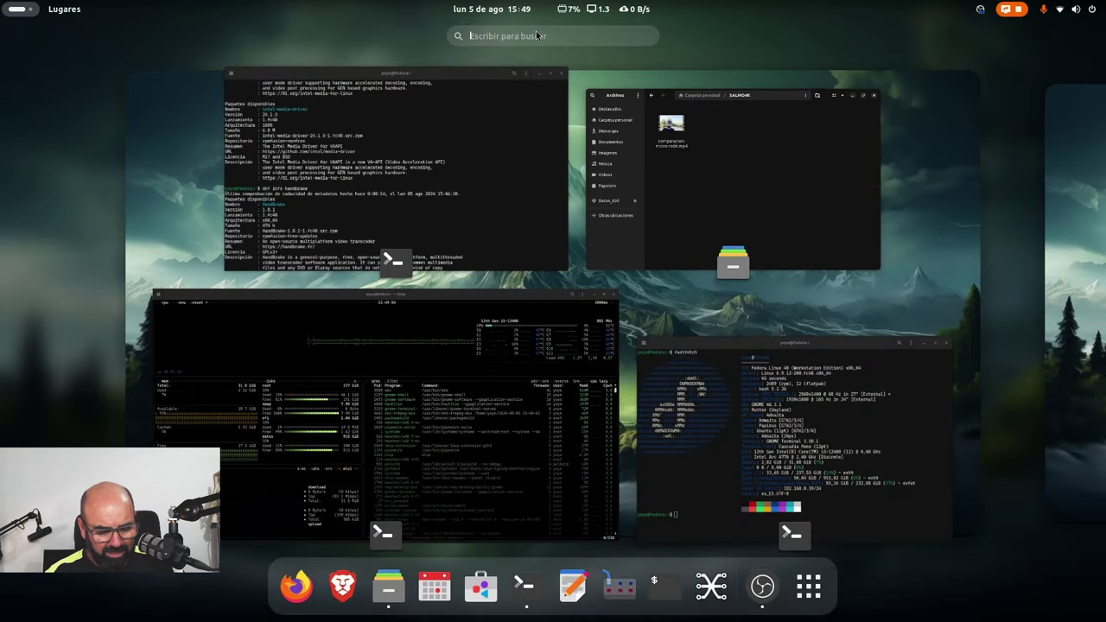
type("han")
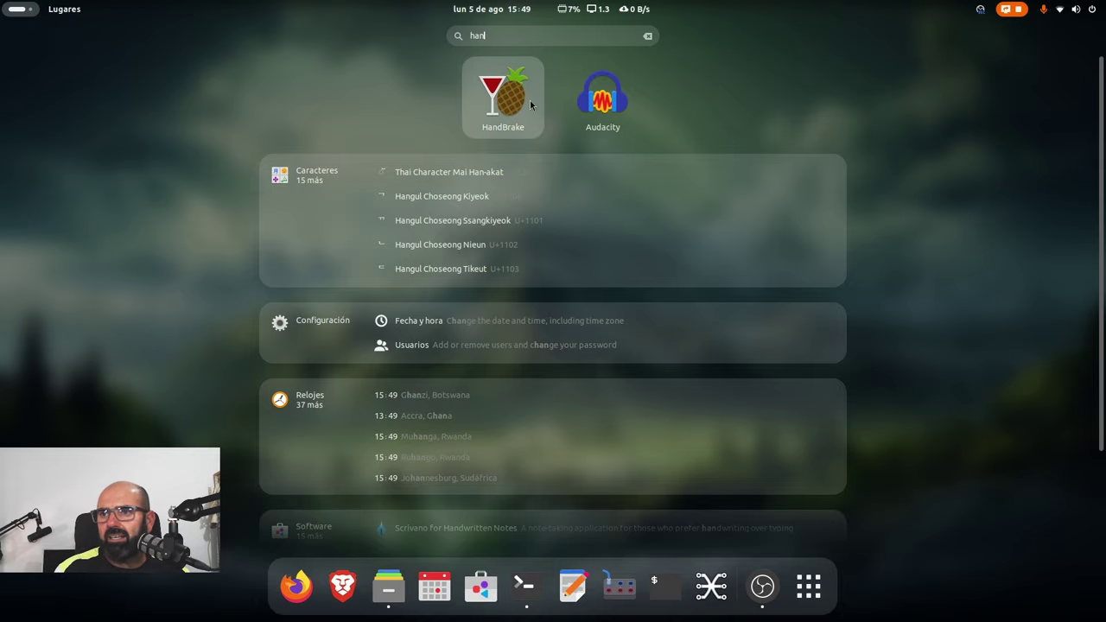
left_click(530, 105)
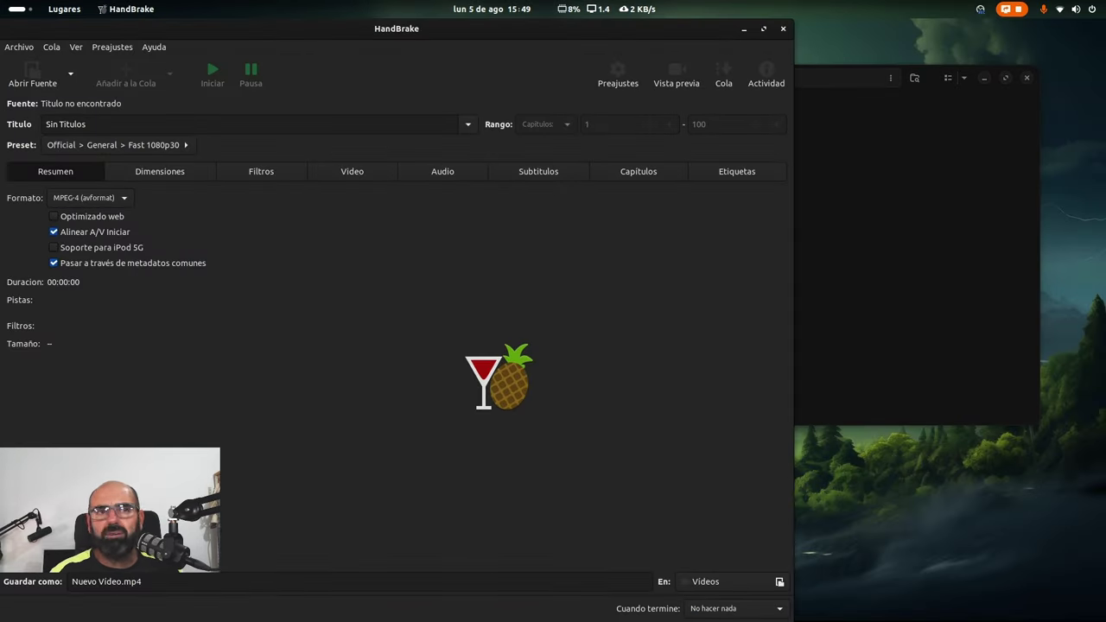
Step: Arrange the HandBrake and Archivos windows side by side and load comparacion-micro-rode.mp4 from SALMO4K as the HandBrake source
left_click_drag(371, 32, 457, 114)
left_click_drag(881, 105, 722, 292)
left_click_drag(515, 304, 679, 99)
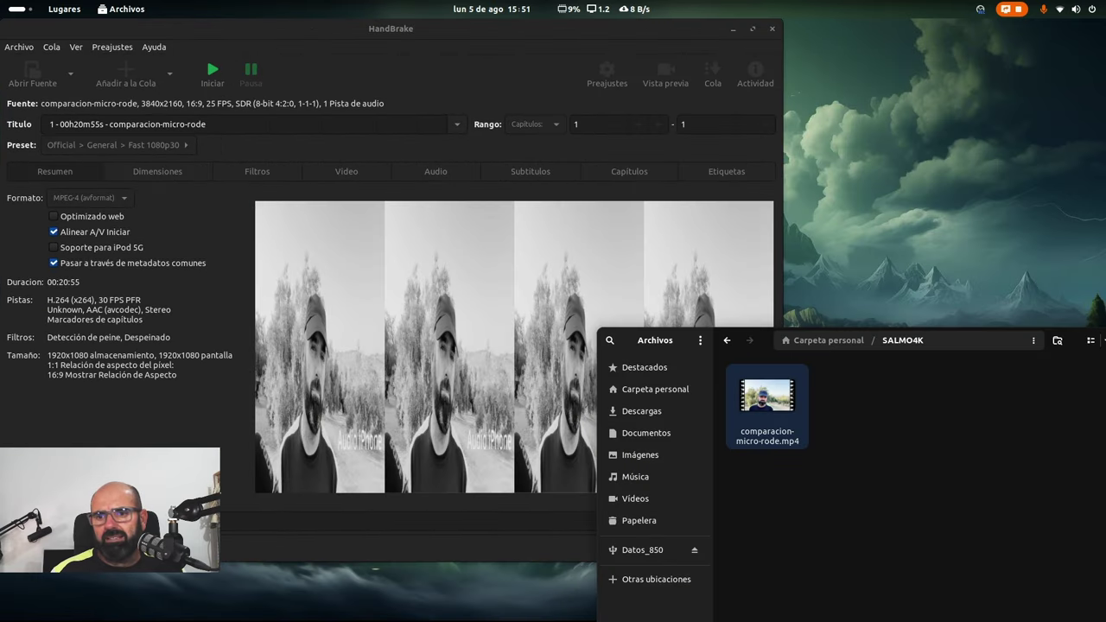
left_click(522, 440)
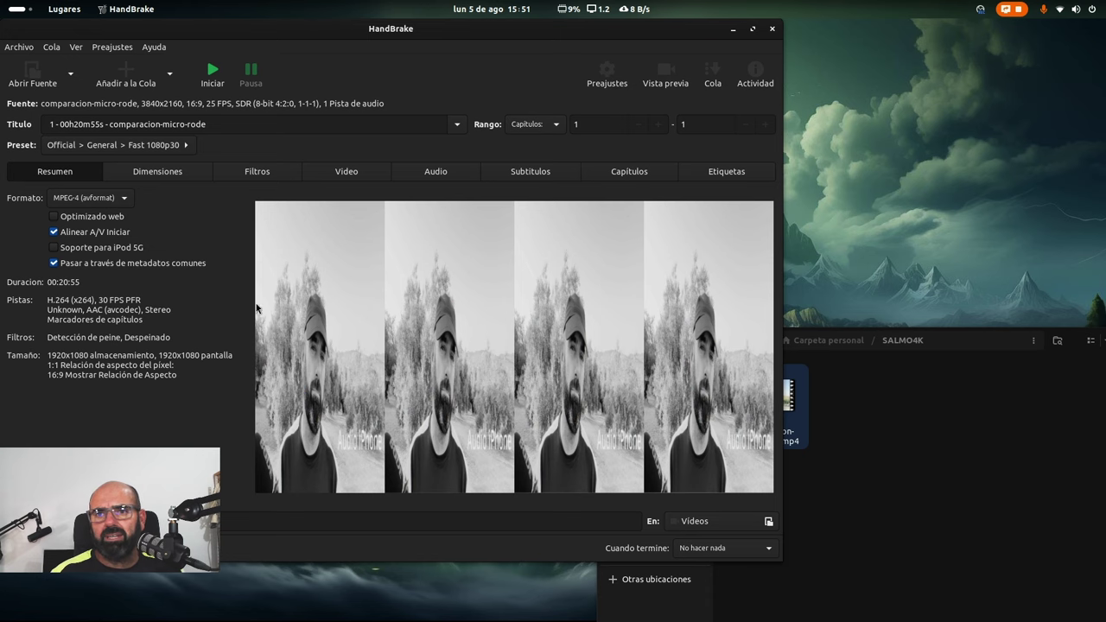
Step: Review the default preset's dimension, filter and video settings, return to the summary, and move the HandBrake window clear of the webcam area
left_click(151, 175)
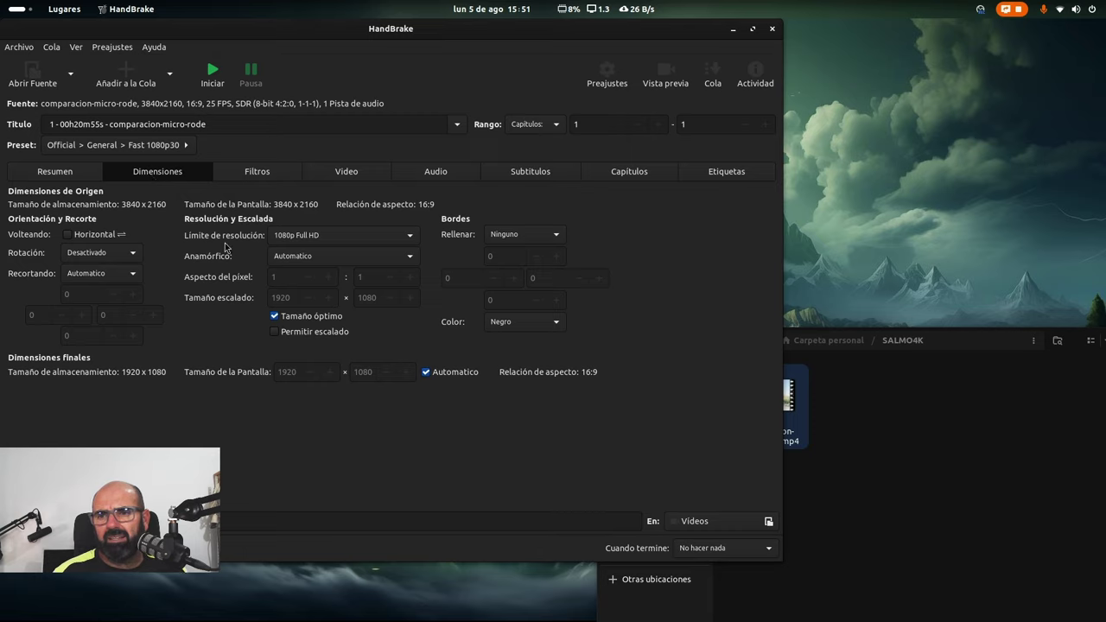
left_click(268, 175)
left_click(350, 174)
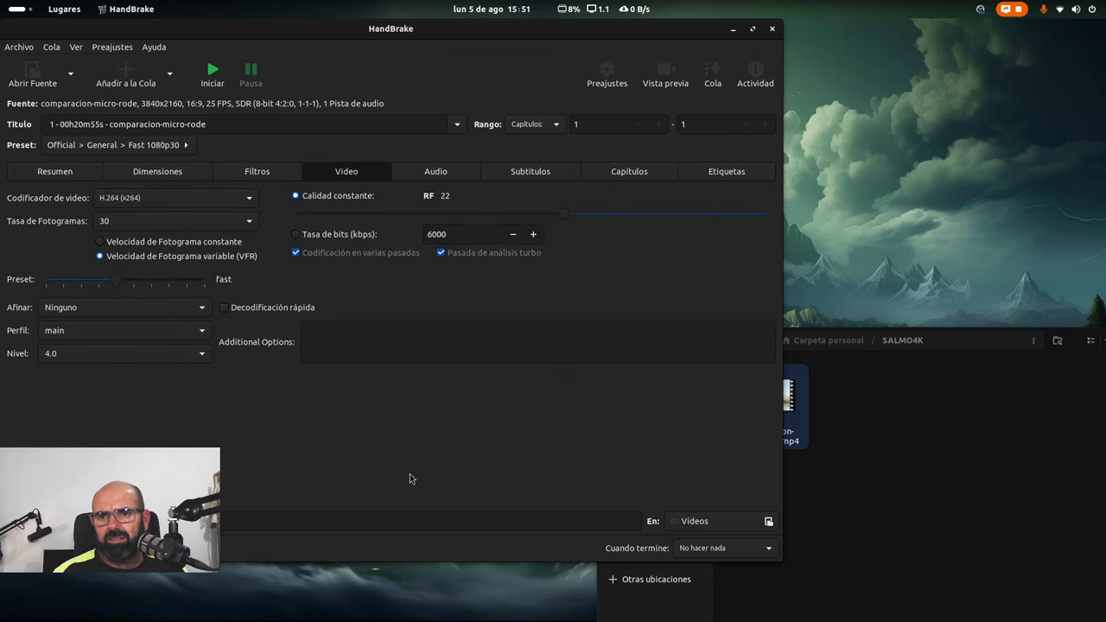
left_click(58, 175)
left_click_drag(390, 34, 643, 33)
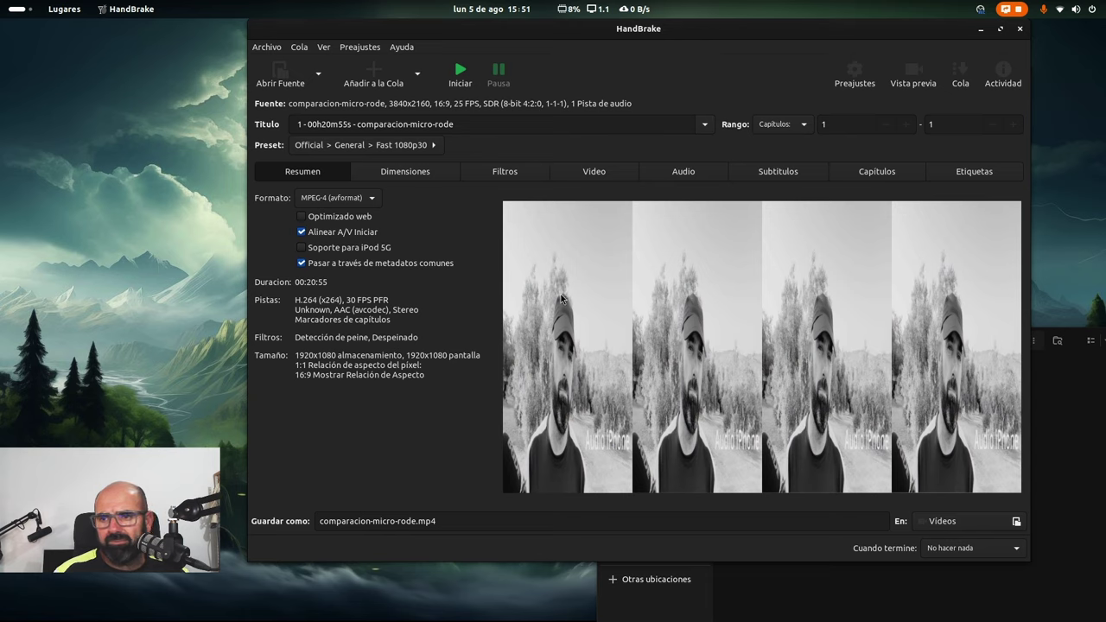
Step: Apply the official hardware preset H.265 QSV 1080p to the loaded video
left_click(436, 154)
left_click(488, 181)
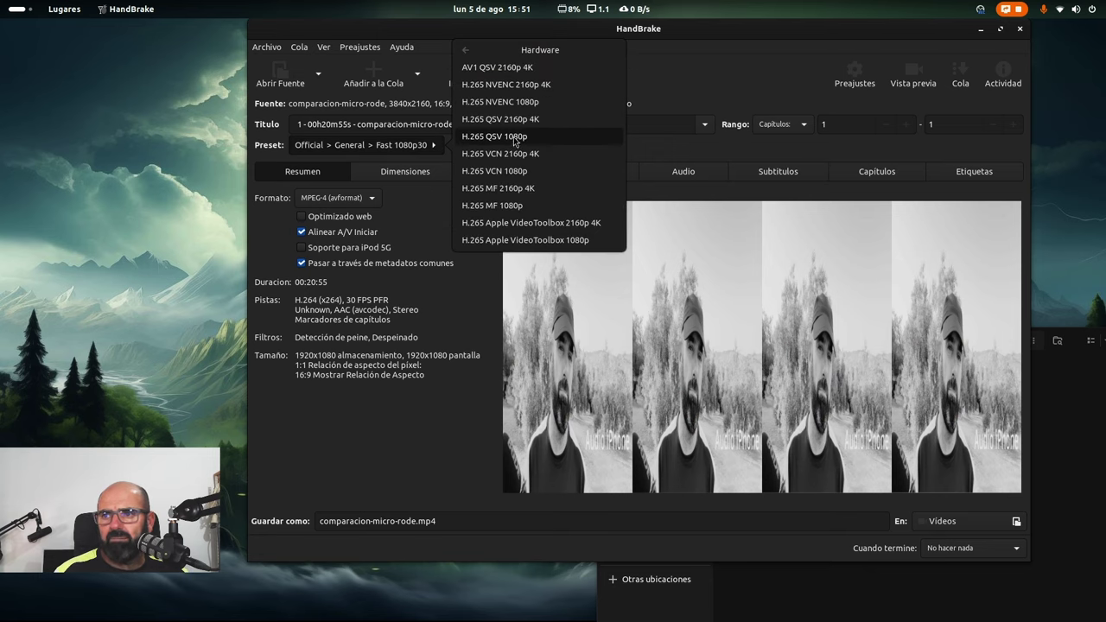
left_click(516, 141)
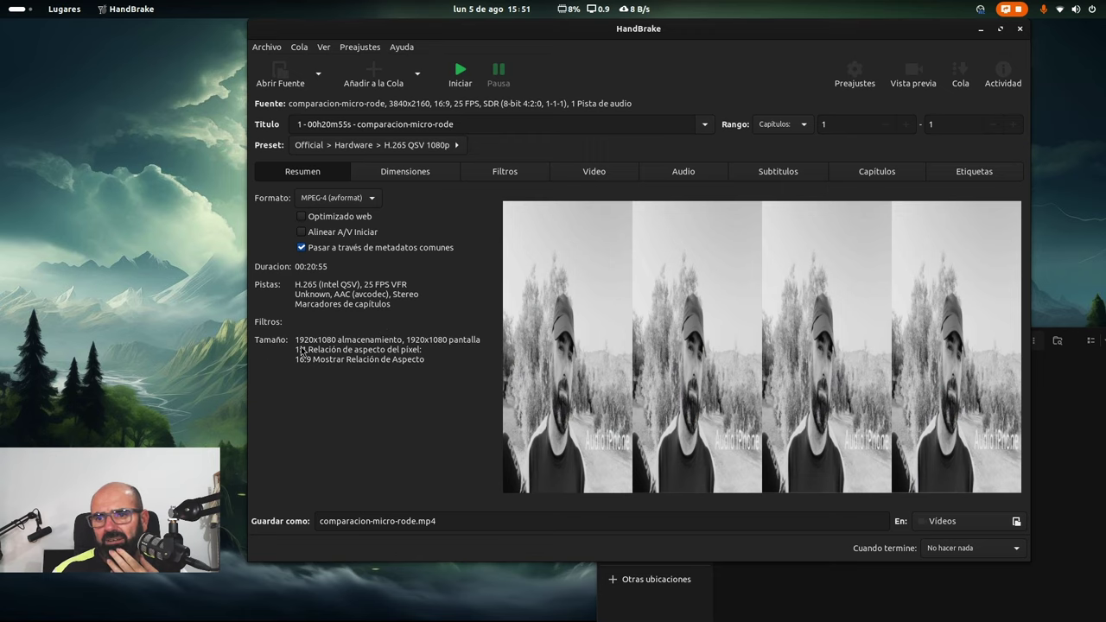
Step: Examine the video encoder settings of the H.265 QSV 1080p preset, shrink the HandBrake window, and return to the summary
left_click(594, 172)
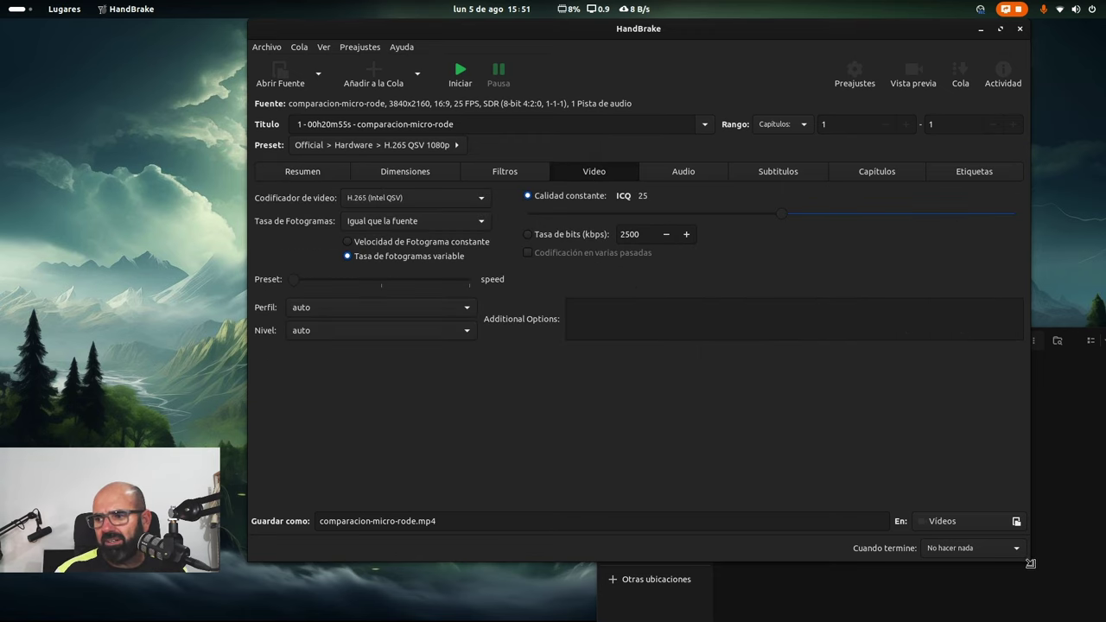
left_click_drag(1028, 565, 964, 506)
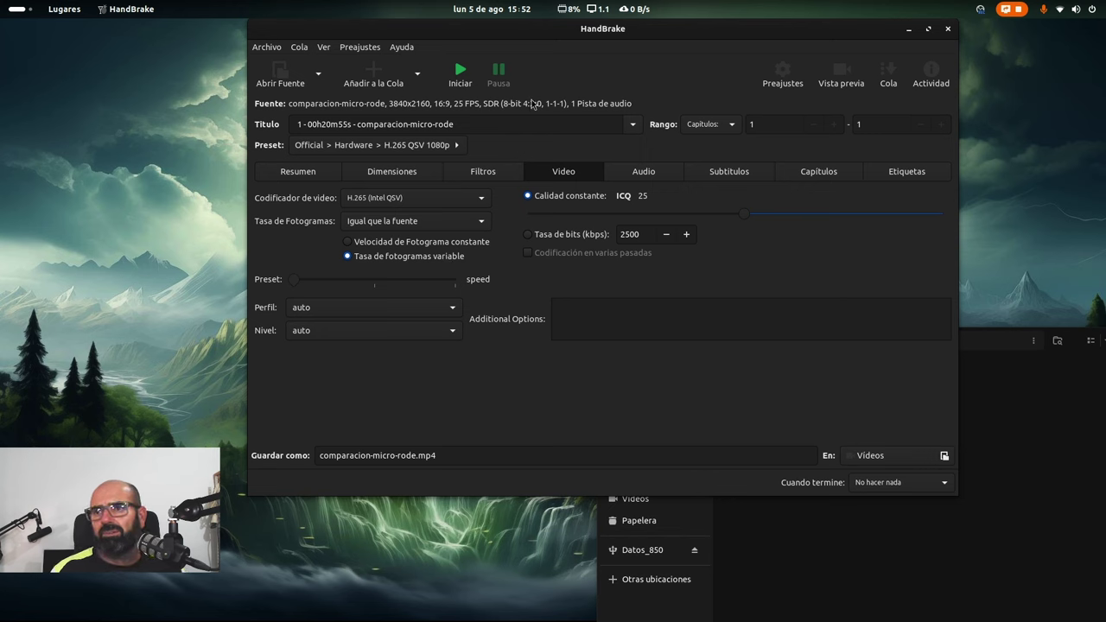
left_click(308, 174)
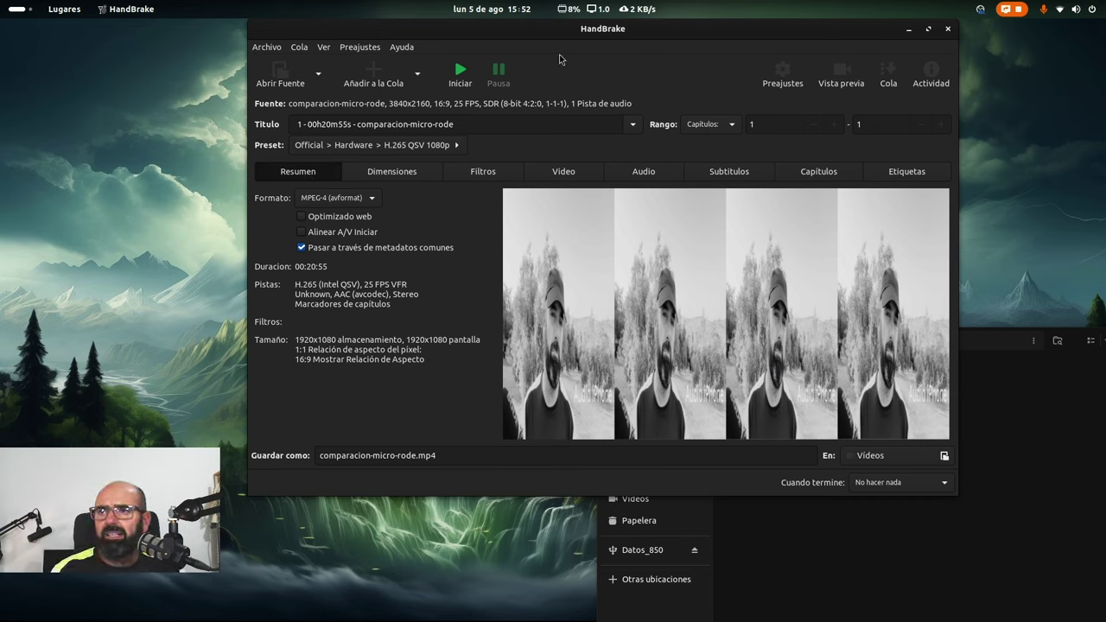
Step: Start encoding comparacion-micro-rode.mp4 with the H.265 QSV 1080p preset and reposition the HandBrake window
left_click_drag(606, 29, 596, 43)
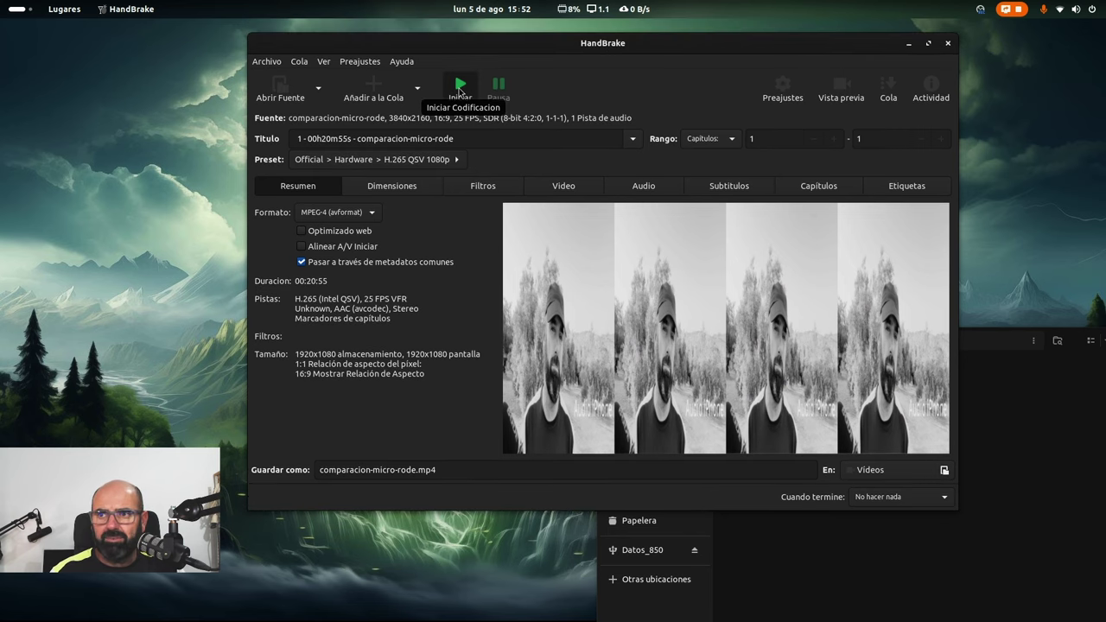
left_click(459, 88)
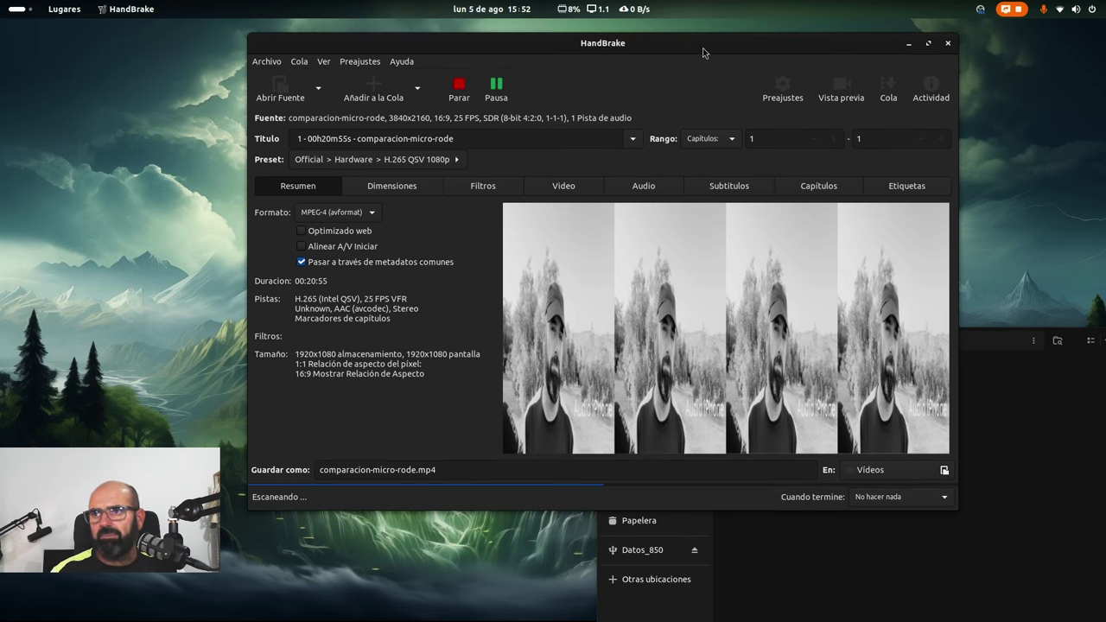
left_click_drag(704, 44, 775, 42)
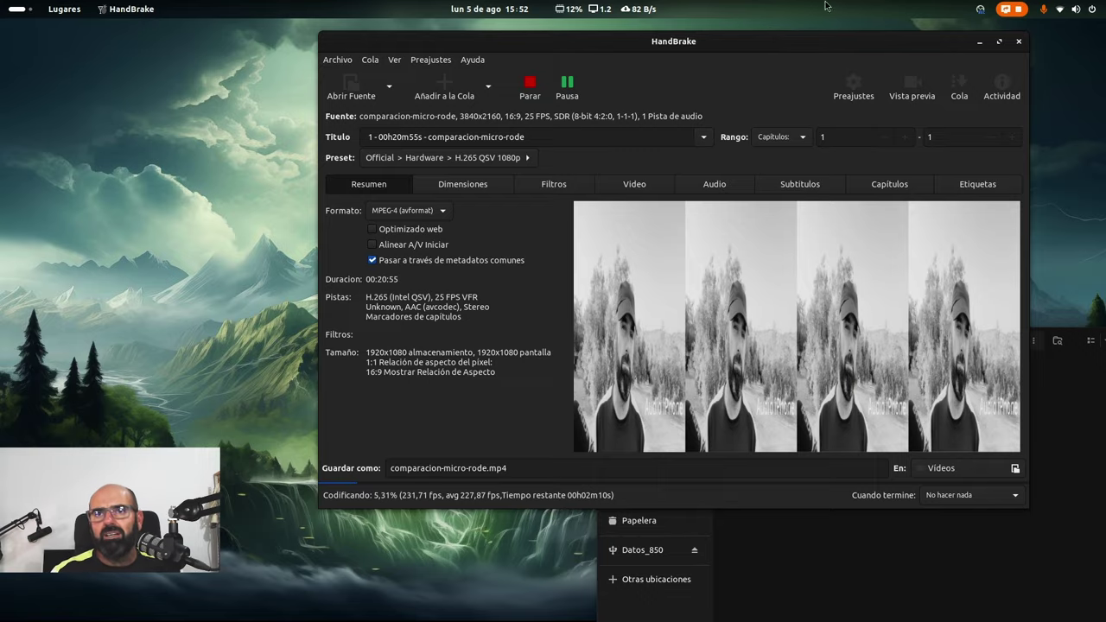
Step: Bring up the btop terminal, reduce it from full screen, and compare its CPU load with HandBrake's encoding progress
mouse_move(2, 1)
left_click(472, 399)
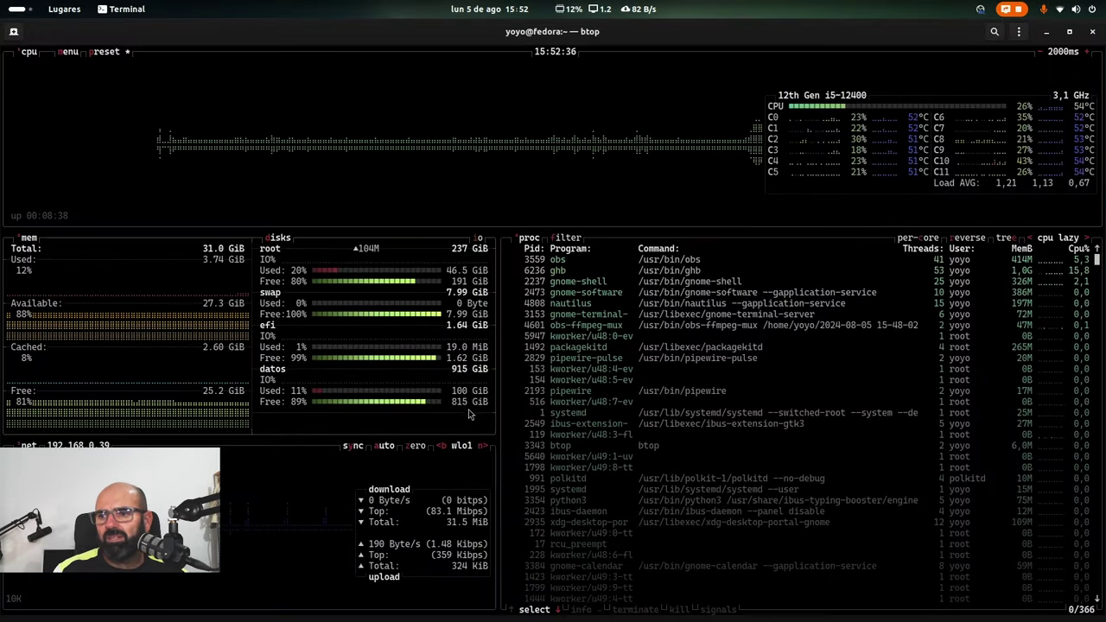
left_click(1068, 33)
left_click_drag(419, 302, 838, 560)
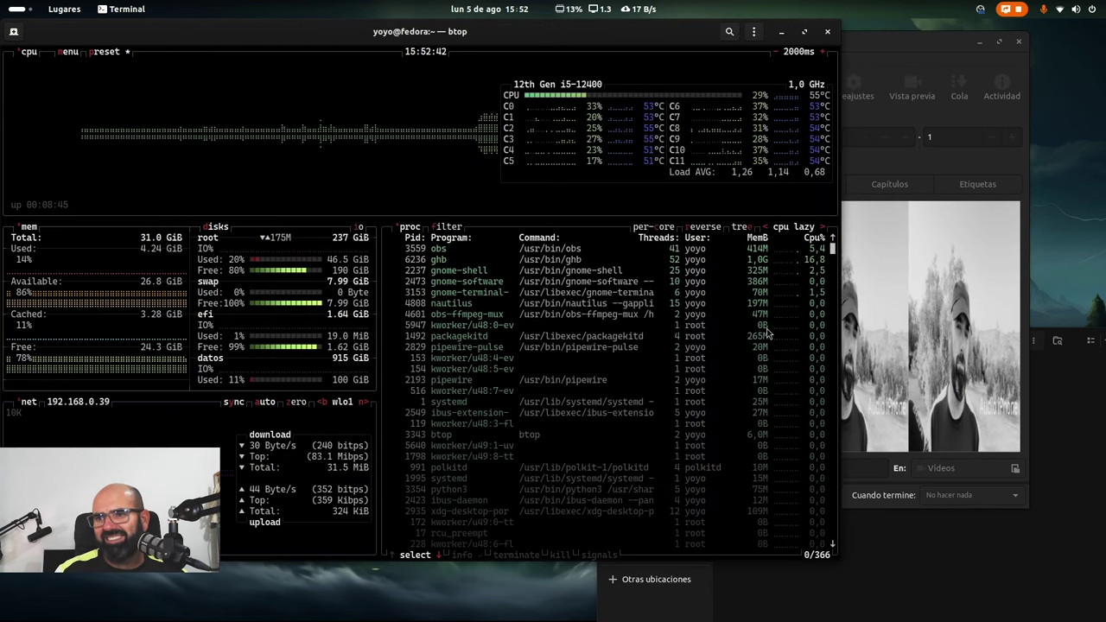
left_click(906, 43)
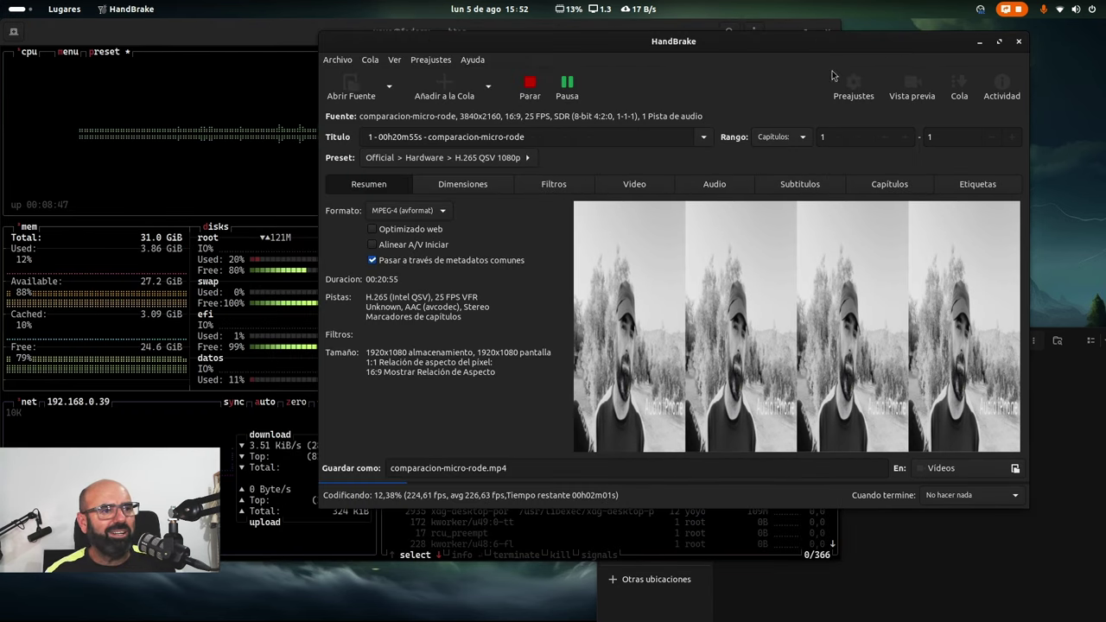
left_click(262, 37)
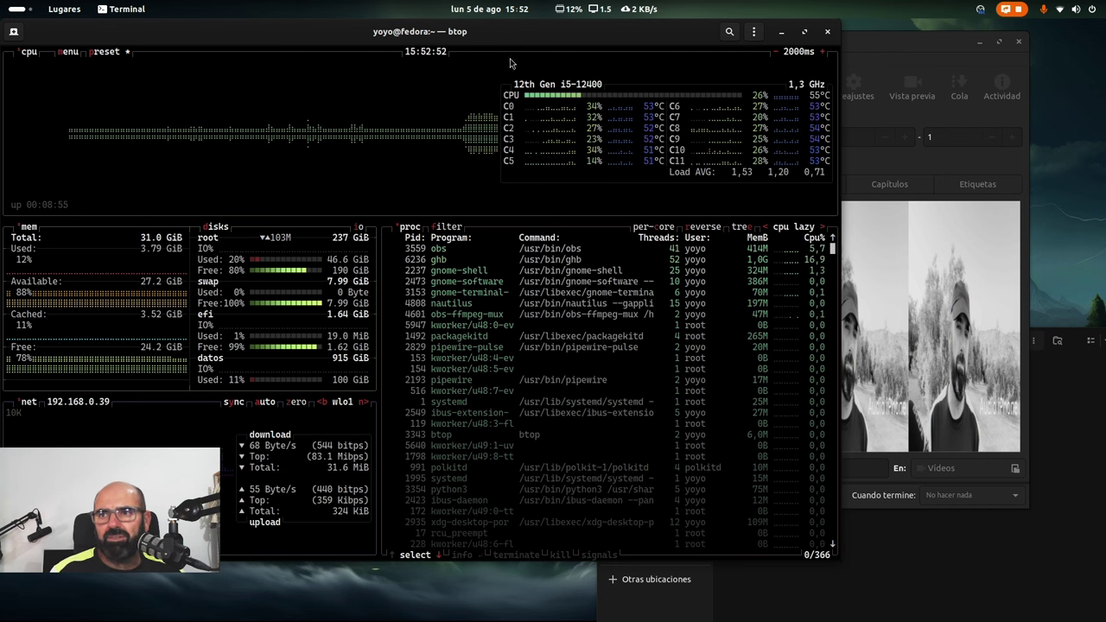
left_click(895, 47)
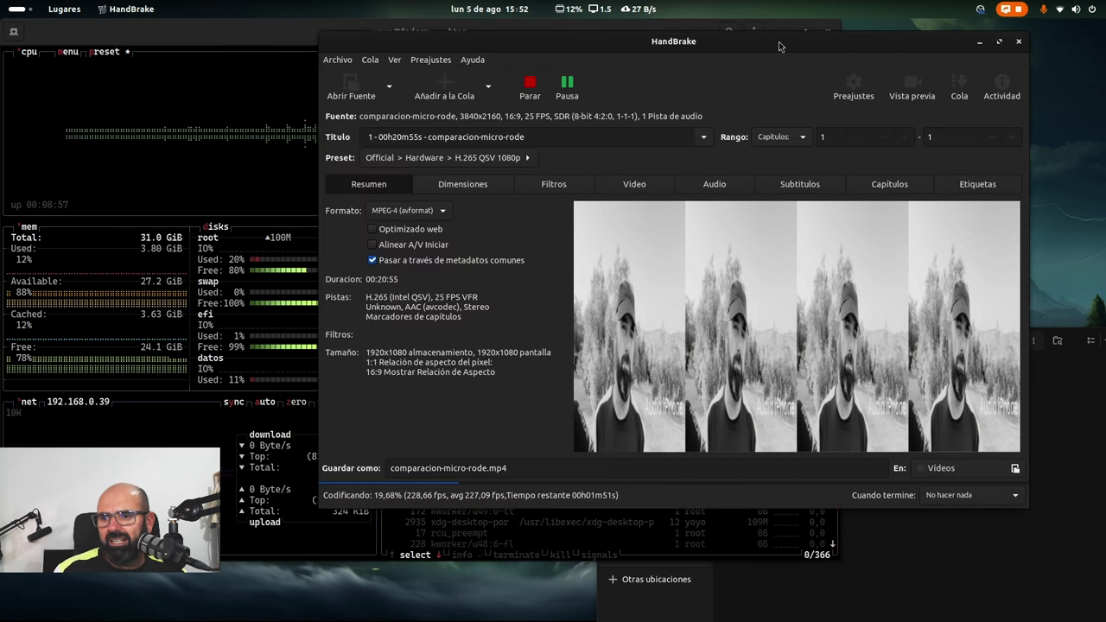
left_click_drag(504, 44, 530, 84)
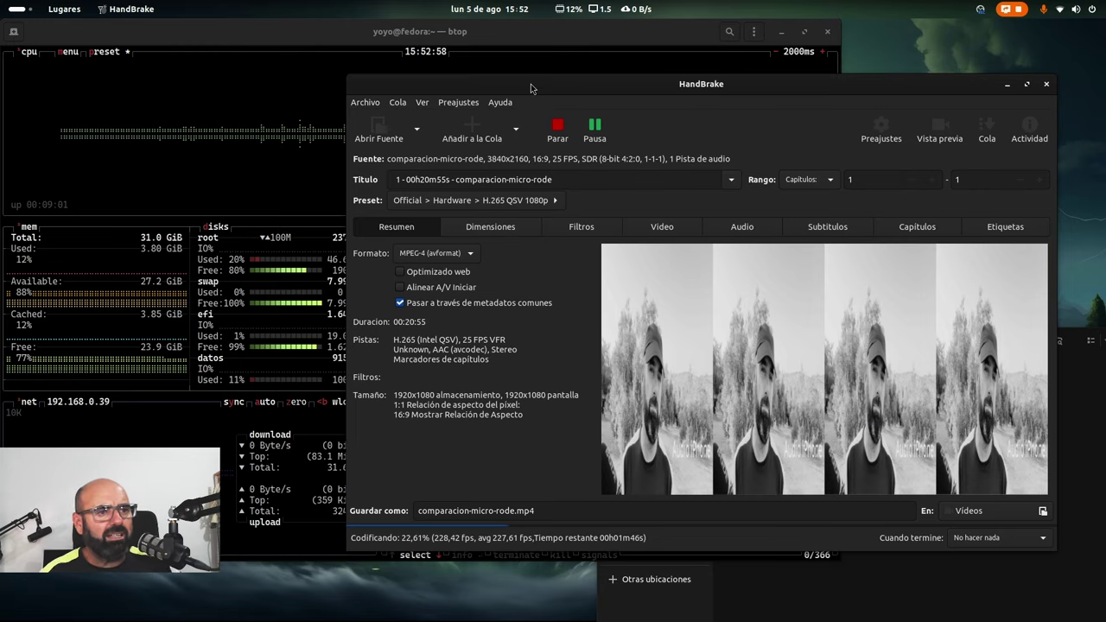
Step: Find Mission Center through the desktop search, launch it, and show its GPU performance in a smaller window
key("super")
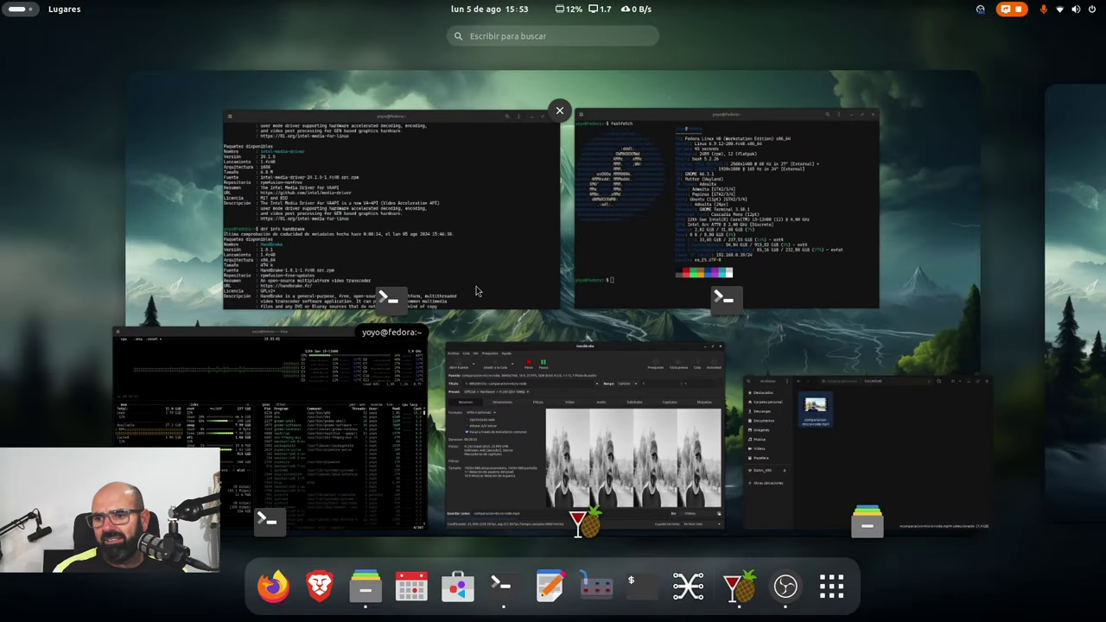
left_click(17, 9)
left_click(18, 9)
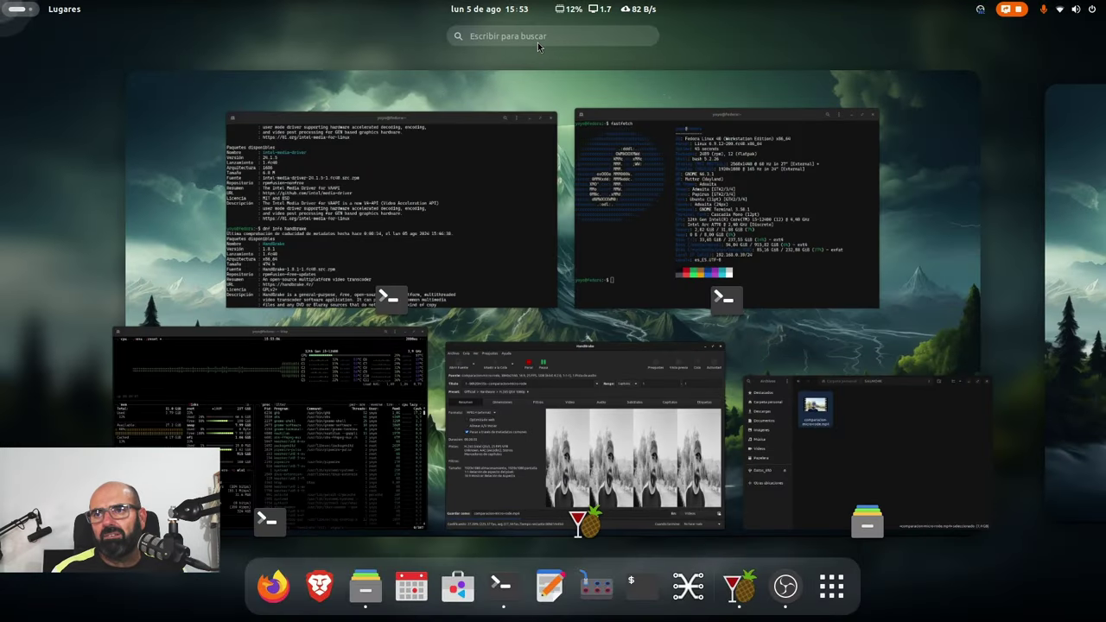
type("mi")
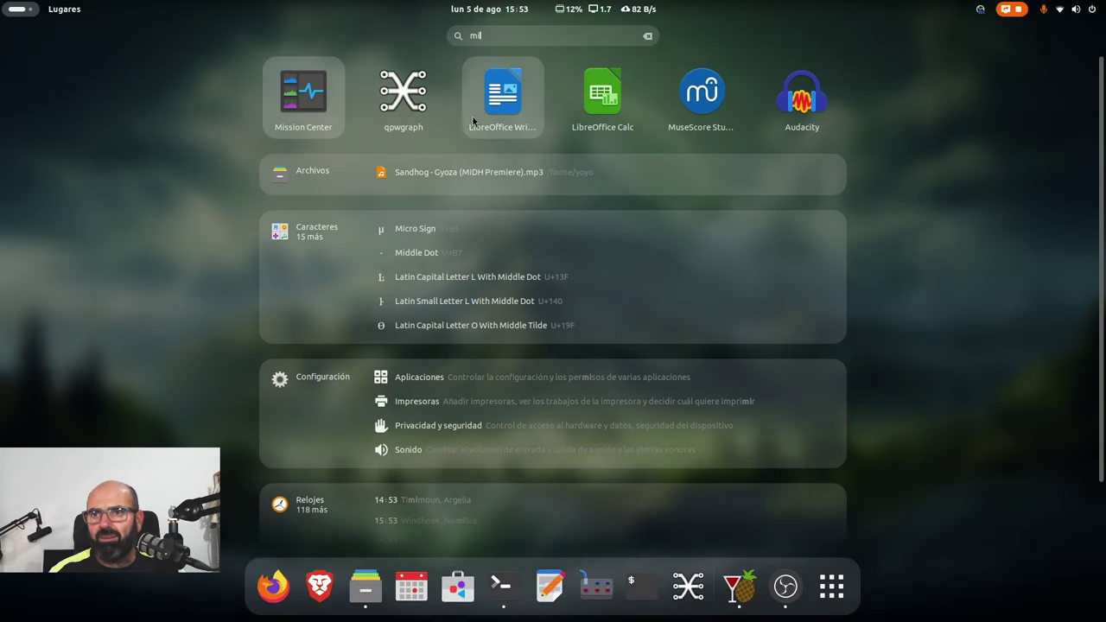
left_click(304, 102)
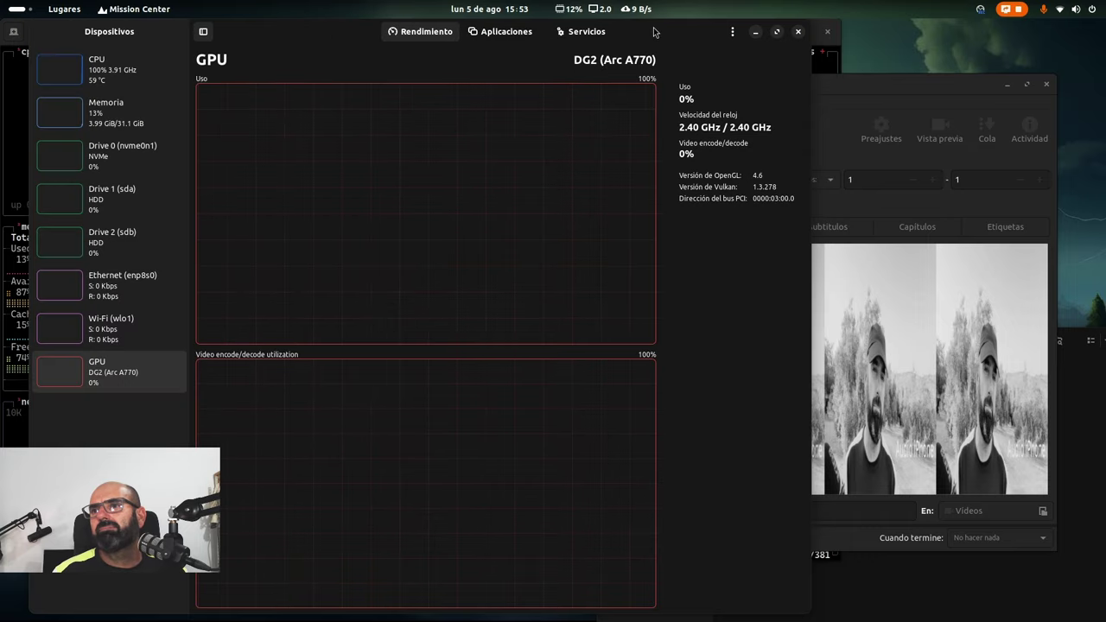
left_click(798, 31)
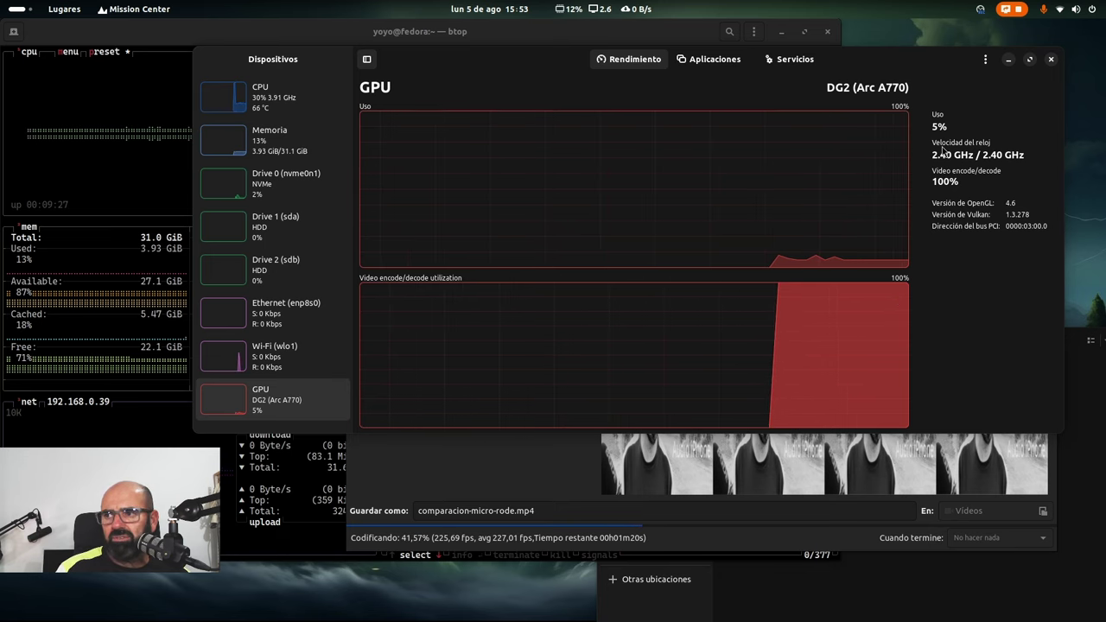
Step: Examine the CPU graphs and the Arc A770 GPU graphs in Mission Center during the encode, keeping its window clear of HandBrake
left_click_drag(866, 58, 781, 50)
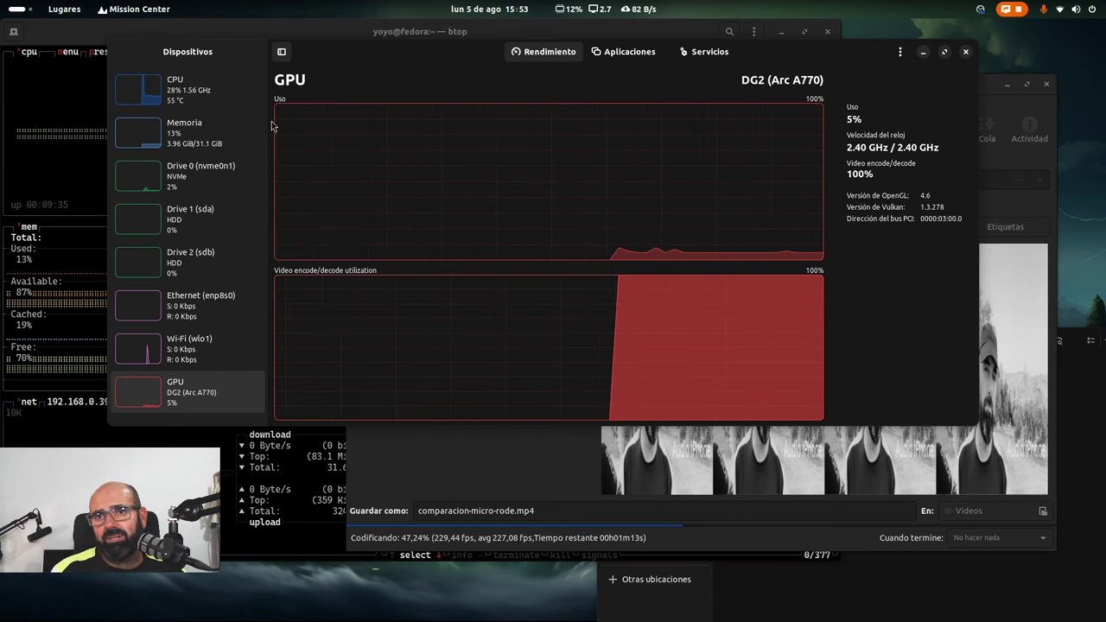
left_click(205, 92)
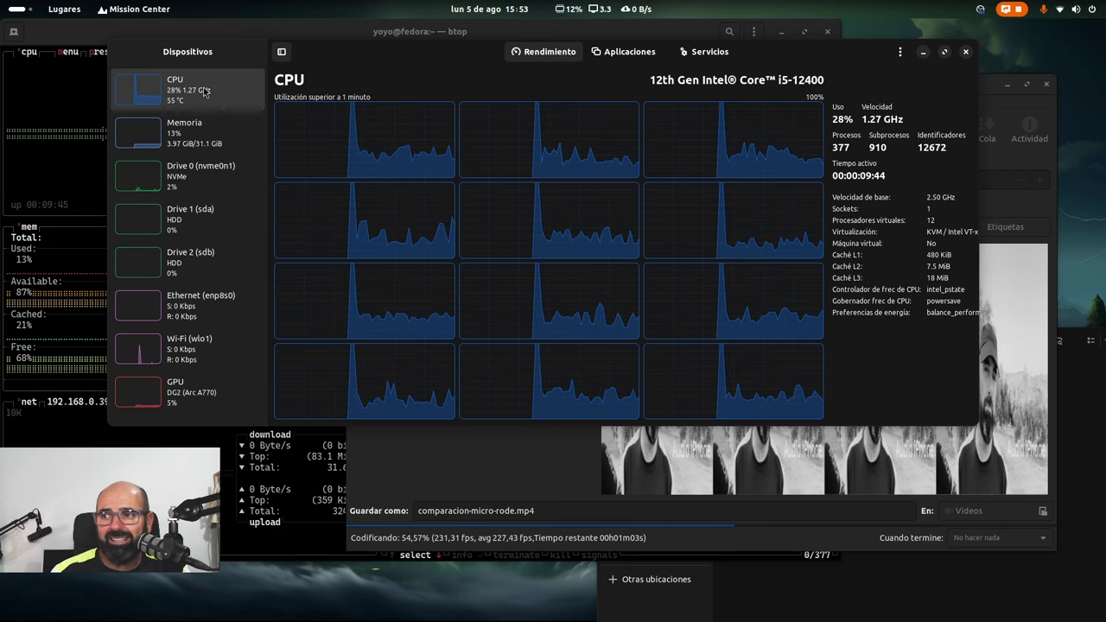
left_click(212, 397)
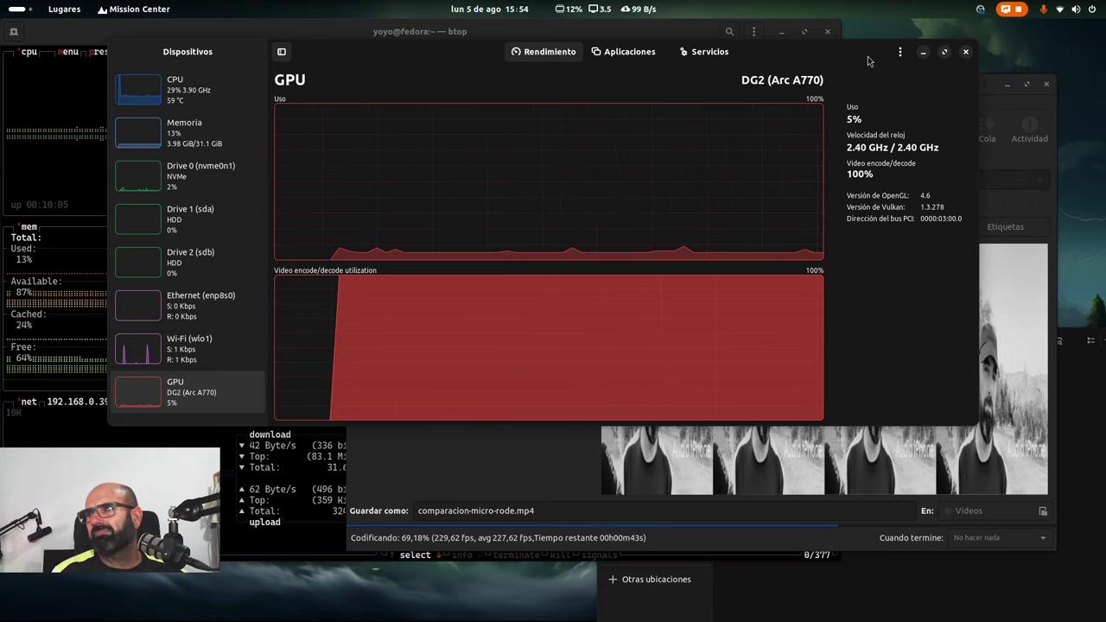
left_click_drag(866, 55, 742, 56)
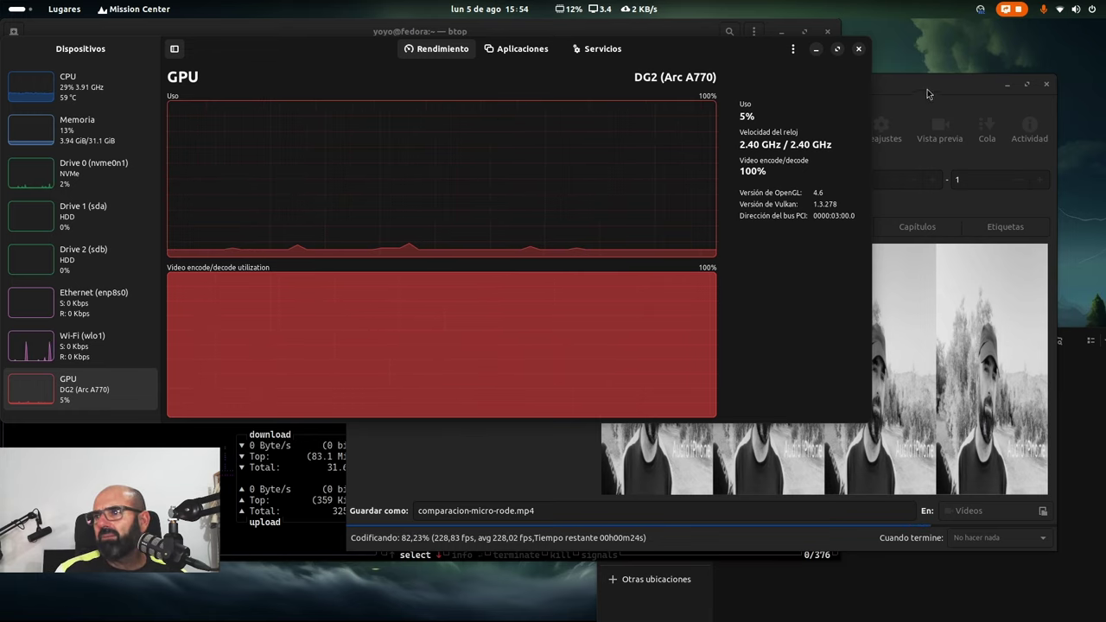
Step: Check HandBrake's encoding progress, return to Mission Center's GPU graphs, and dismiss the HandBrake notification
left_click_drag(975, 91, 972, 105)
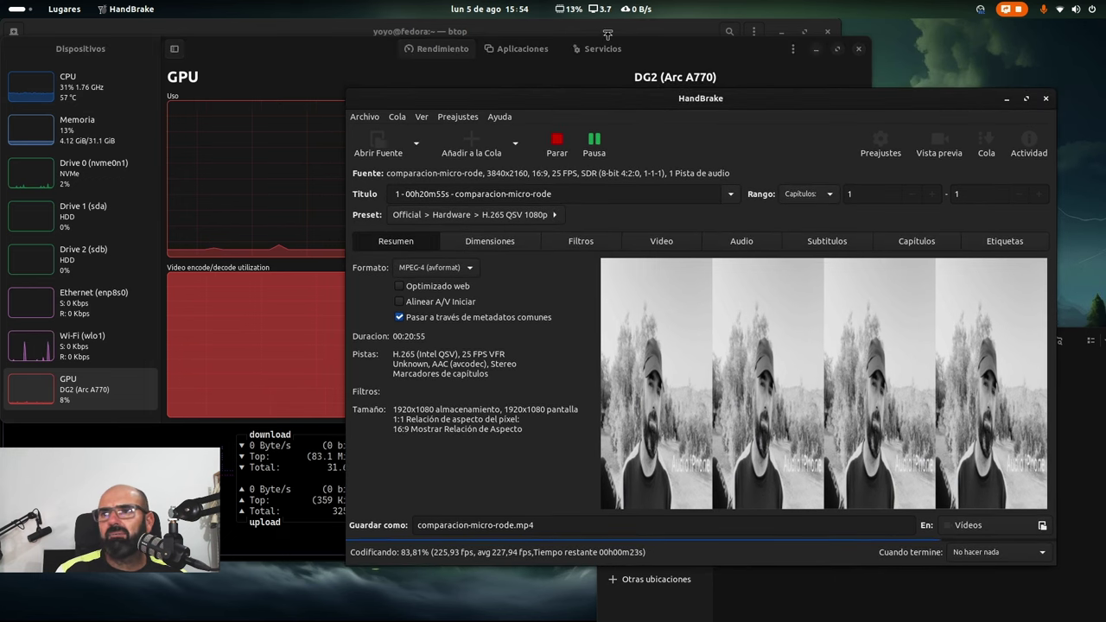
left_click(656, 40)
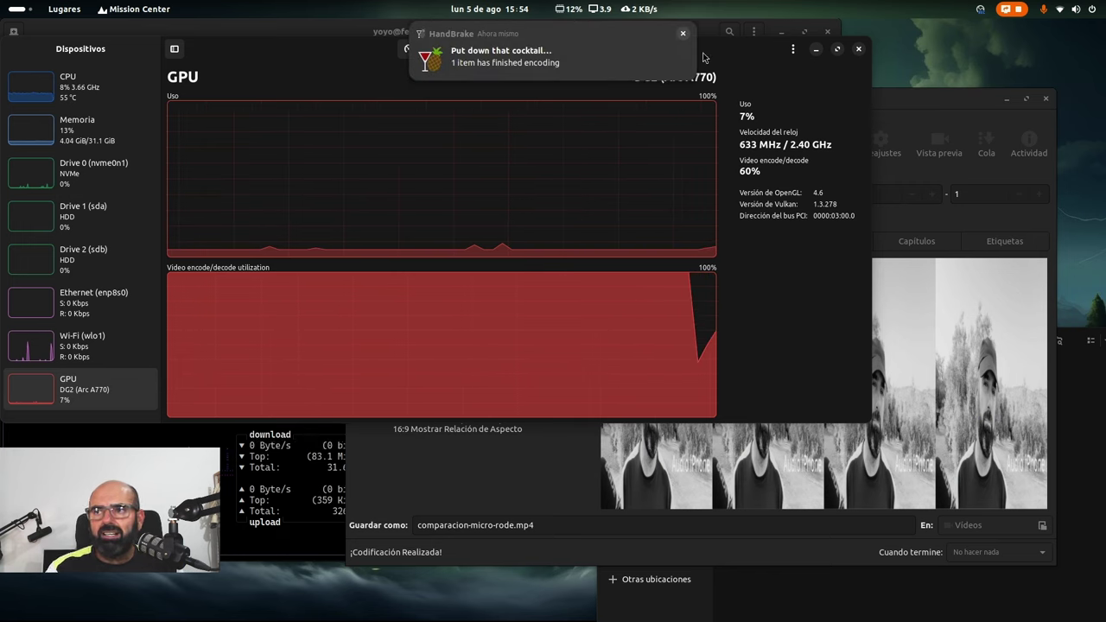
left_click(683, 33)
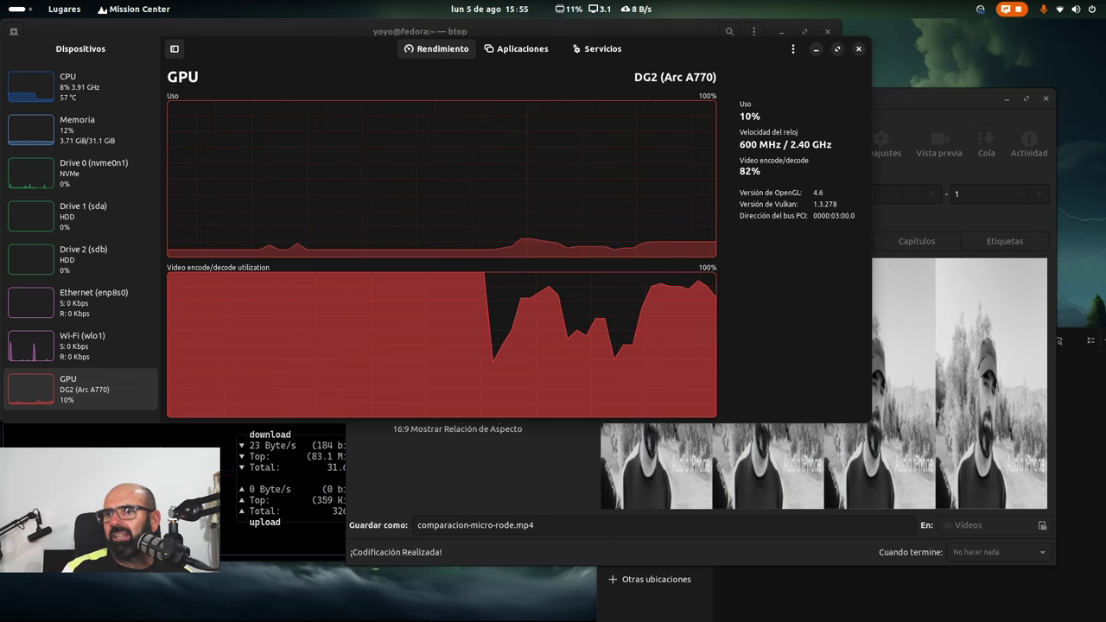
Step: Clear the desktop by closing Mission Center and putting away the HandBrake and btop terminal windows, leaving the file manager open
left_click(857, 49)
left_click_drag(892, 104, 679, 102)
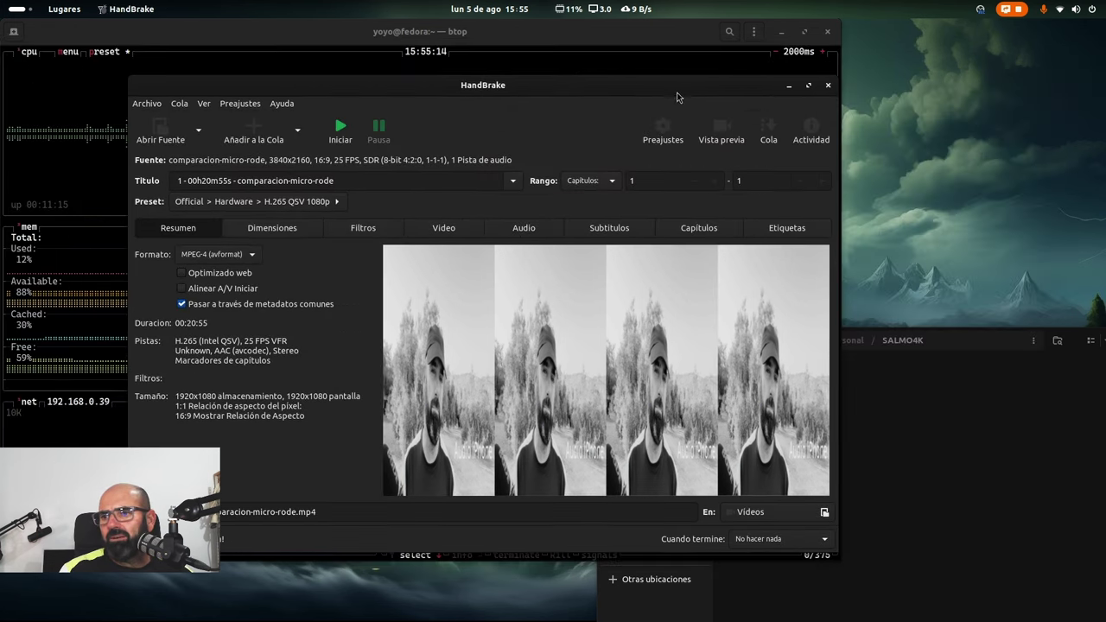
key("alt+Tab")
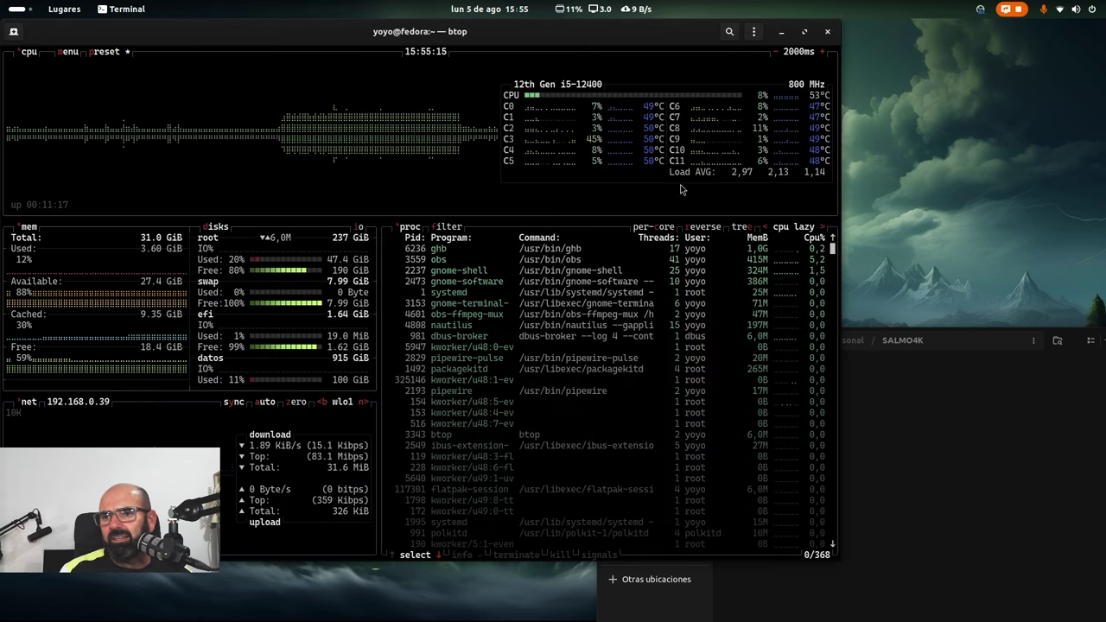
left_click(782, 34)
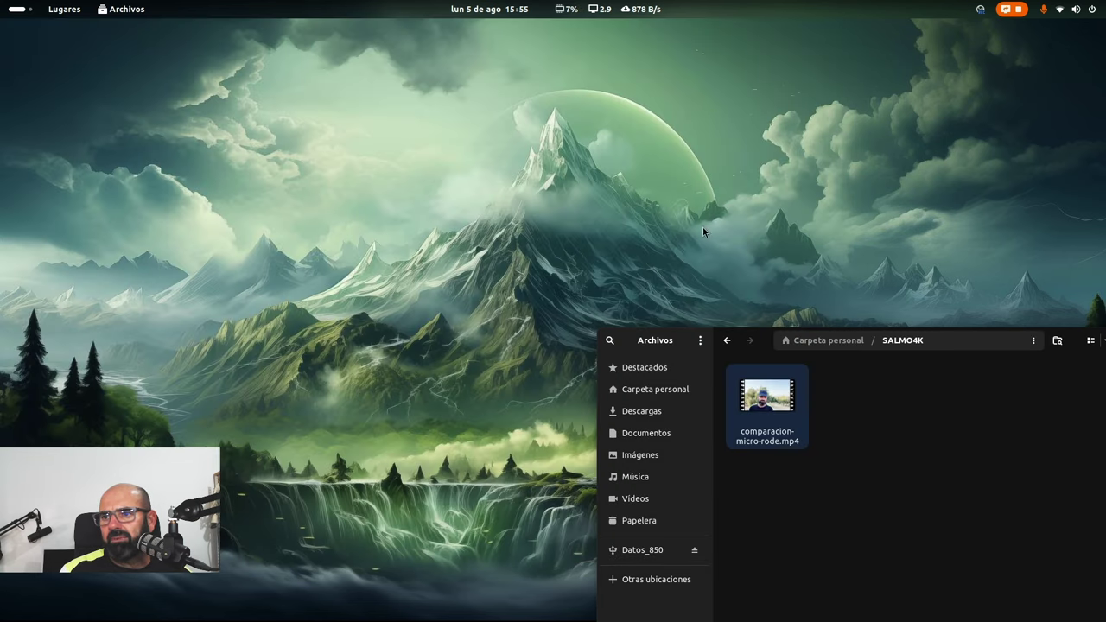
Step: Bring the file manager fully into view and select the converted comparacion-micro-rode.mp4 in the Vídeos folder to check its size
left_click_drag(1048, 338, 581, 129)
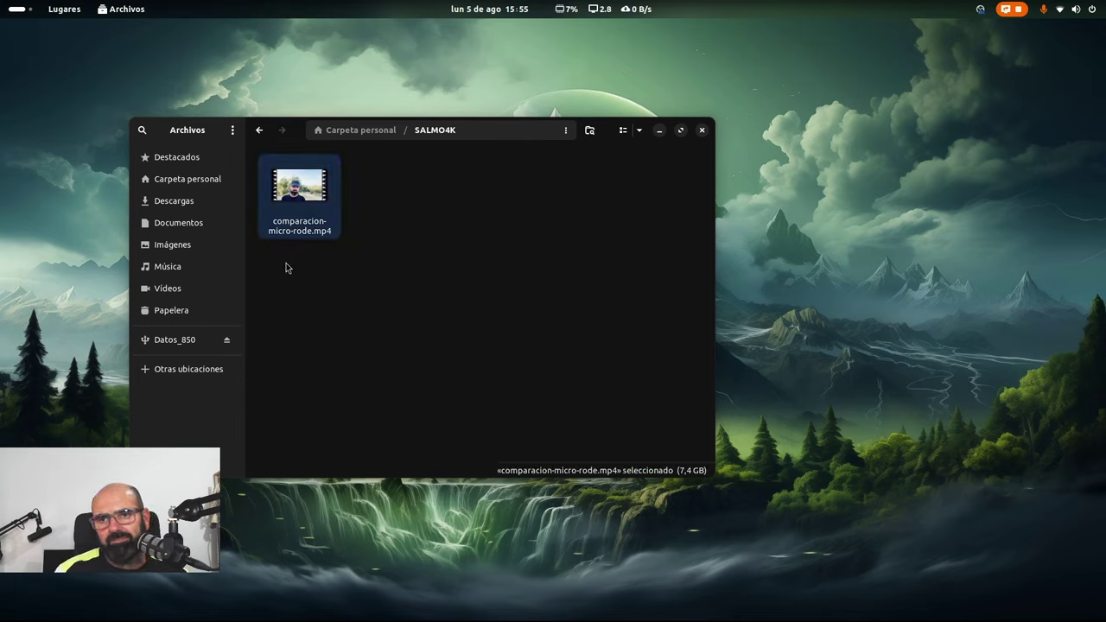
left_click(186, 289)
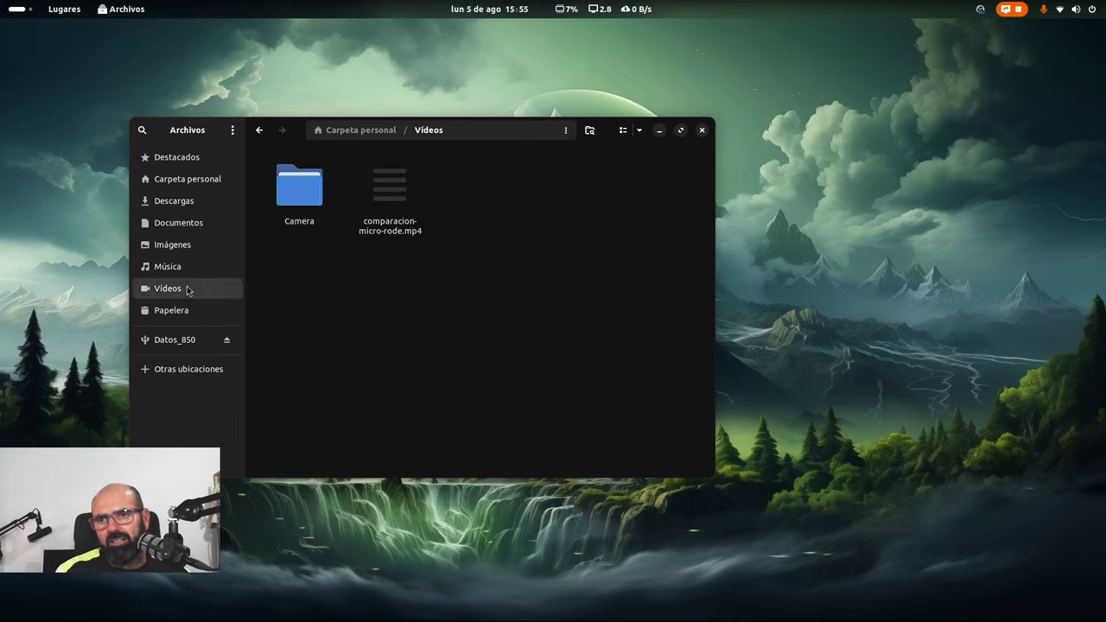
left_click(397, 189)
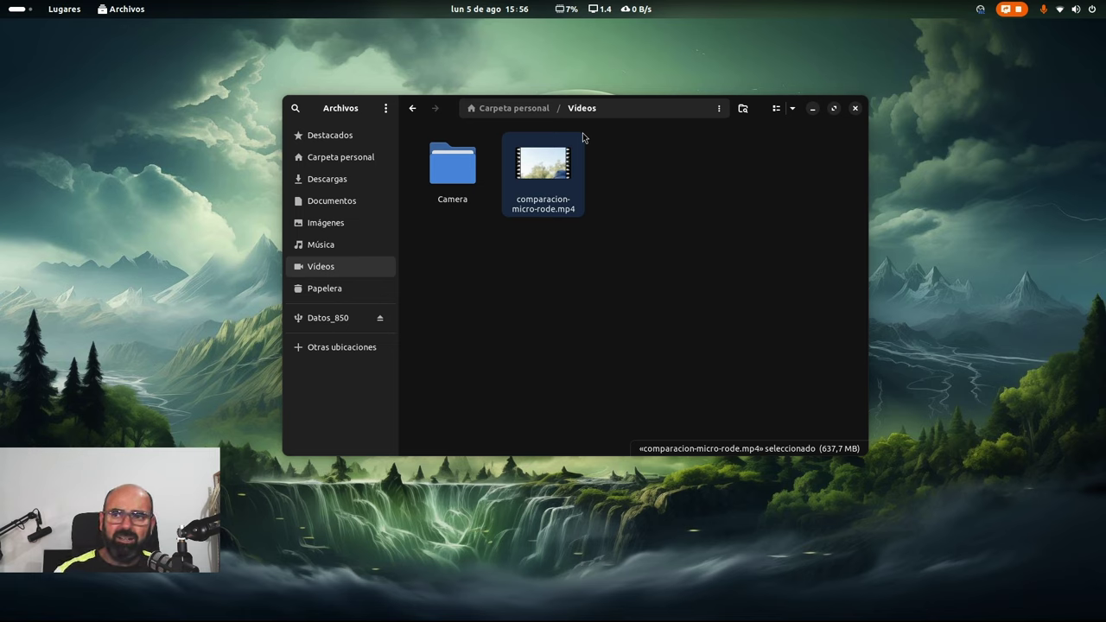
Step: Open the SALMO4K folder in the home folder to compare the original comparacion-micro-rode.mp4 with the converted file
left_click(336, 157)
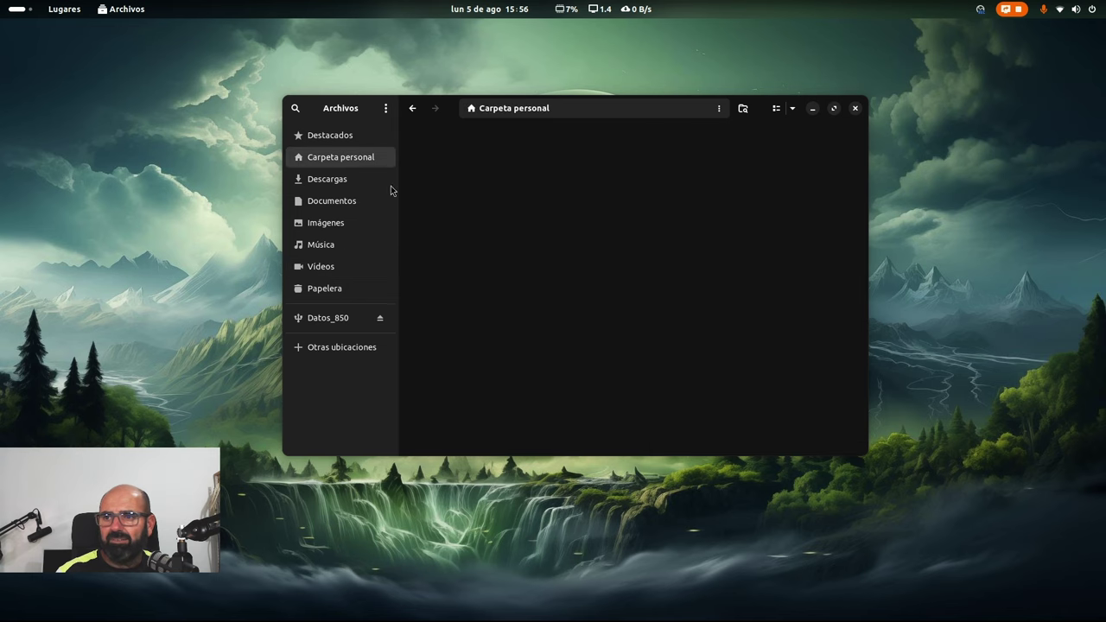
double_click(631, 250)
key("ctrl+a")
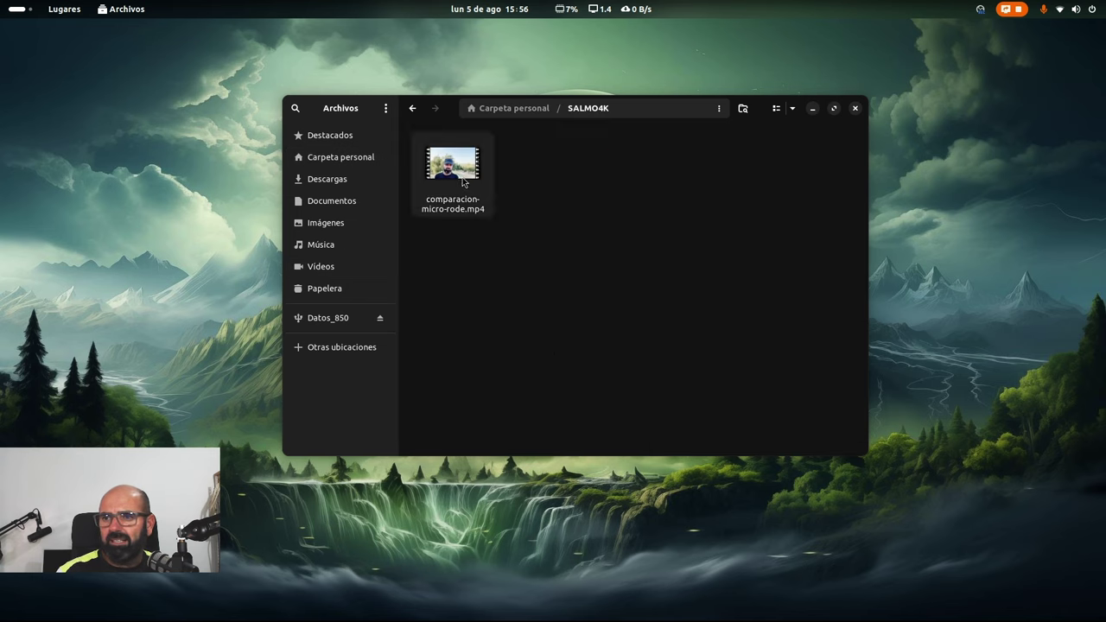